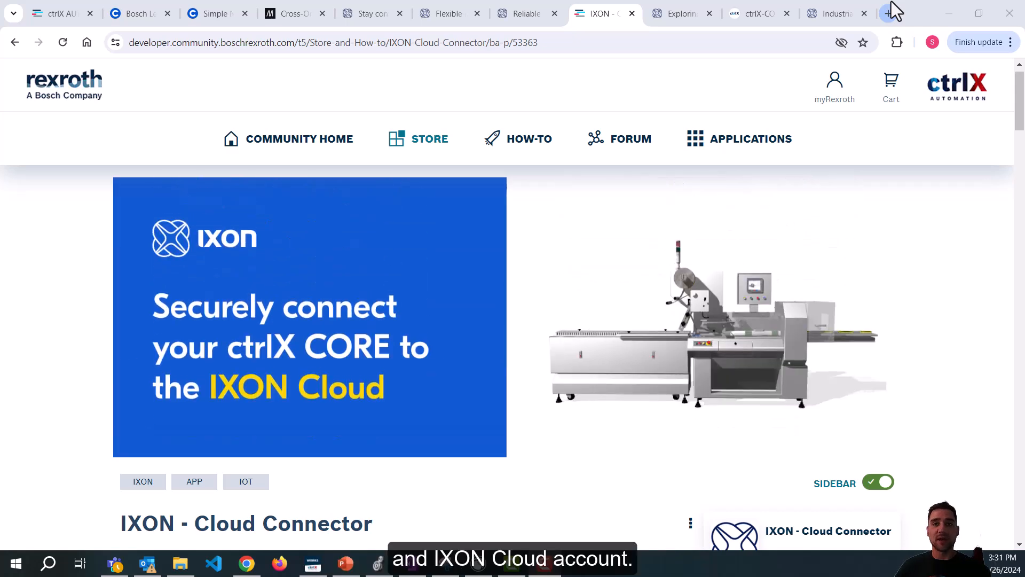
In a new tab, search Google for 'ixon' and follow the IXON website's Login link.
left_click(891, 2)
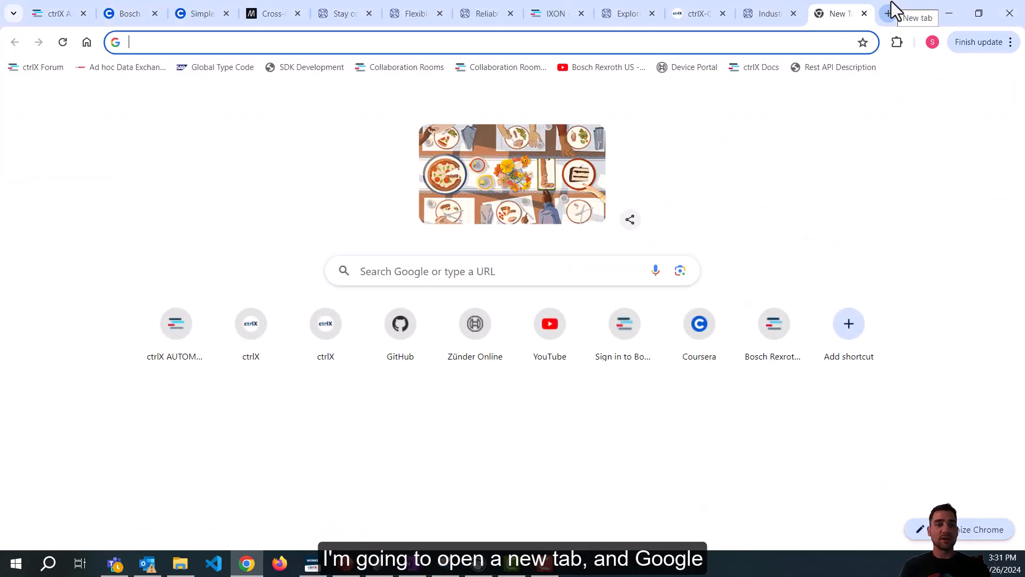
type("ixon cloud")
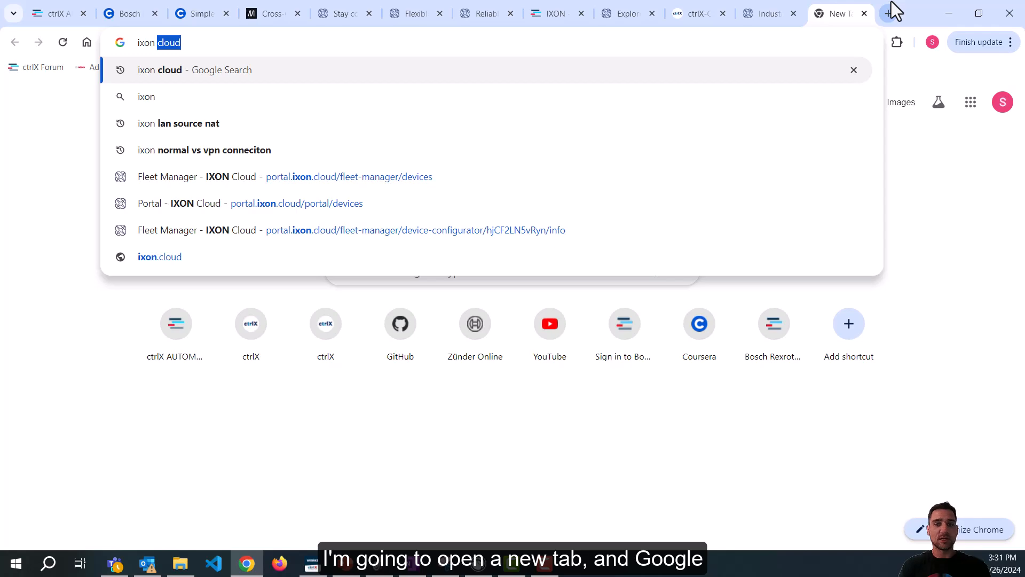
key("Return")
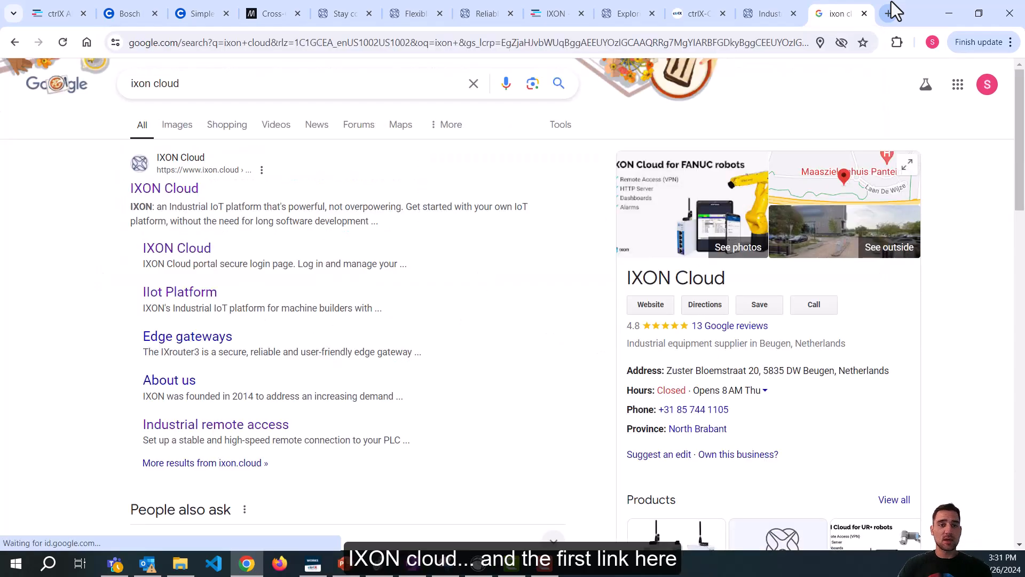
left_click(139, 188)
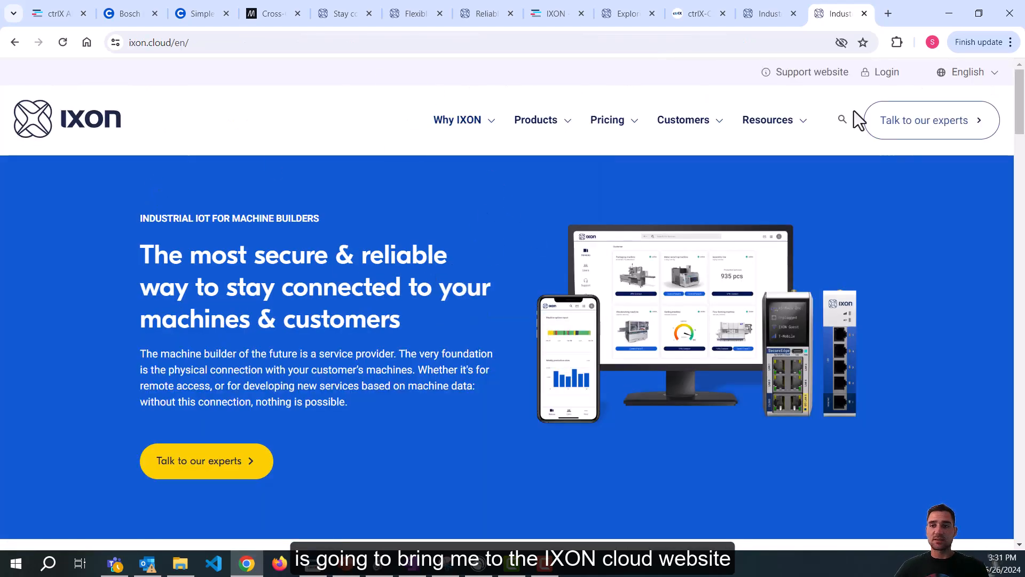
left_click(869, 84)
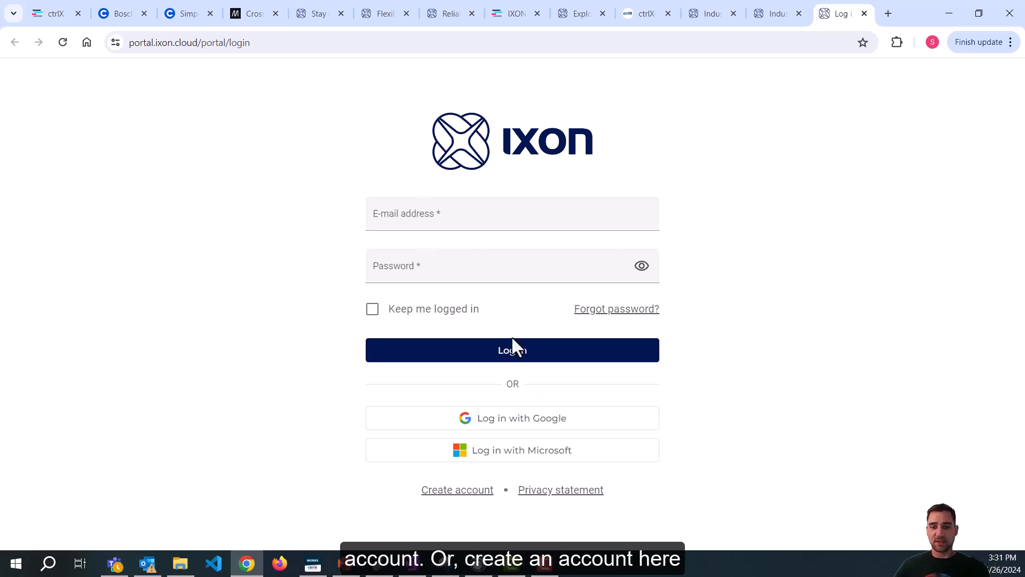
Visit the account-creation page briefly, then return to the login page.
left_click(464, 496)
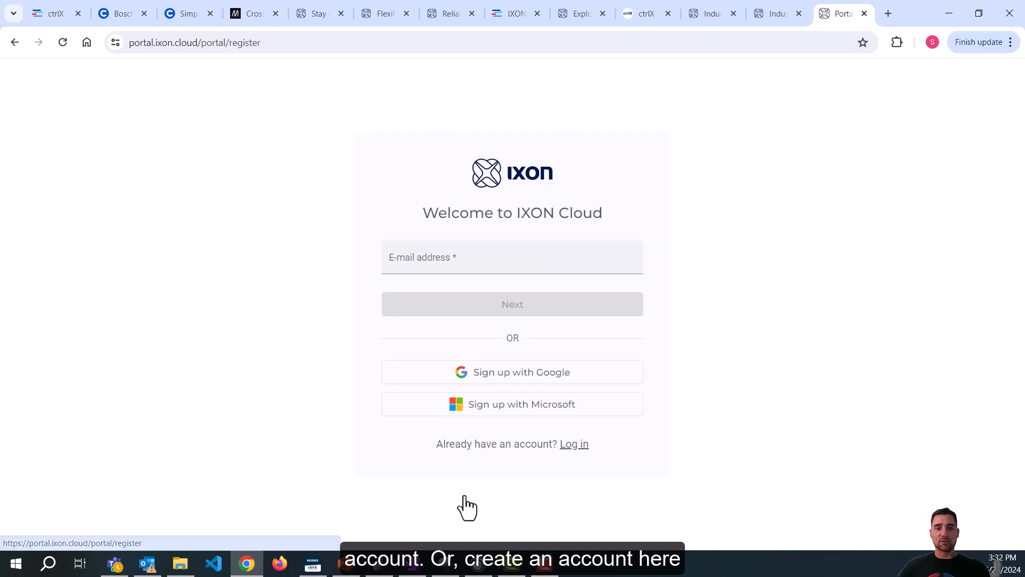
left_click(412, 261)
left_click(703, 196)
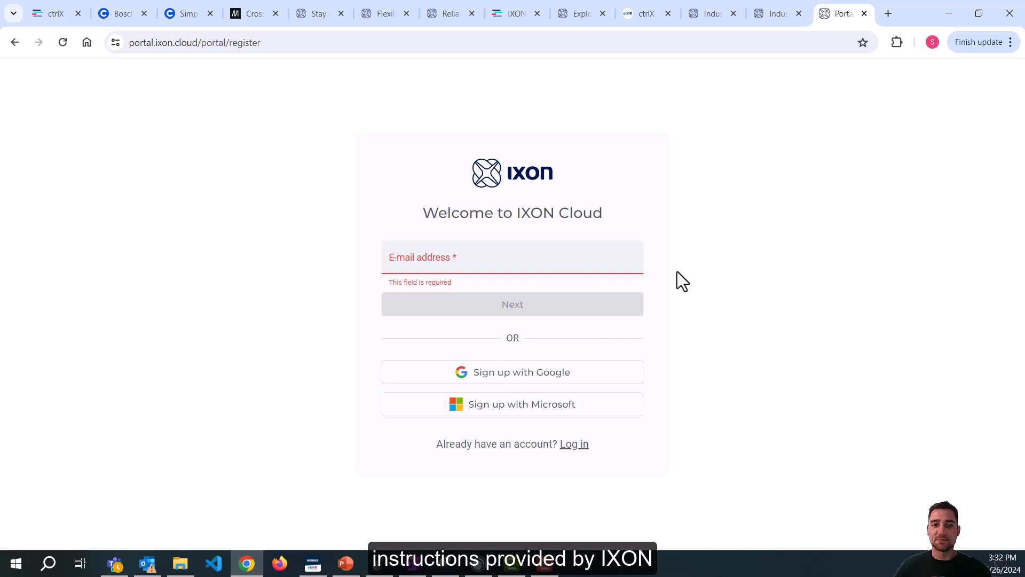
left_click(580, 446)
Log in with the account e-mail and password, ticking Keep me logged in.
left_click(461, 222)
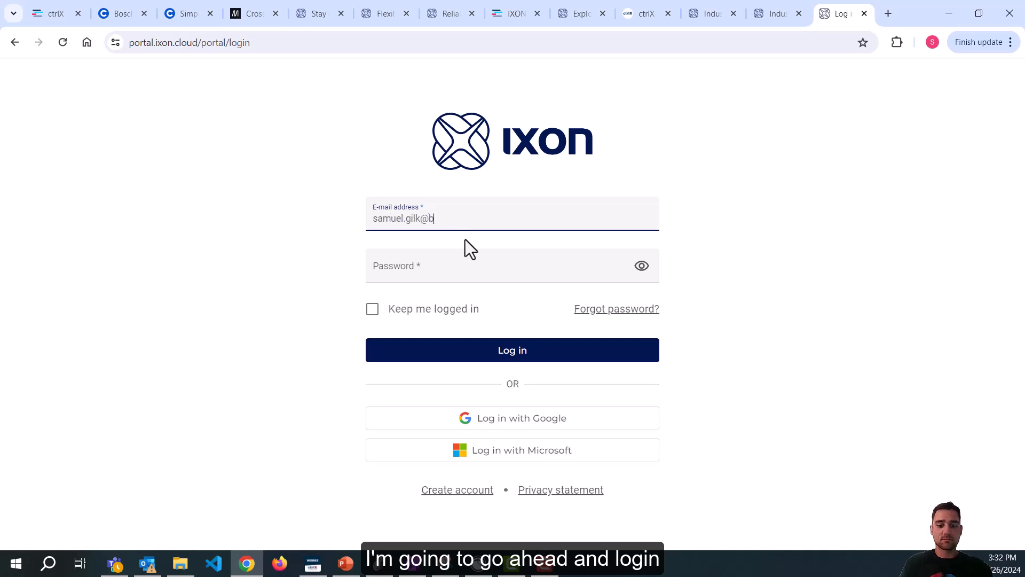
key("Tab")
type("•••••••••••••")
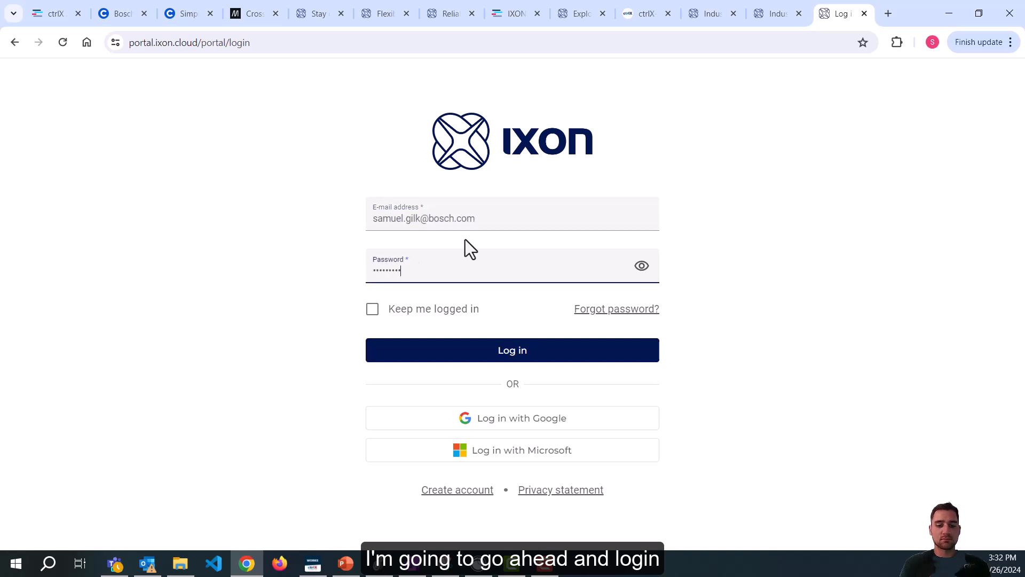
left_click(372, 309)
left_click(514, 353)
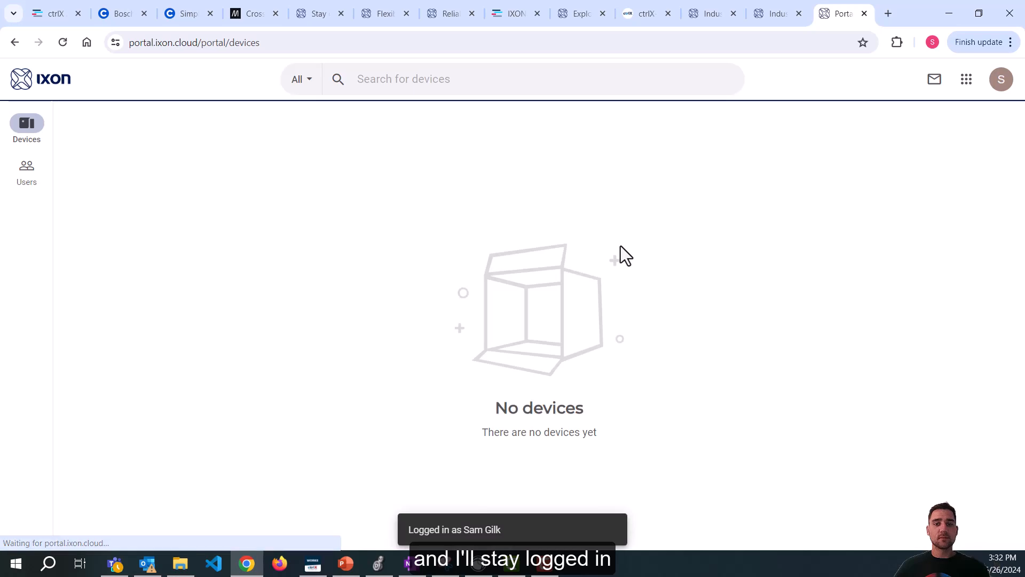
Open the account panel from the avatar and copy the Company ID to the clipboard.
left_click(968, 82)
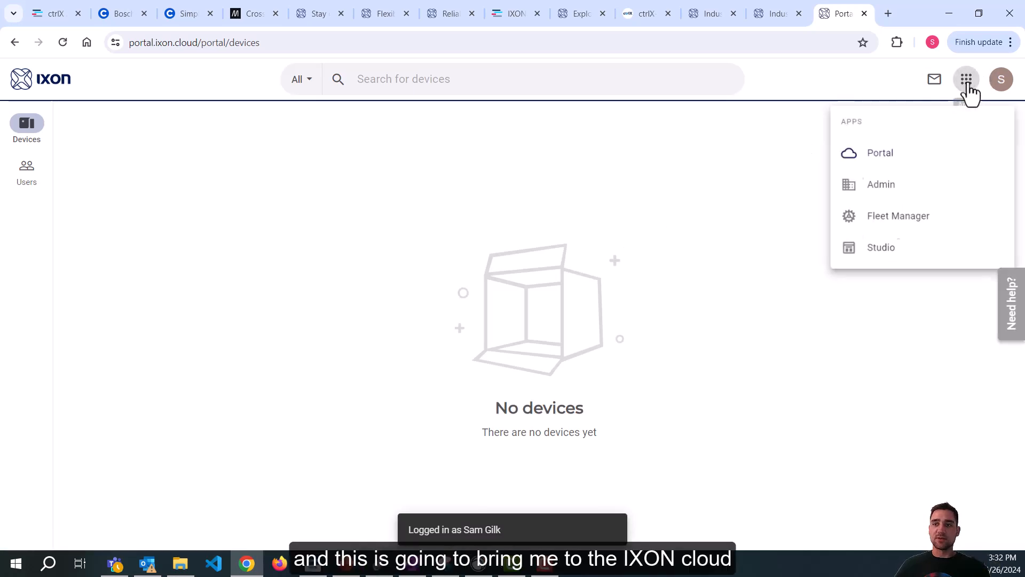
left_click(751, 169)
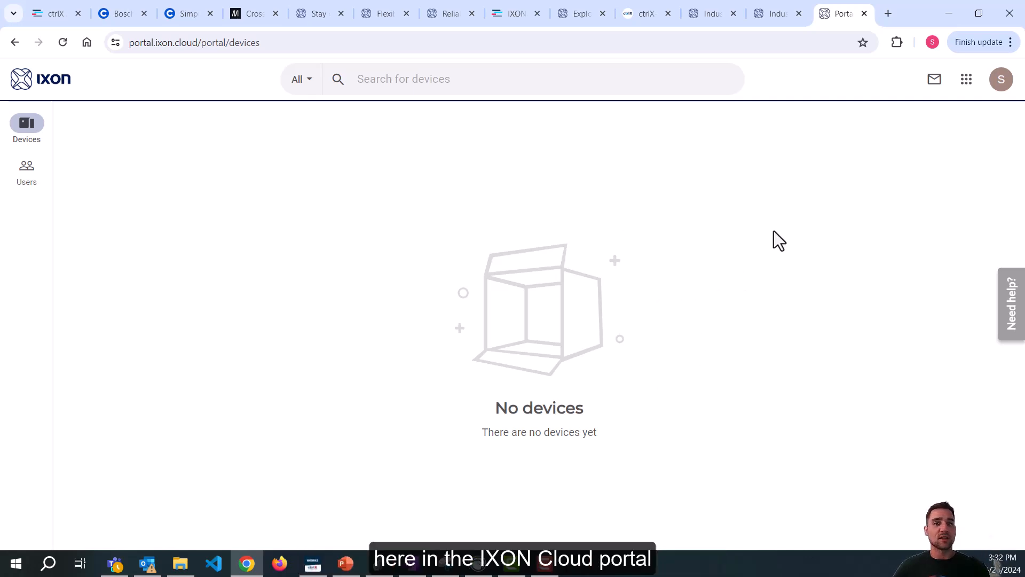
left_click(1002, 86)
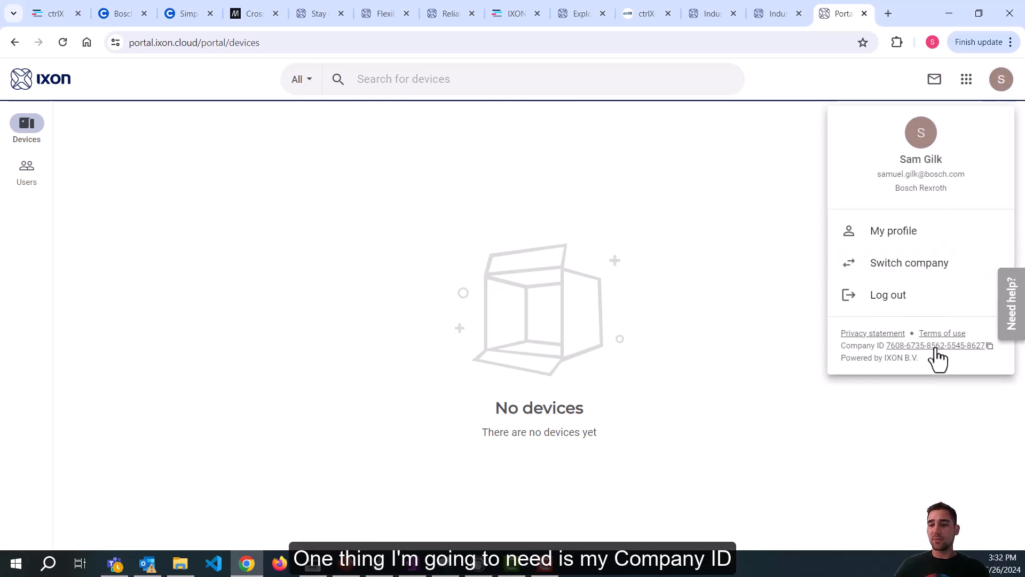
left_click(1001, 87)
left_click(1002, 87)
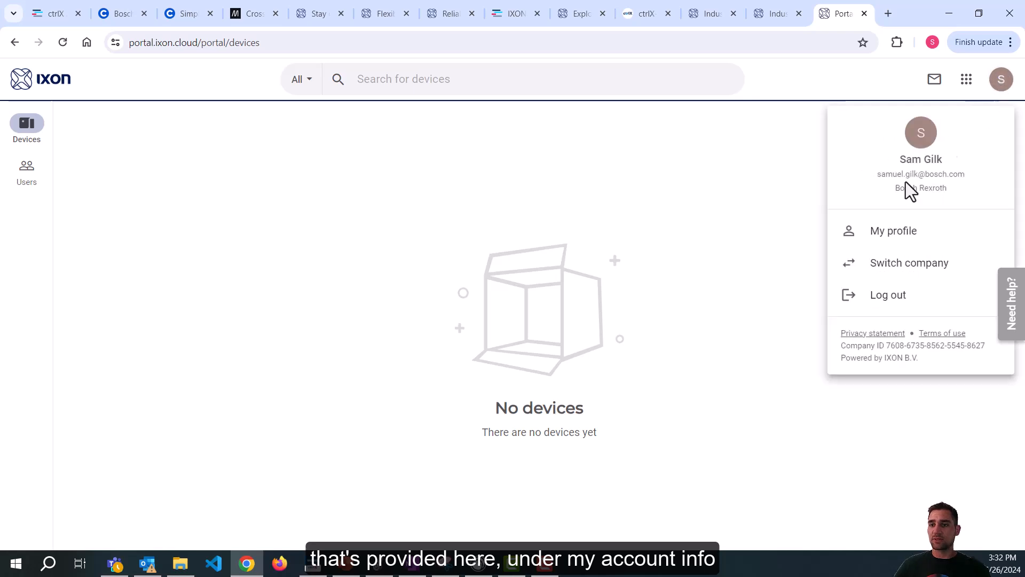
left_click(927, 347)
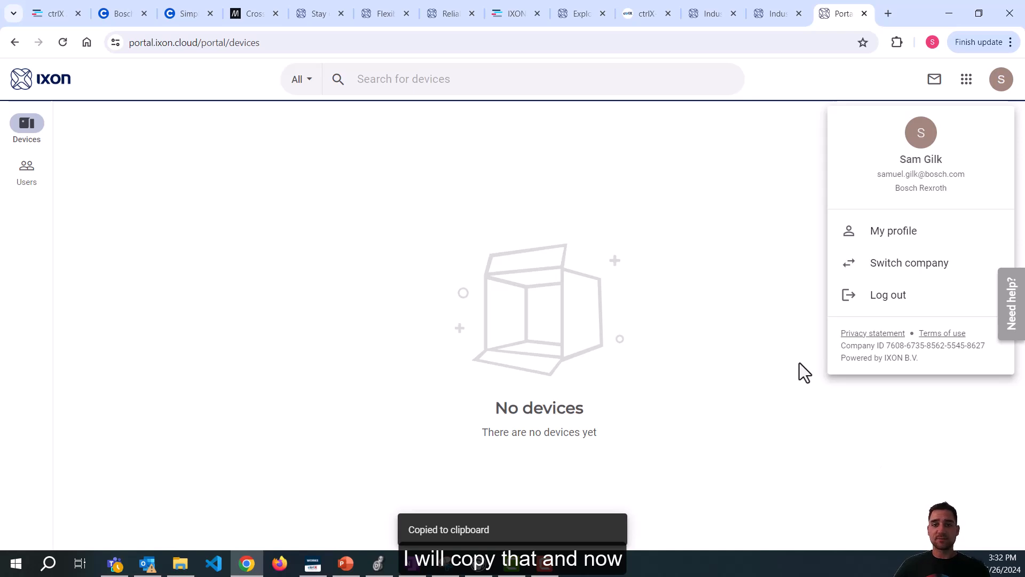
In the ctrlX CORE Web UI, install the ctrlx-ixon-ixagent .app file via Settings > Apps.
left_click(645, 11)
left_click(379, 43)
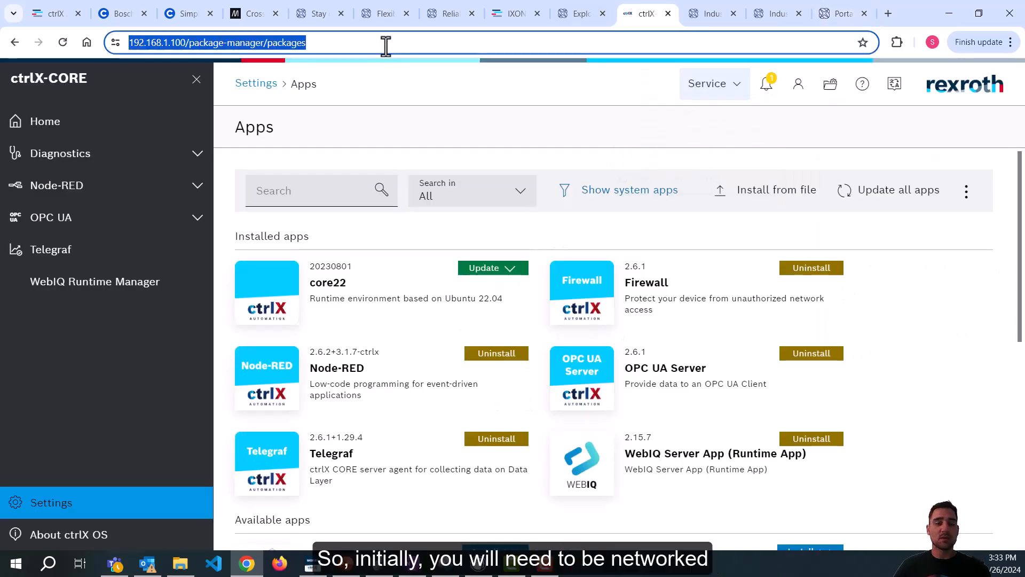
left_click(518, 105)
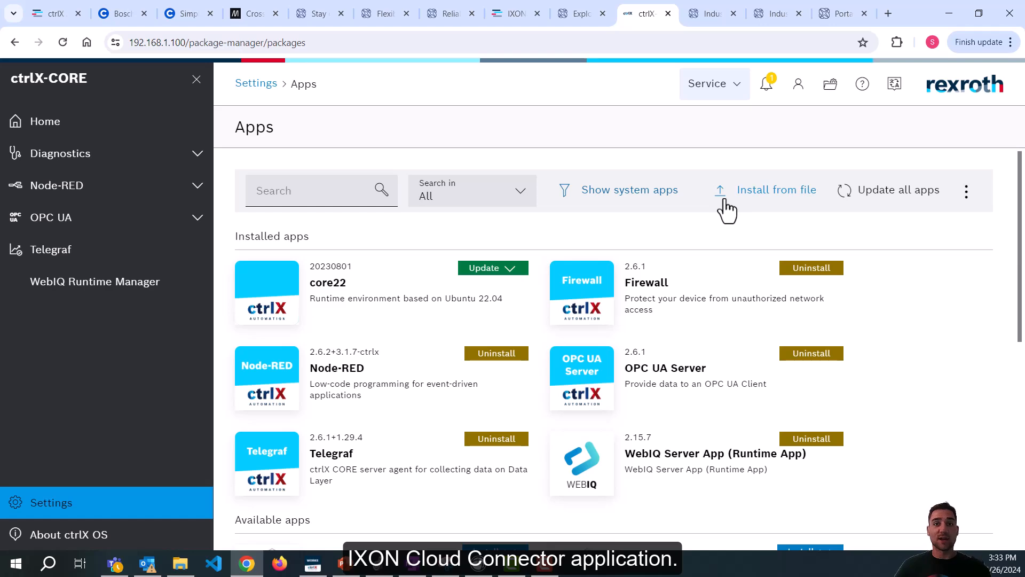
left_click(58, 512)
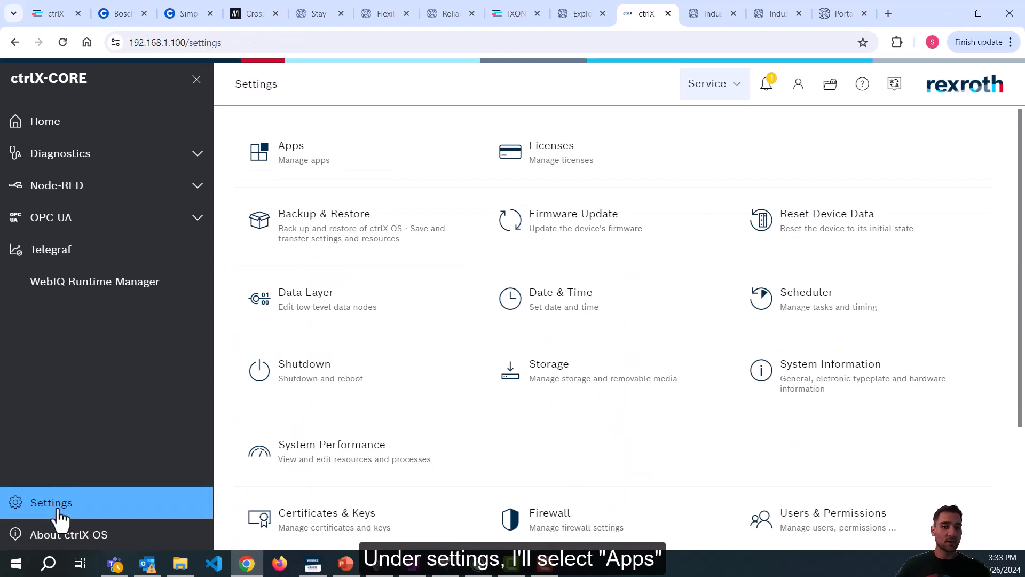
left_click(352, 165)
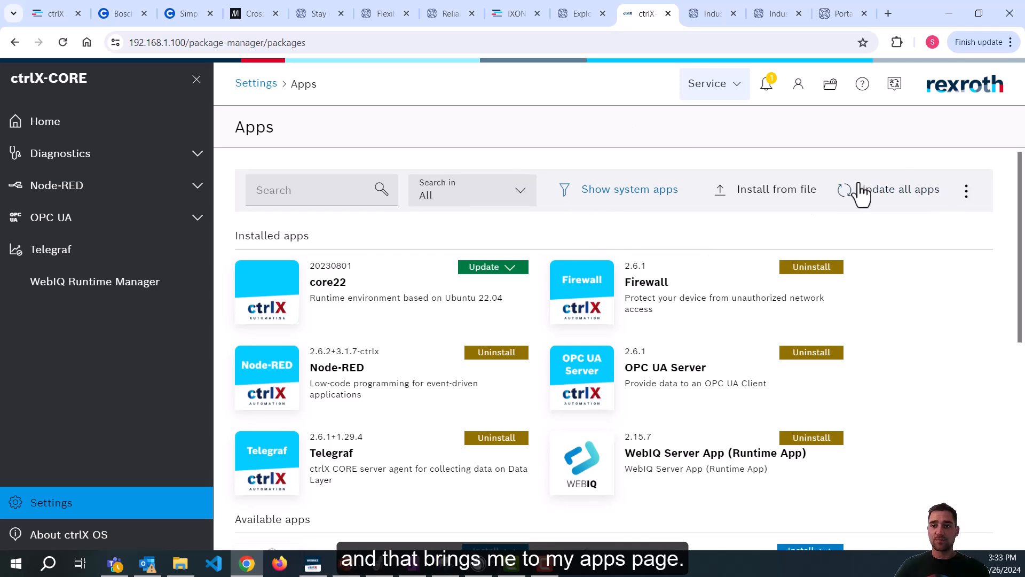
left_click(772, 201)
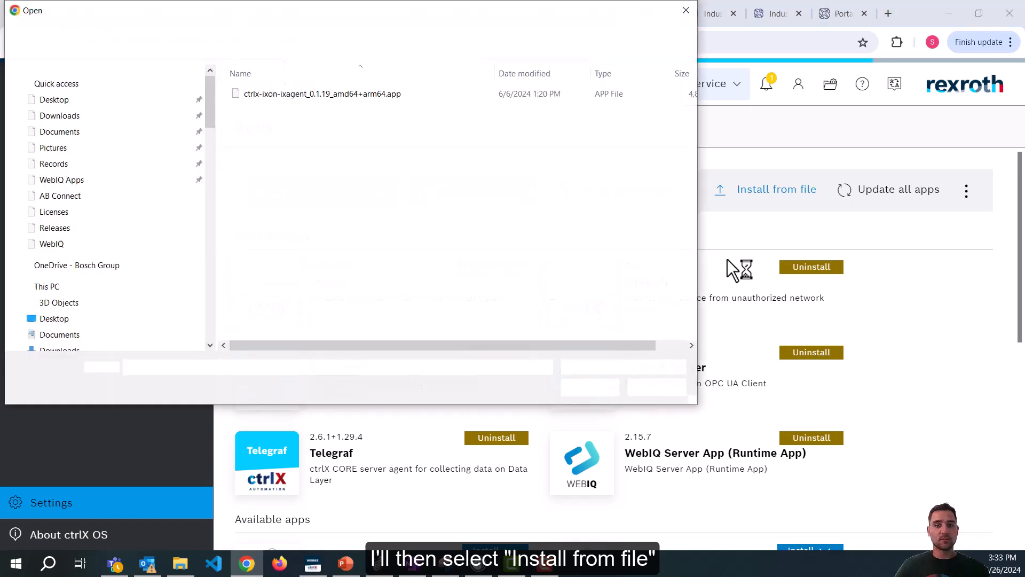
left_click(341, 92)
left_click_drag(291, 8, 398, 81)
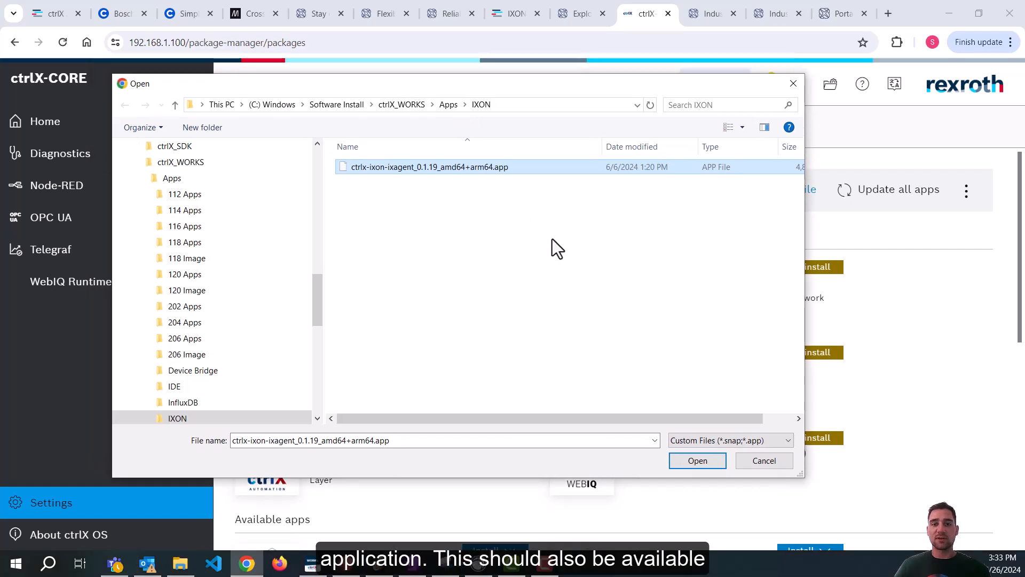
left_click(705, 465)
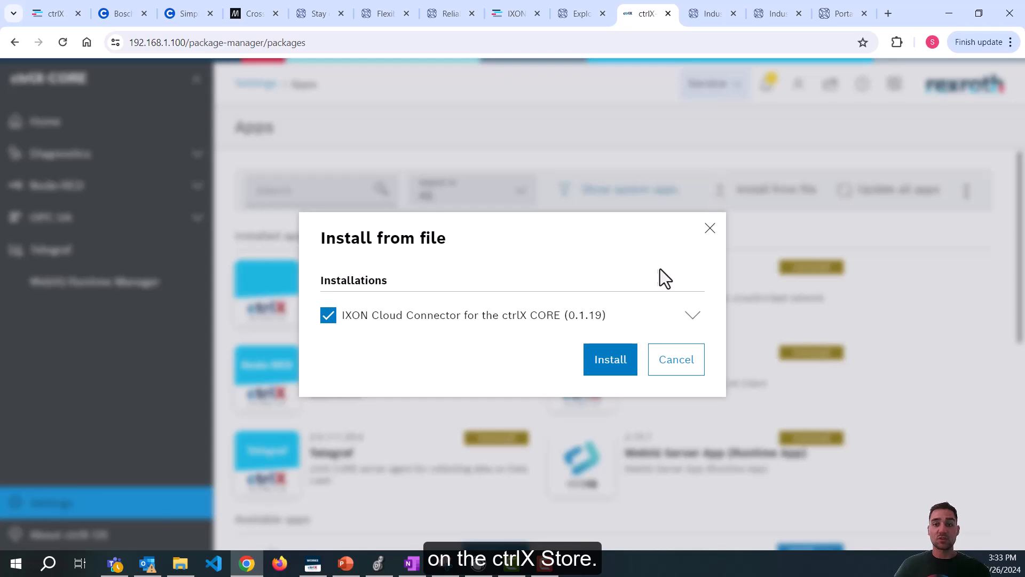
left_click(609, 368)
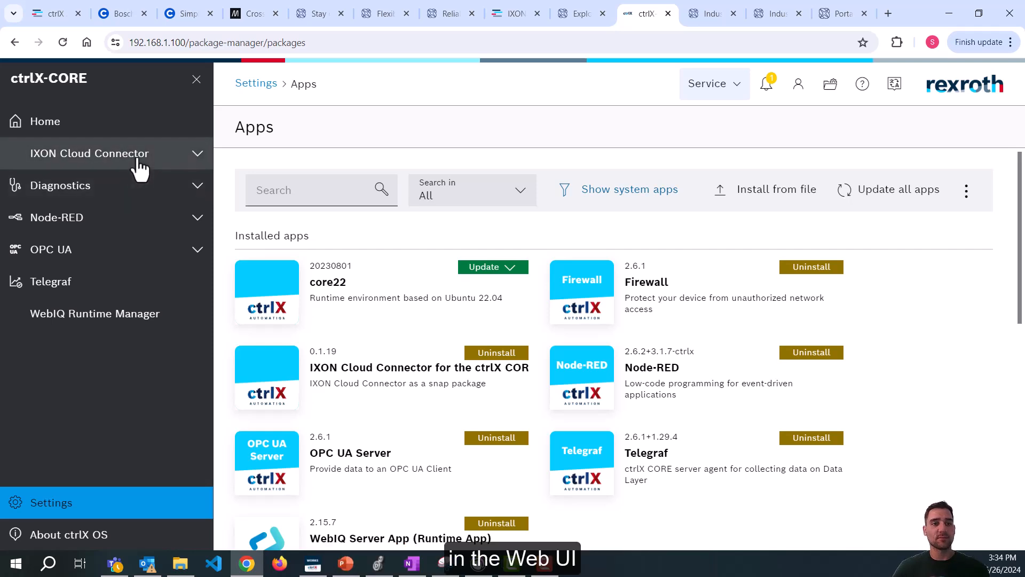
Expand IXON Cloud Connector in the sidebar and open Register IXON Cloud Connector.
left_click(135, 160)
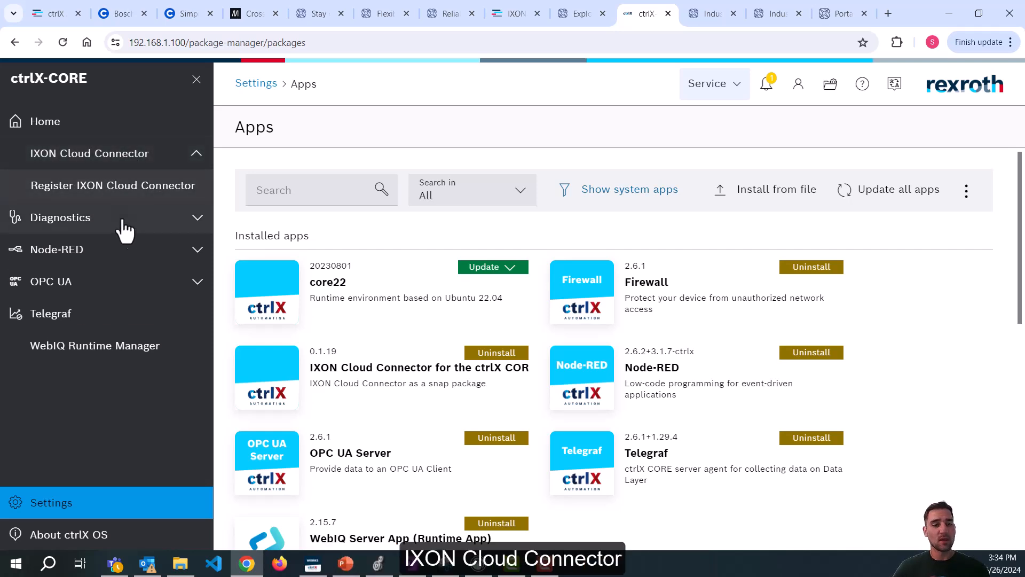
left_click(110, 187)
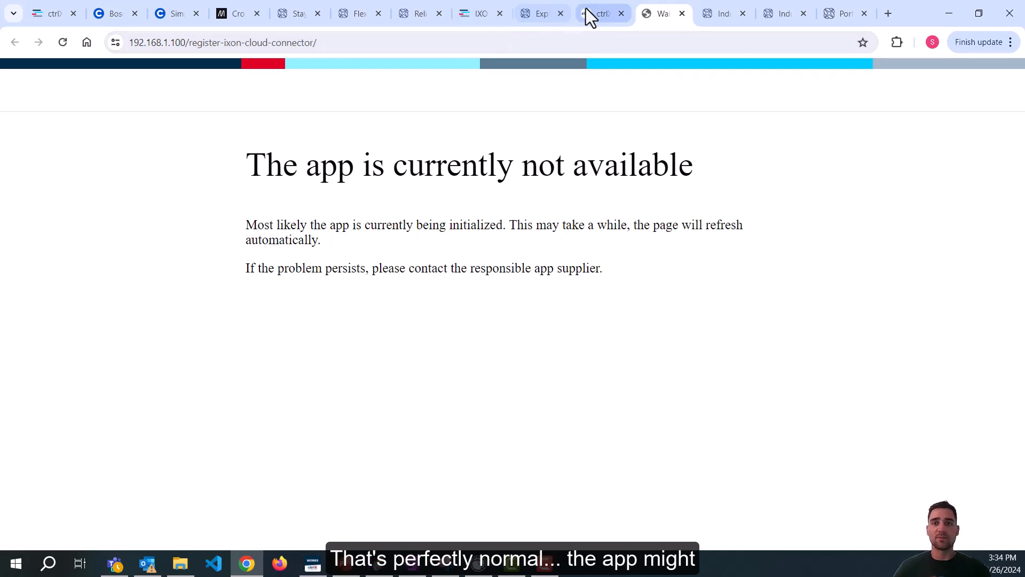
mouse_move(588, 12)
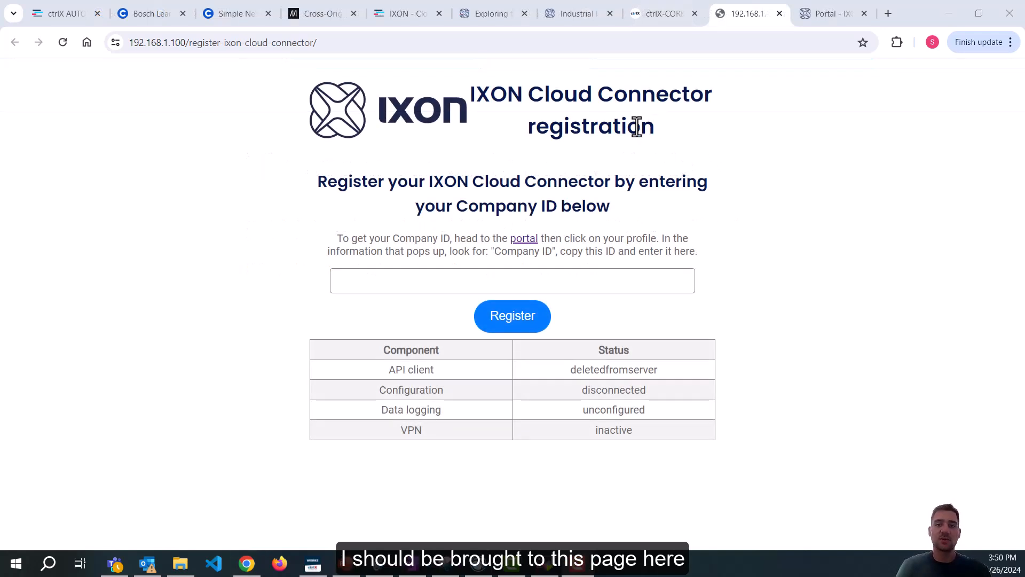
Copy the Company ID again from the IXON portal's account panel.
left_click(474, 91)
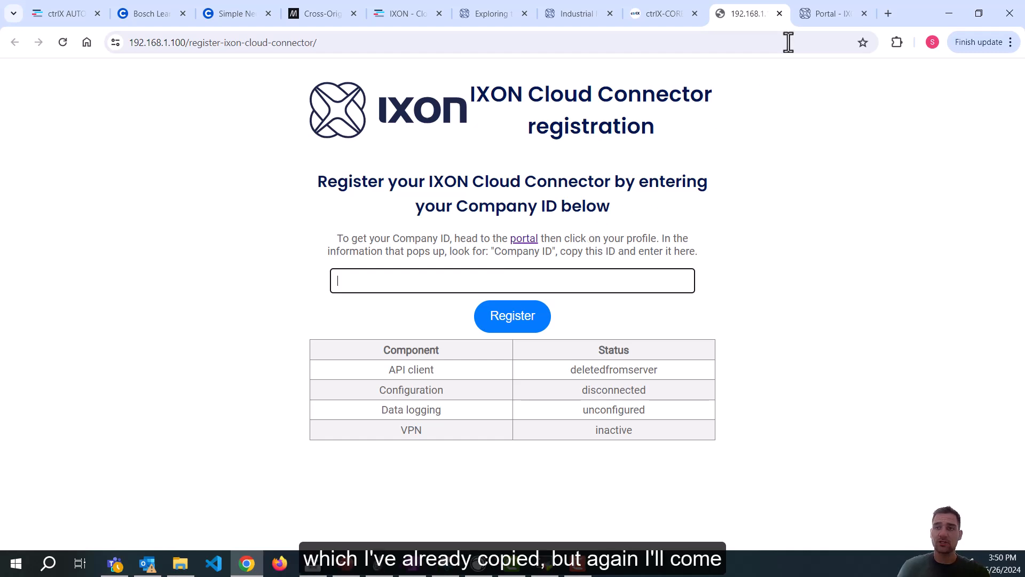
left_click(811, 22)
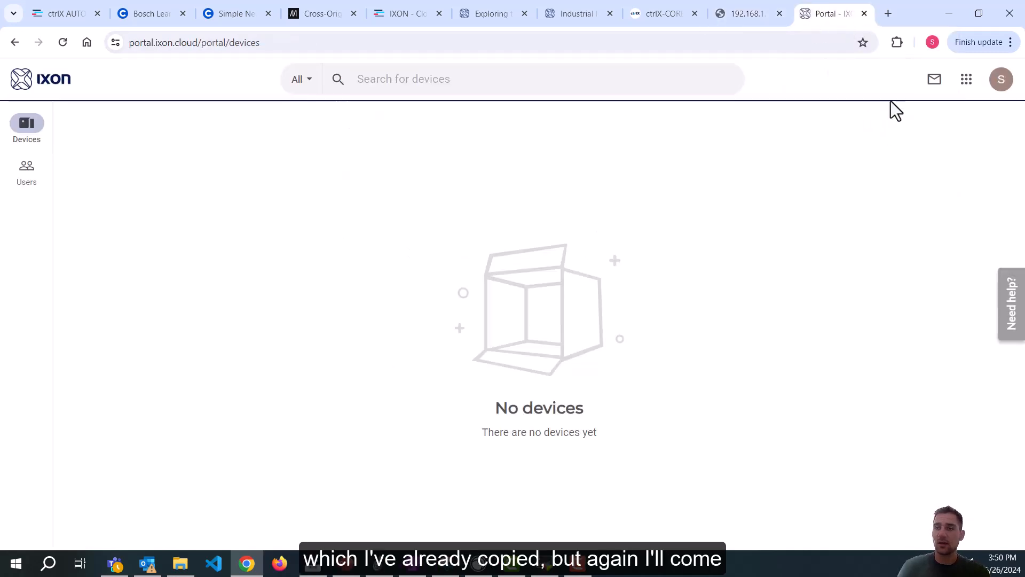
left_click(998, 83)
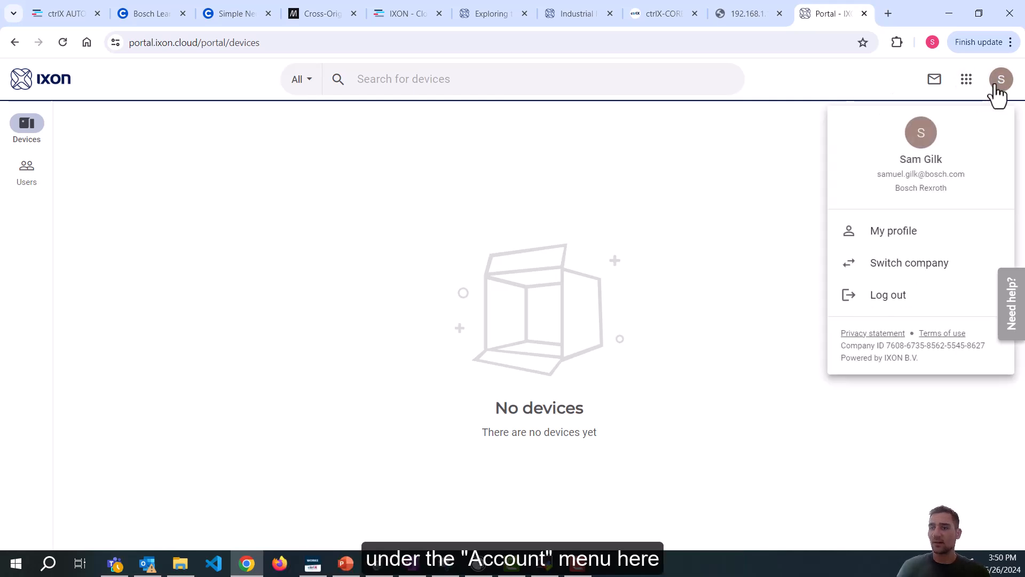
left_click(928, 349)
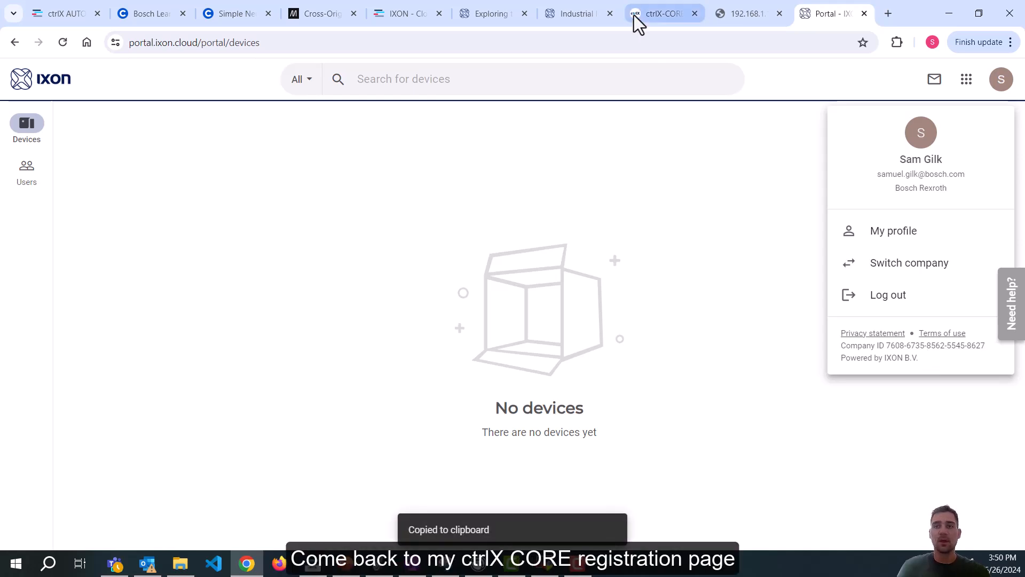
left_click(735, 15)
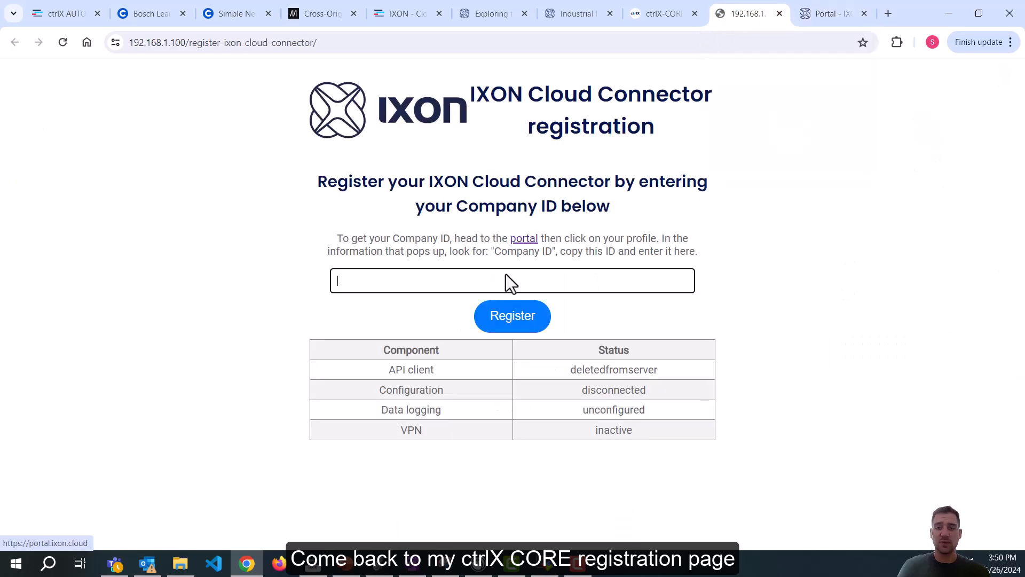
Paste the Company ID into the registration field and submit Register until it succeeds.
key("ctrl+v")
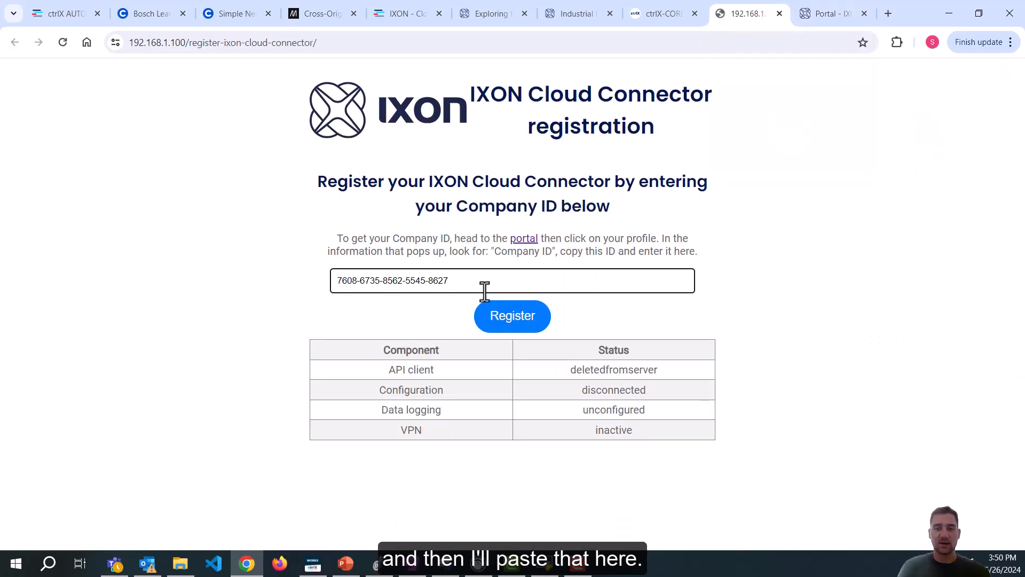
left_click(503, 323)
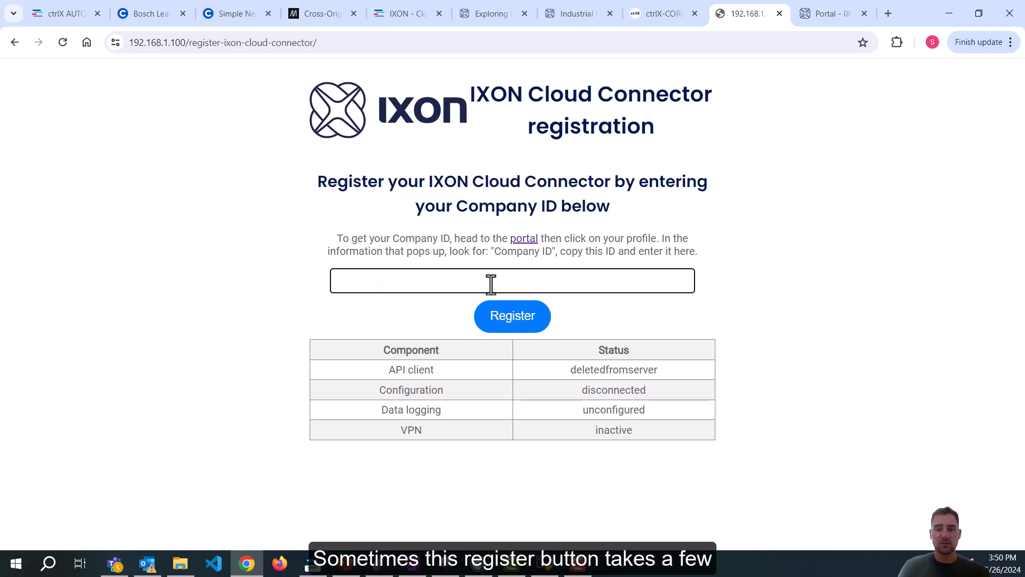
key("ctrl+v")
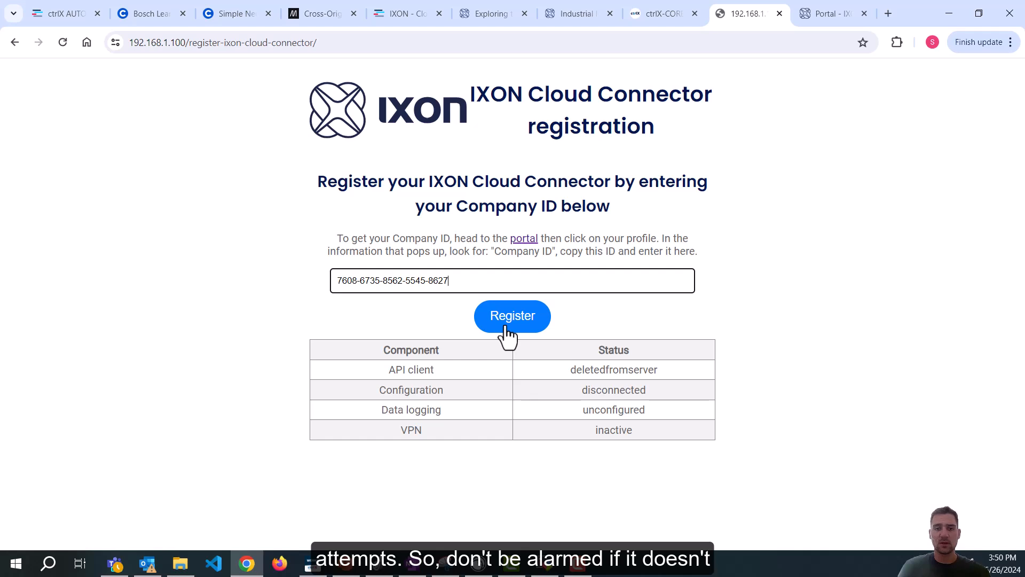
left_click(504, 326)
key("ctrl+v")
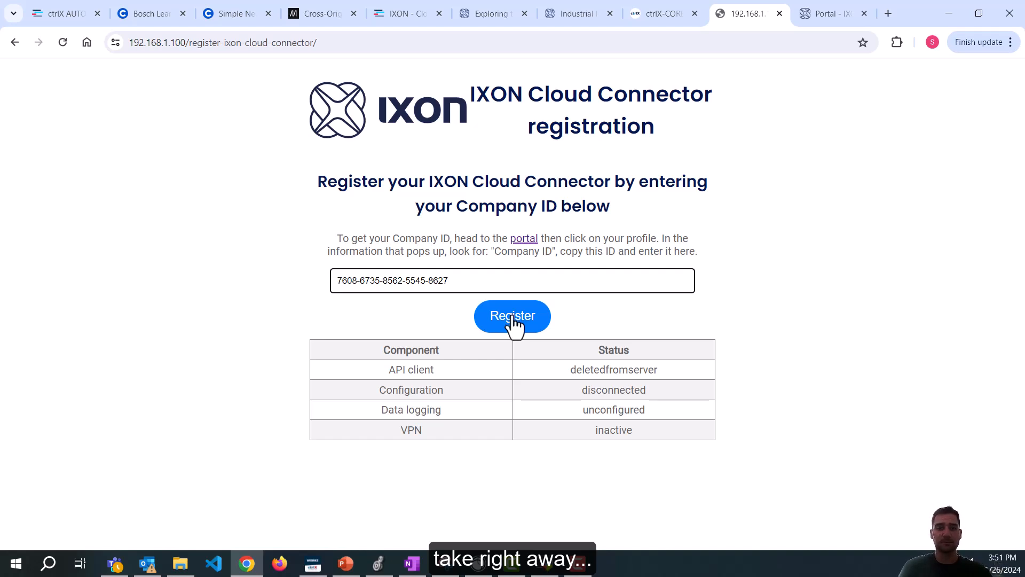
left_click(512, 316)
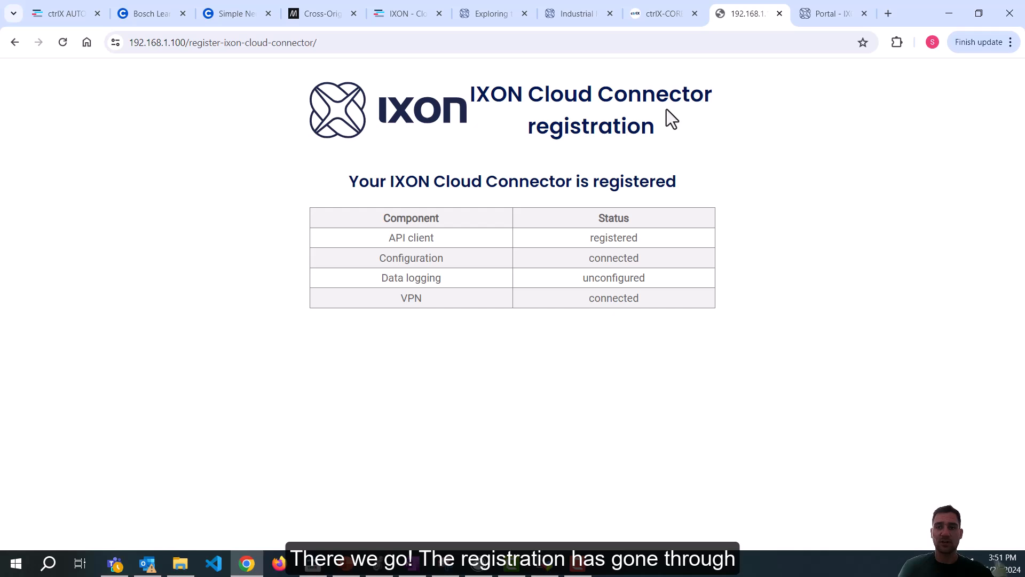
Switch to the IXON Portal tab and open Fleet Manager from the Apps menu.
left_click(811, 11)
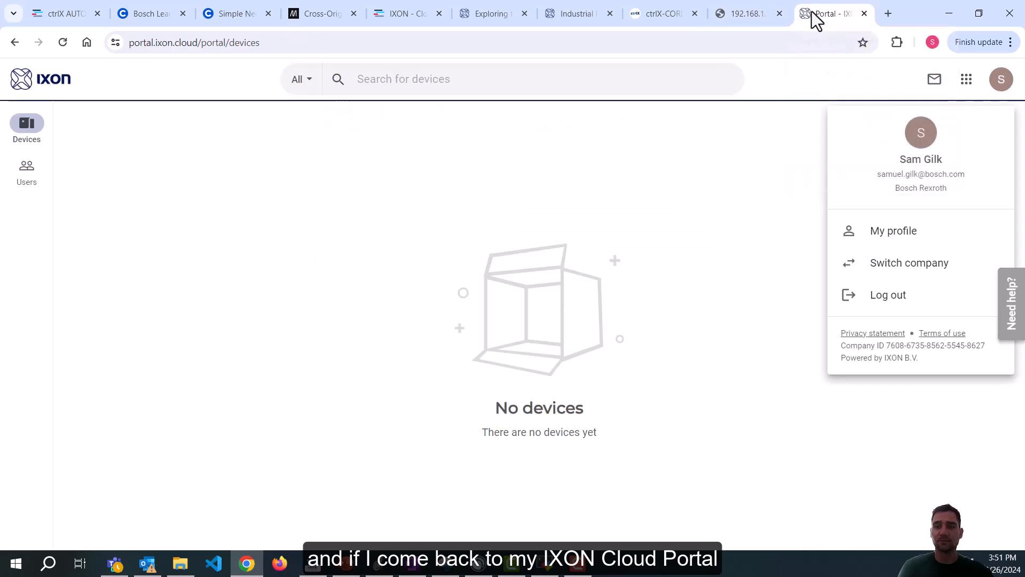
left_click(967, 84)
left_click(966, 85)
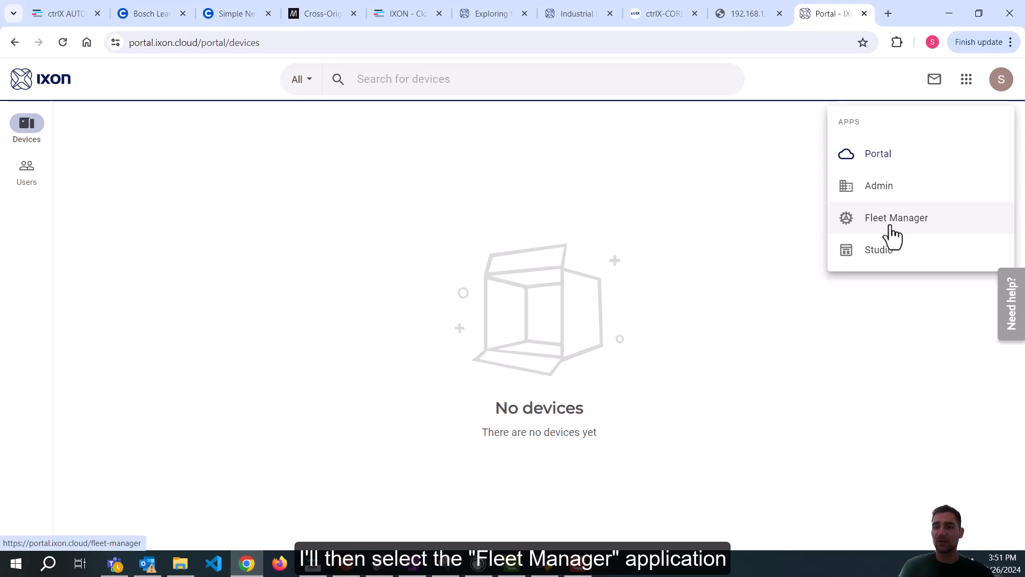
left_click(967, 85)
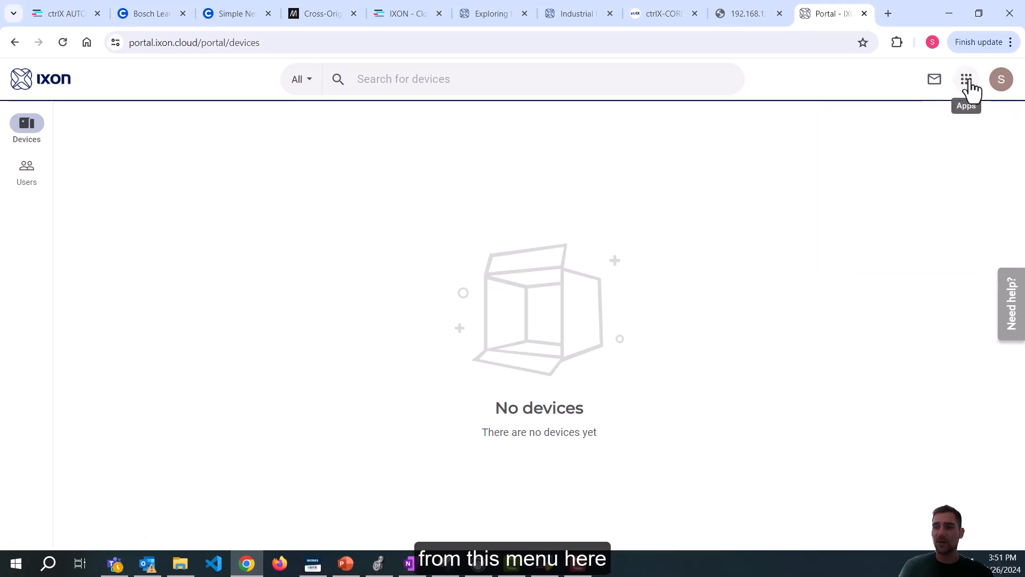
left_click(968, 84)
left_click(914, 220)
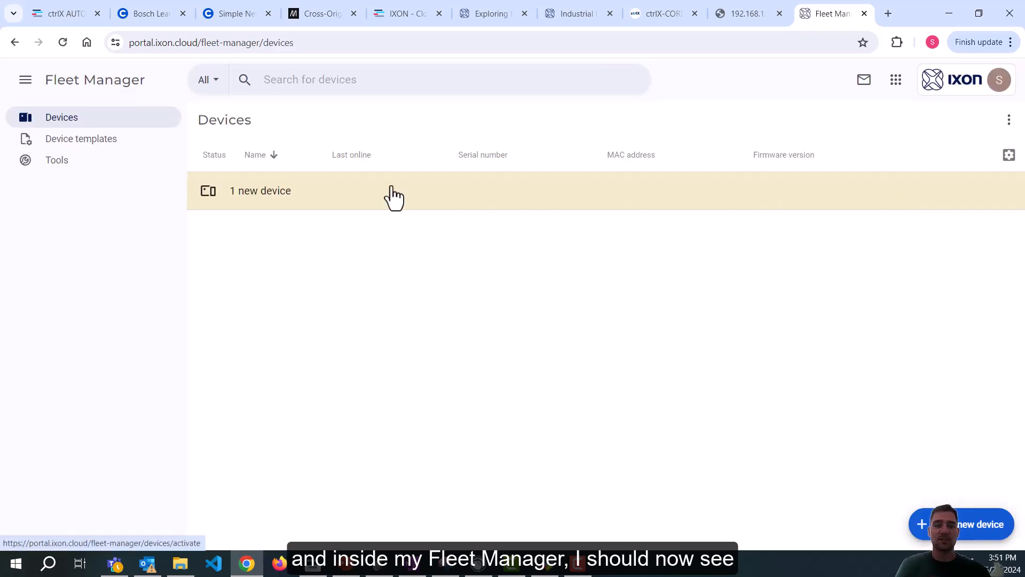
Open the 1 new device, select the ctrlX CORE and name it 'ctrlX CORE X3'.
left_click(314, 216)
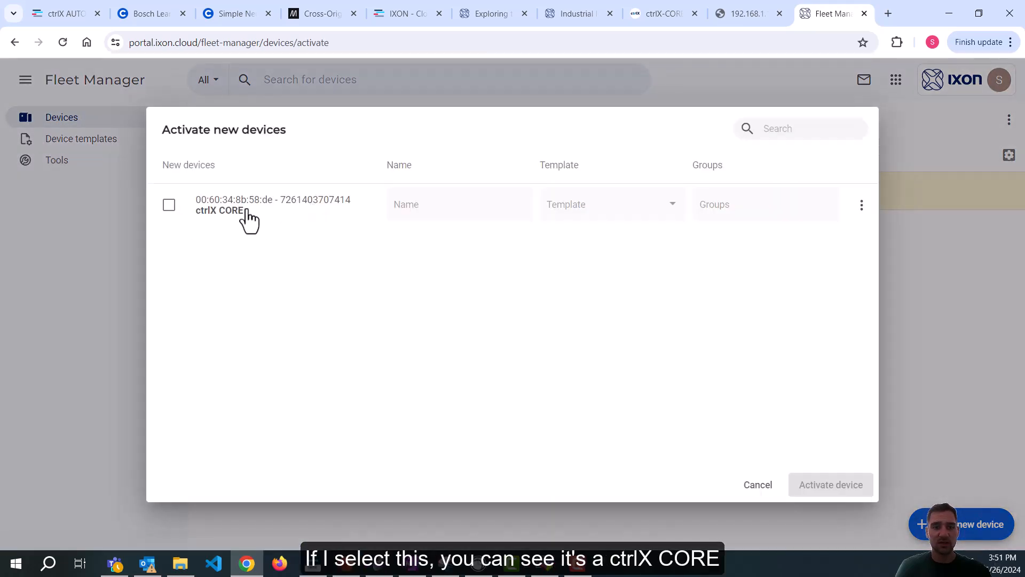
left_click_drag(281, 212, 355, 219)
left_click(354, 220)
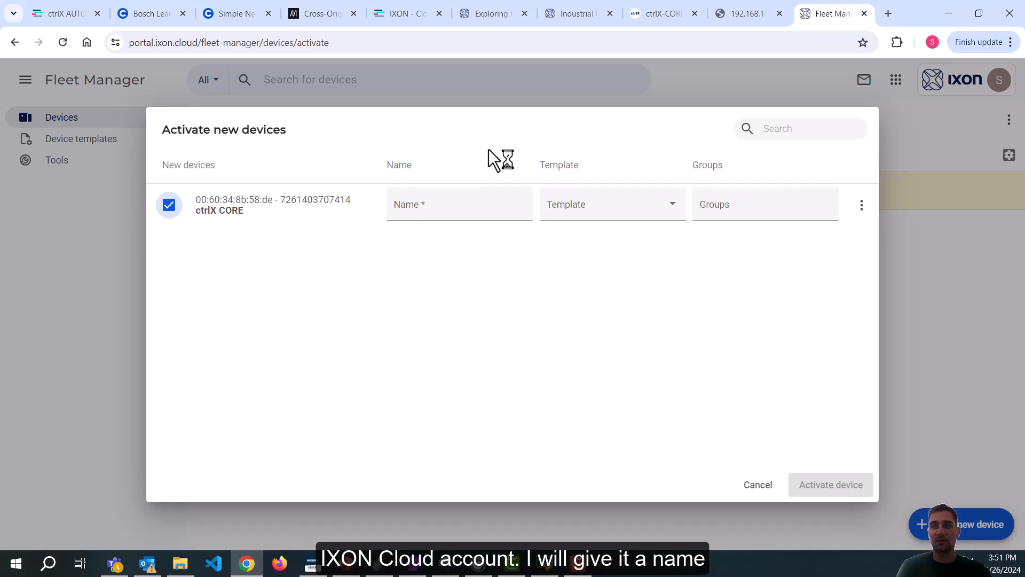
left_click(444, 208)
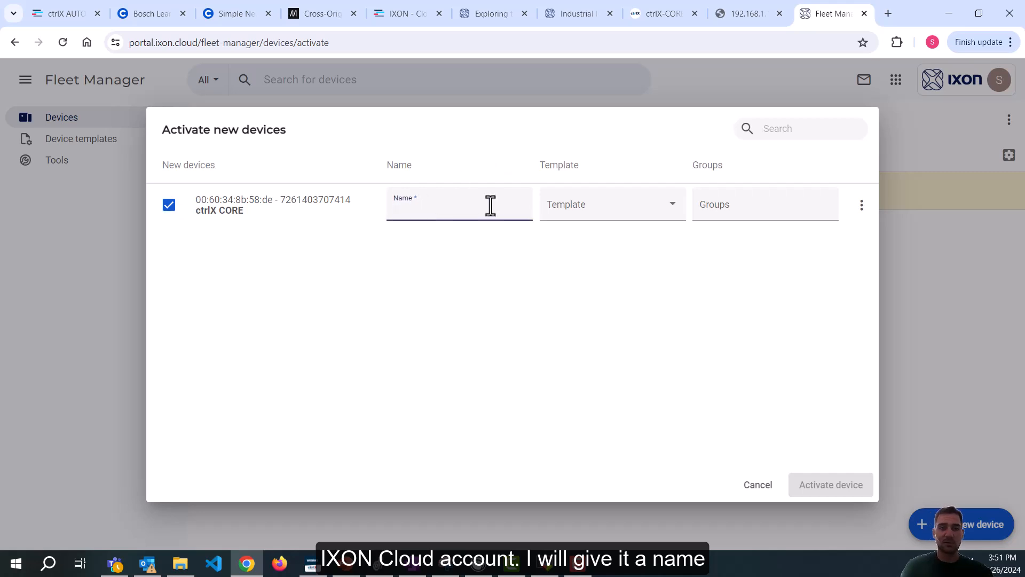
type("ctrlX CORE X3")
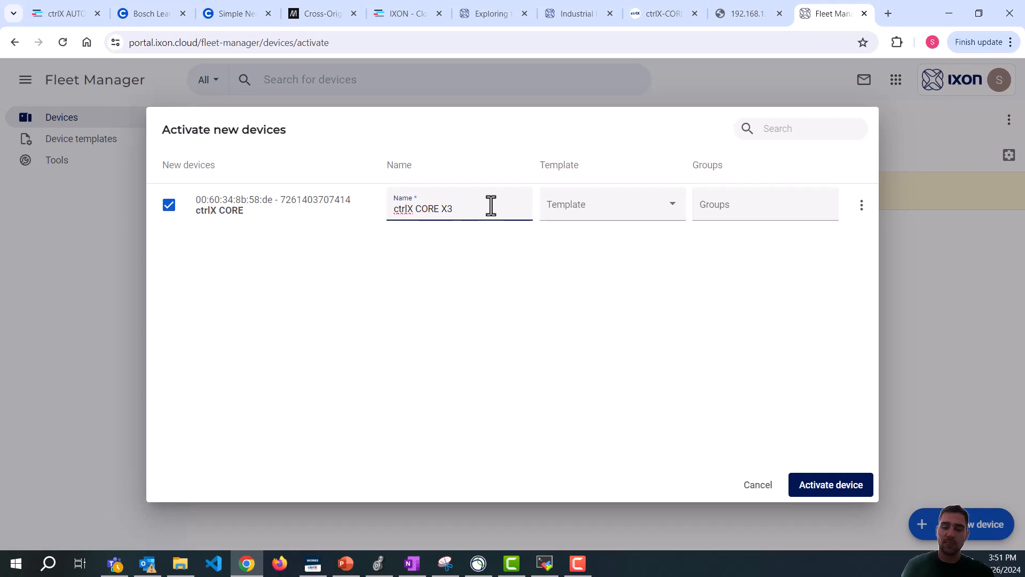
Set Template to None, leave groups unassigned, and activate the device.
left_click(671, 214)
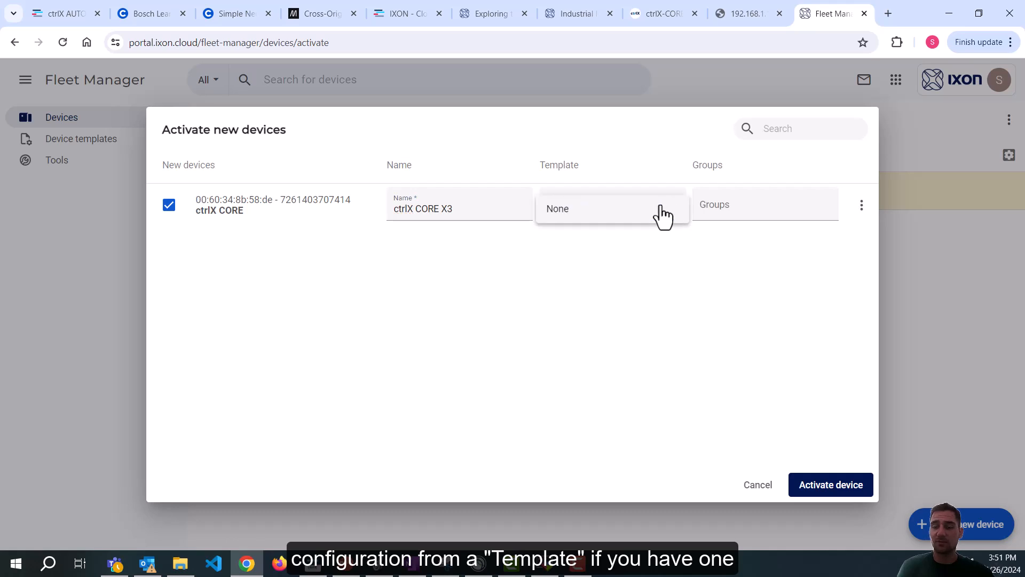
left_click(610, 224)
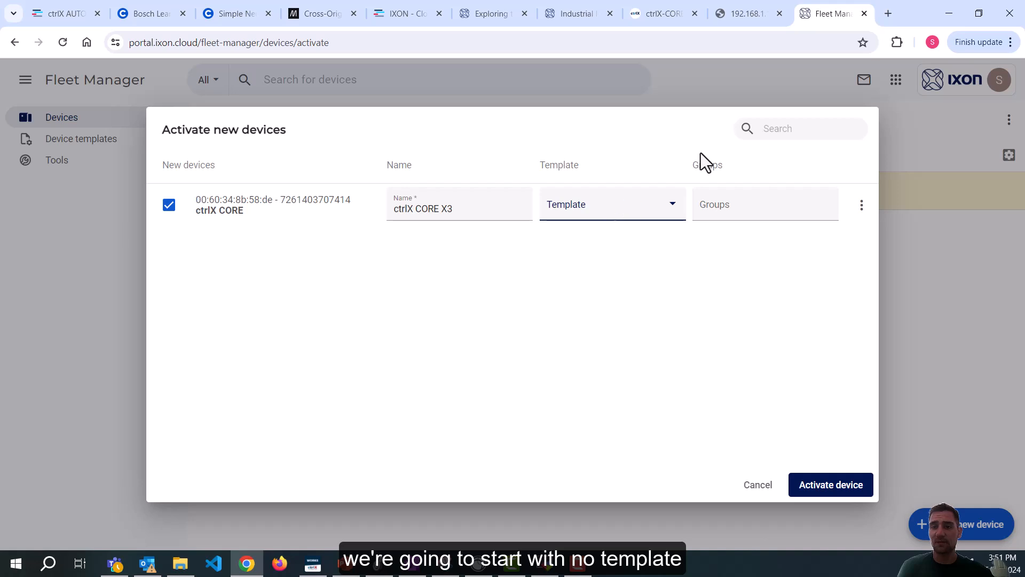
left_click(729, 205)
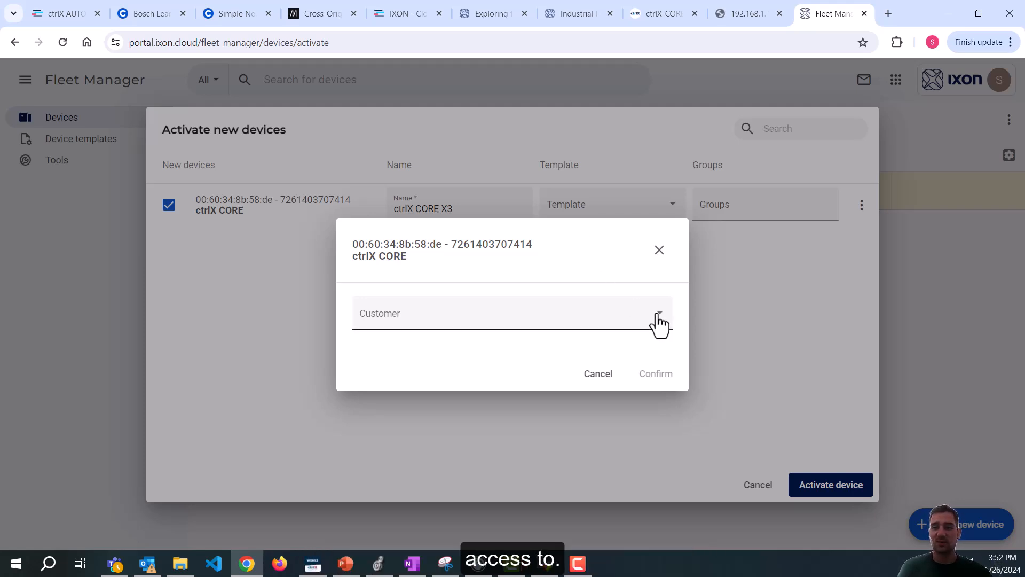
left_click(595, 375)
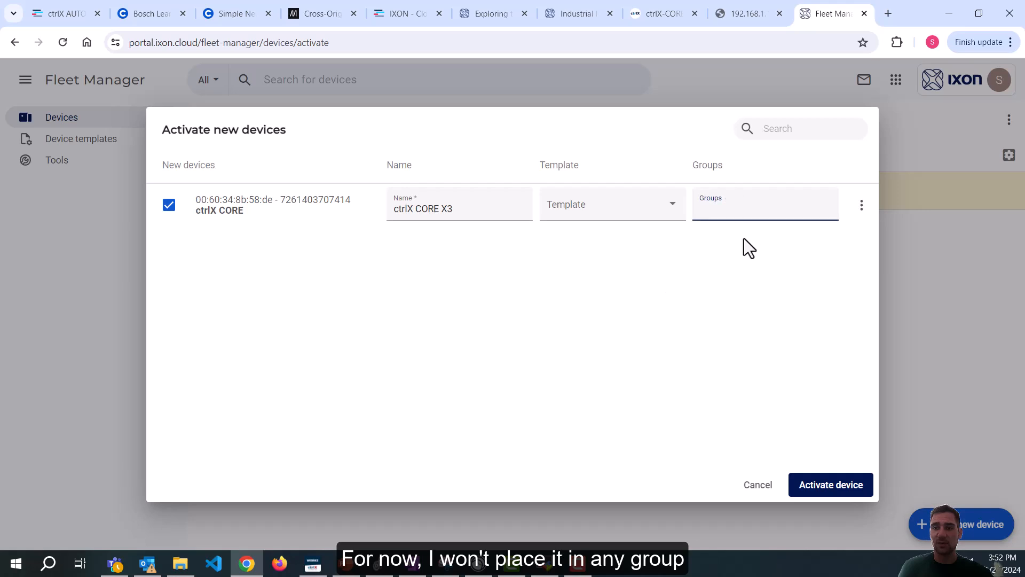
left_click(837, 487)
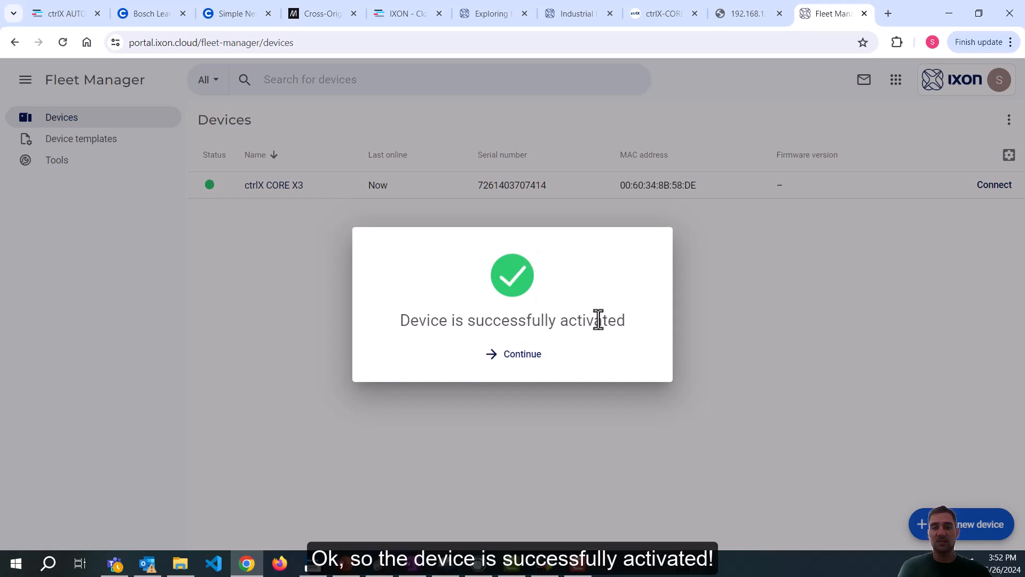
Dismiss the success message, open the ctrlX CORE x3 device, and scroll its Info page.
left_click(511, 355)
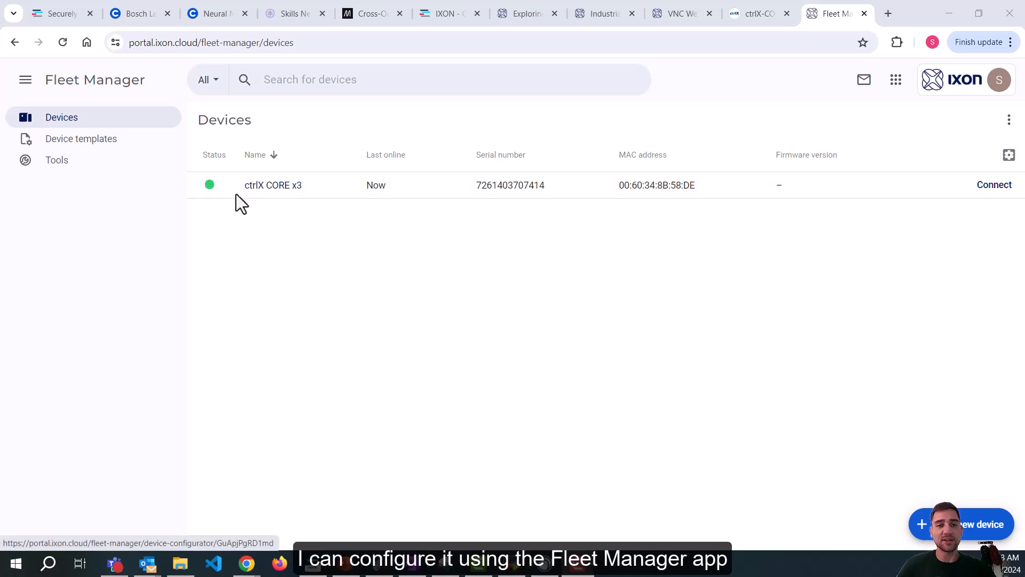
left_click(279, 185)
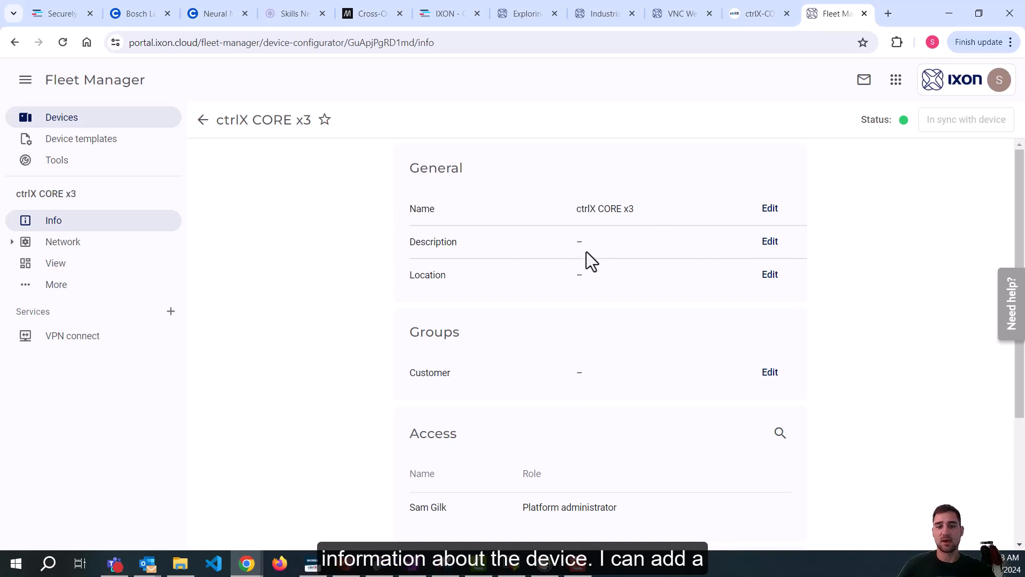
scroll(622, 250, "down", 3)
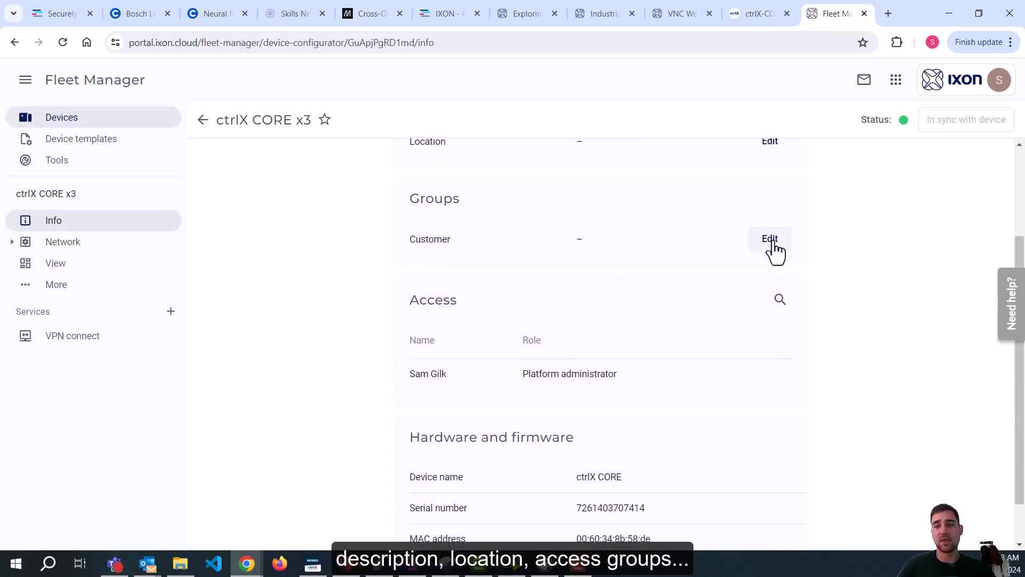
scroll(716, 290, "down", 1)
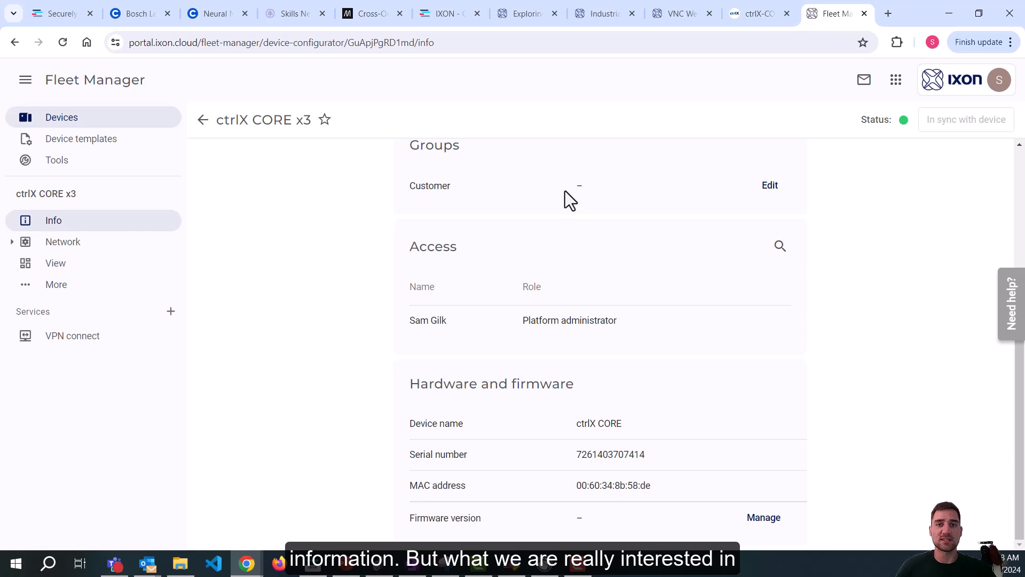
Open Network > LAN and copy the static IP 192.168.1.100 from the ctrlX CORE Web UI.
left_click(13, 243)
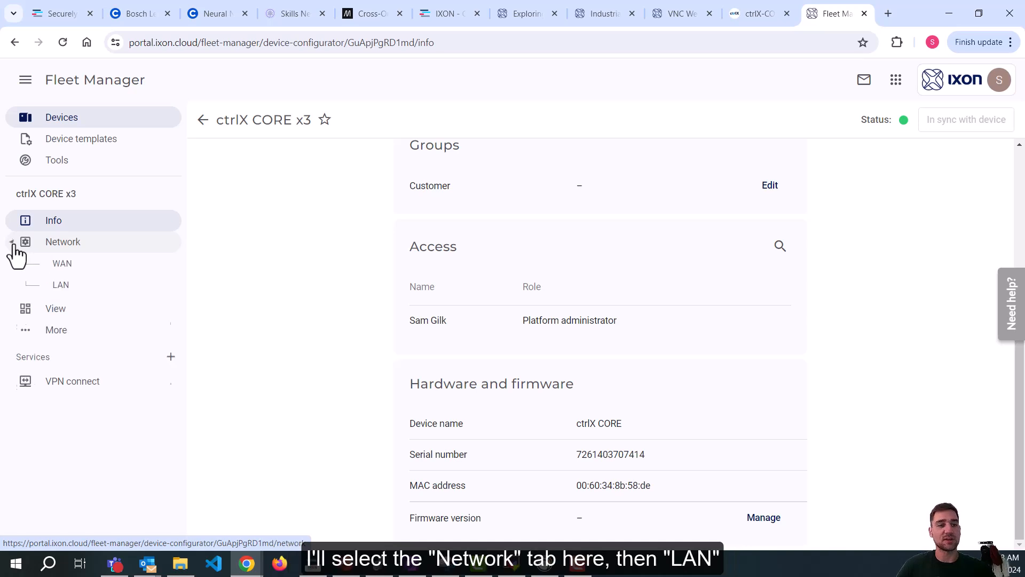
left_click(87, 292)
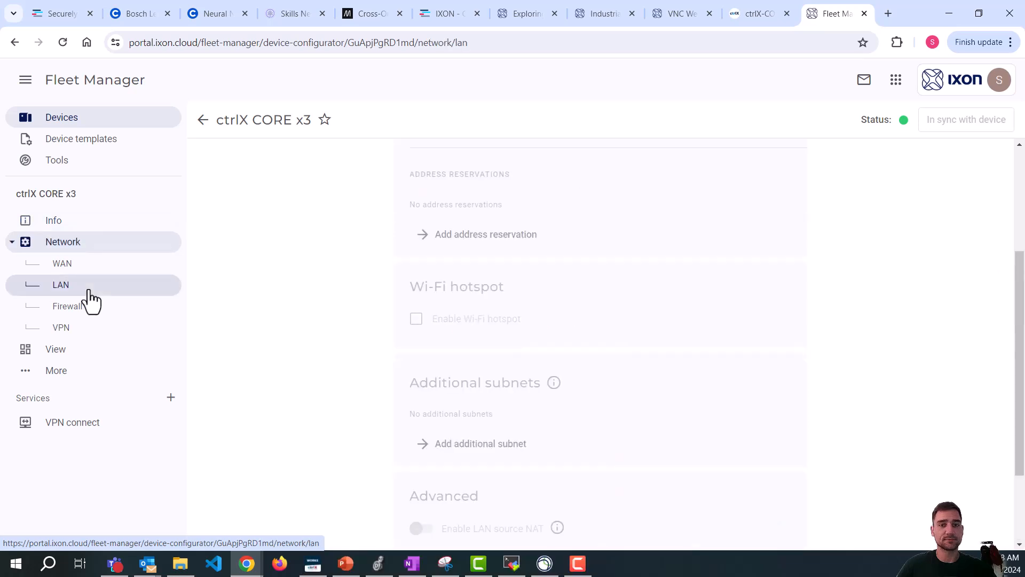
left_click(475, 209)
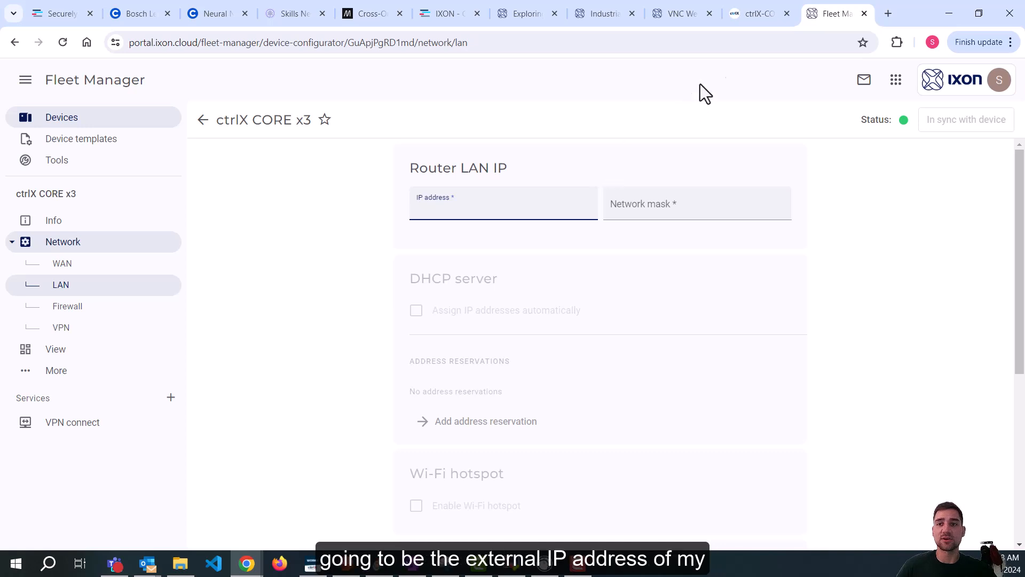
mouse_move(749, 16)
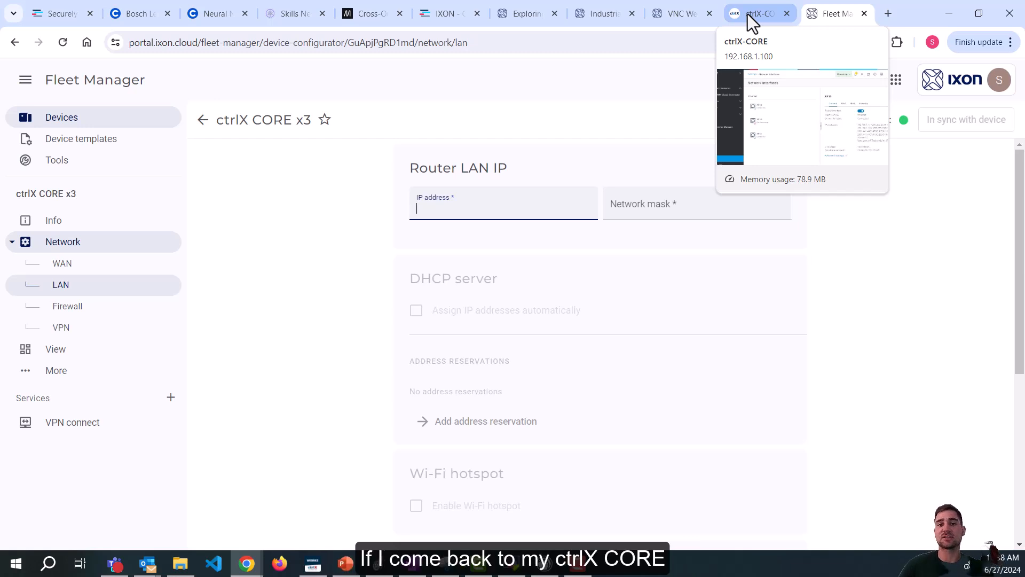
left_click(748, 14)
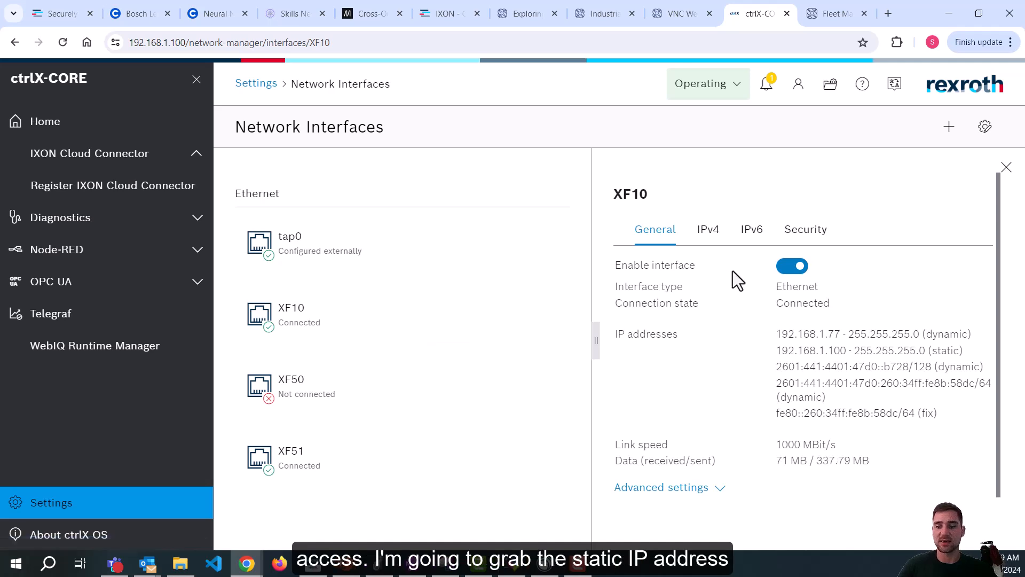
left_click_drag(847, 351, 774, 351)
key("ctrl+c")
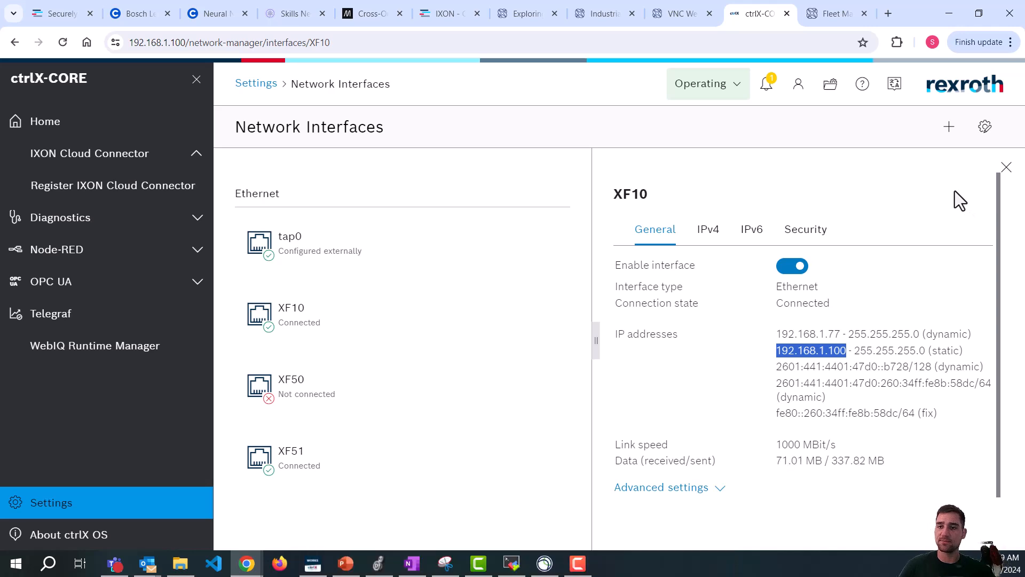
Paste 192.168.1.100 as router LAN IP, enter mask 255.255.255.0, and confirm changes.
left_click(825, 14)
key("ctrl+v")
left_click(634, 204)
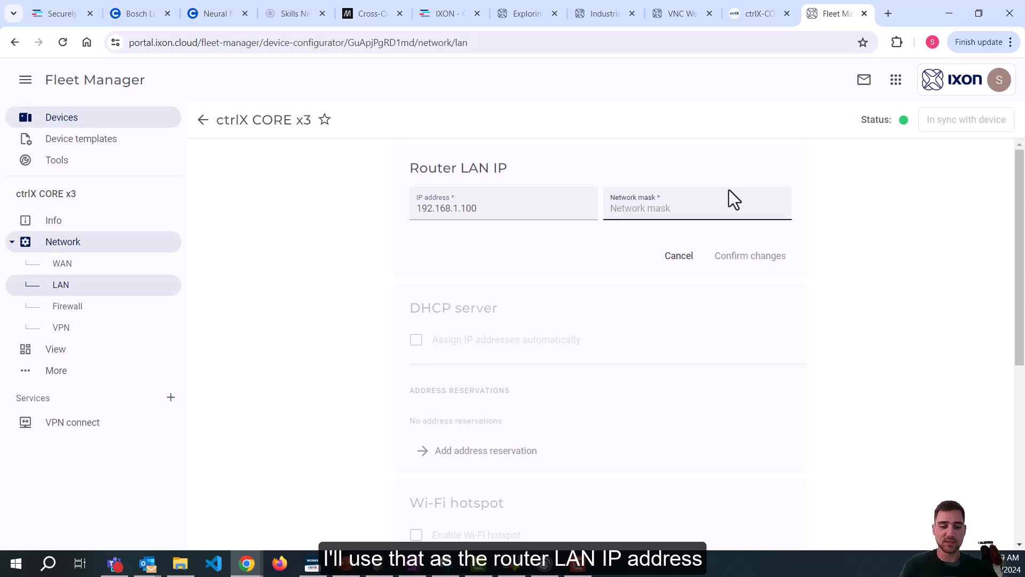
type("255.255.255.0")
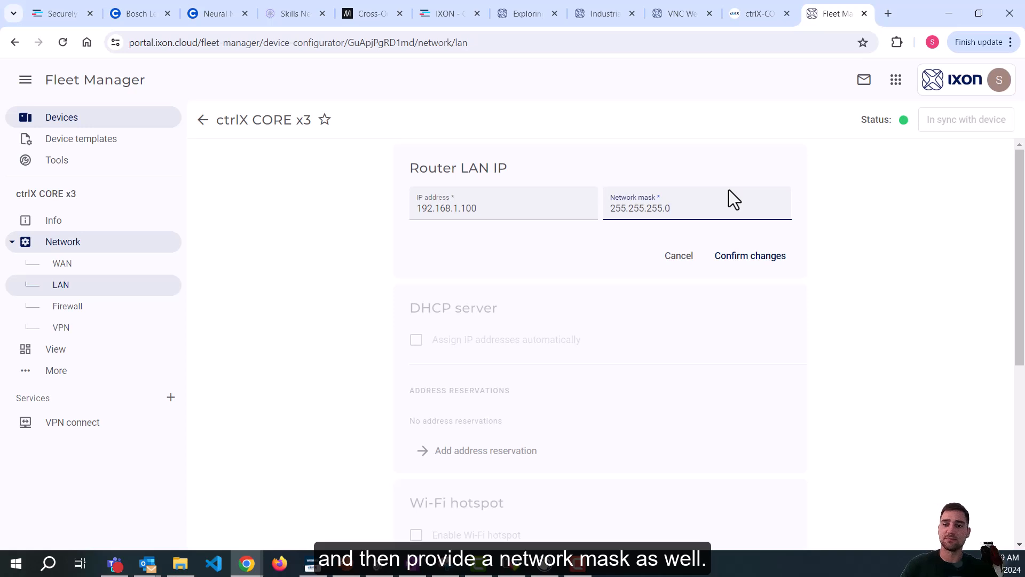
left_click(742, 257)
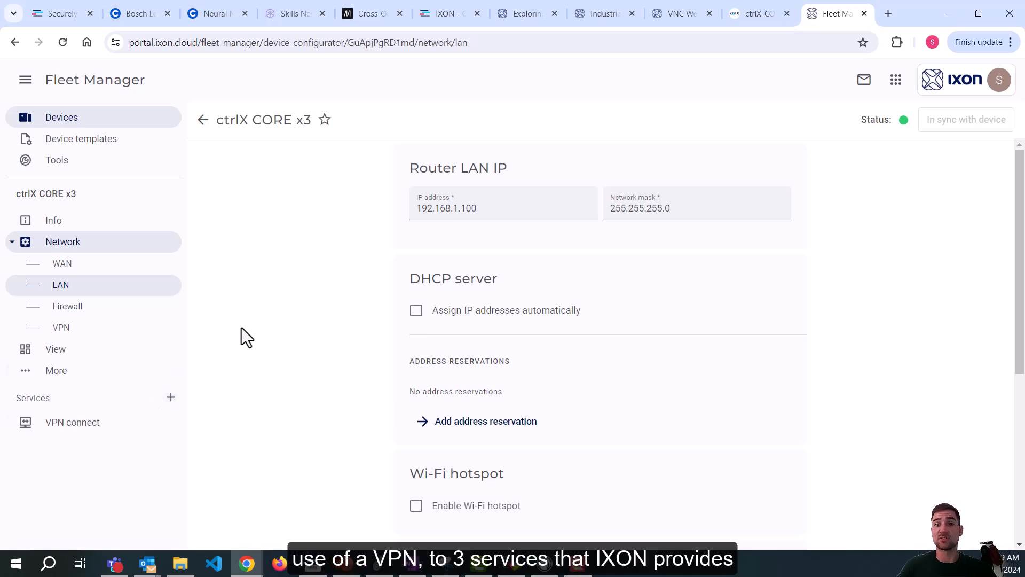
Add an HTTP server service to ctrlX CORE x3 and name it 'ctrlX Web UI'.
left_click(170, 398)
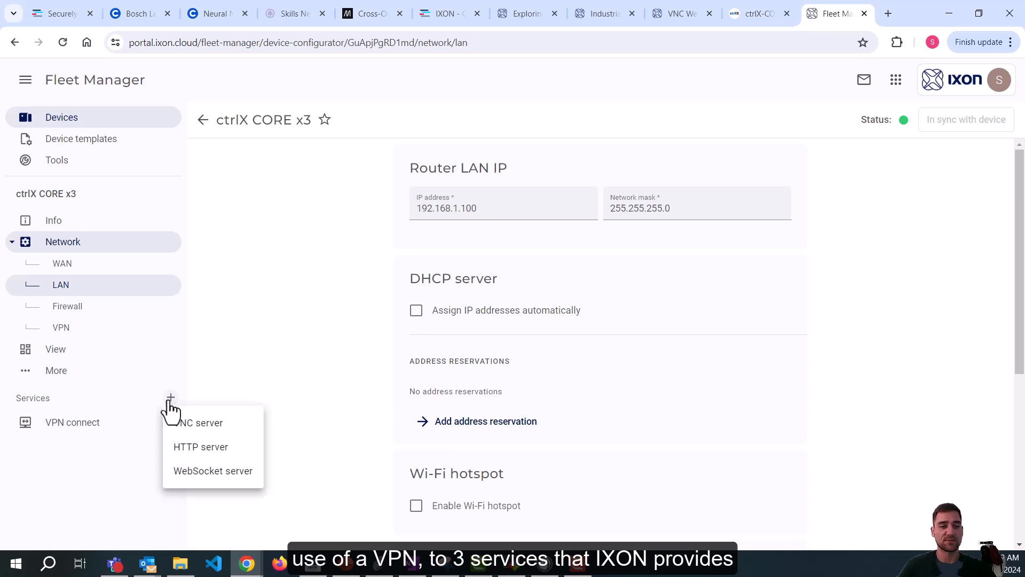
left_click(217, 452)
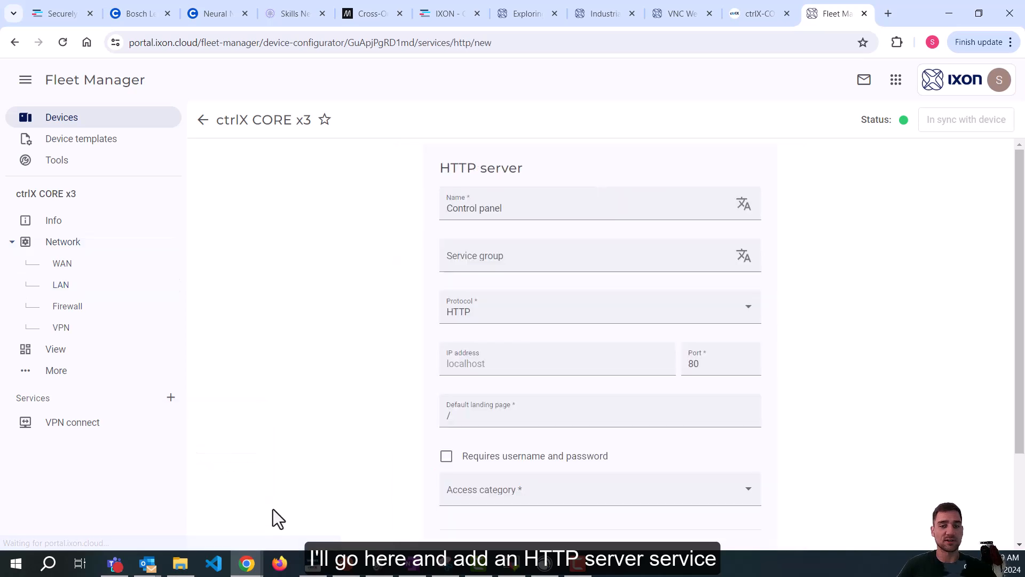
left_click(451, 209)
key("ctrl+a")
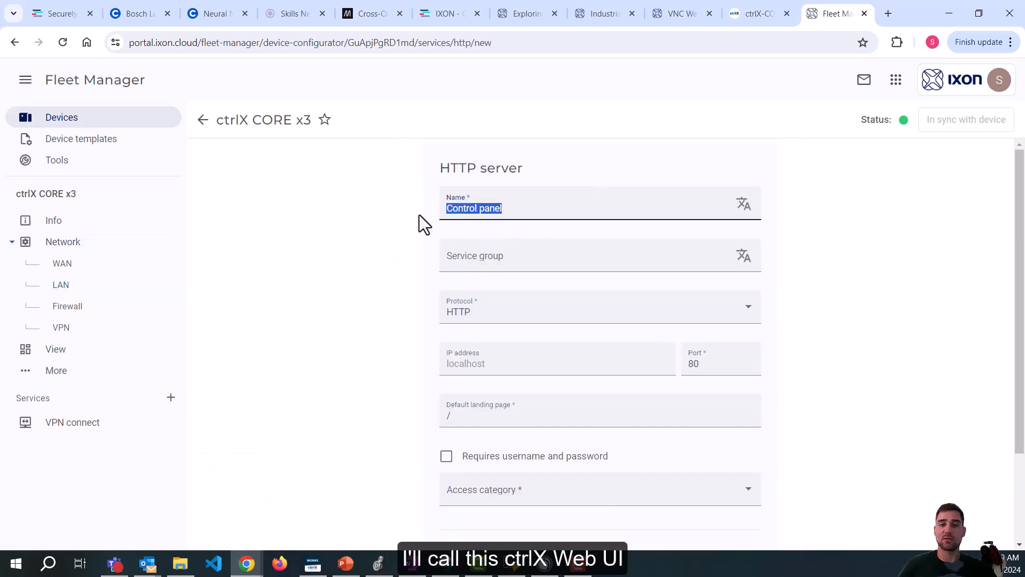
type("ctrlX Web UI")
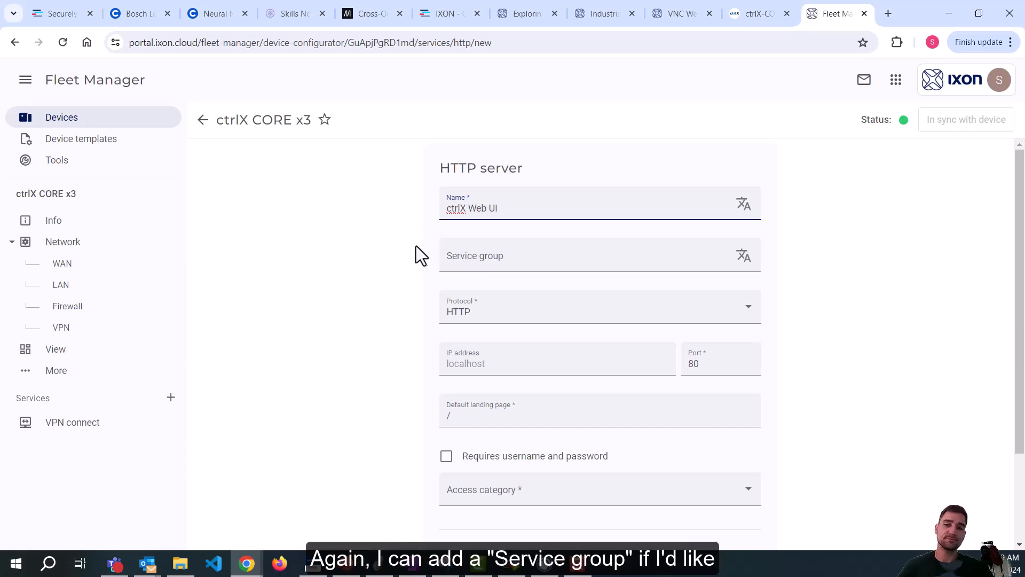
left_click(457, 263)
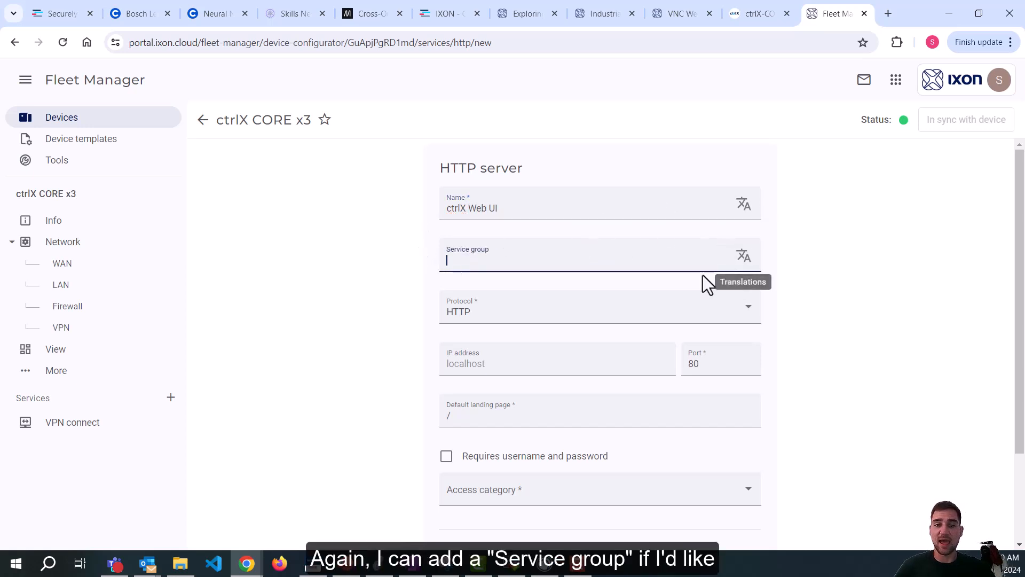
Switch the protocol to HTTPS on port 443, keeping localhost and the '/' landing page.
left_click(573, 320)
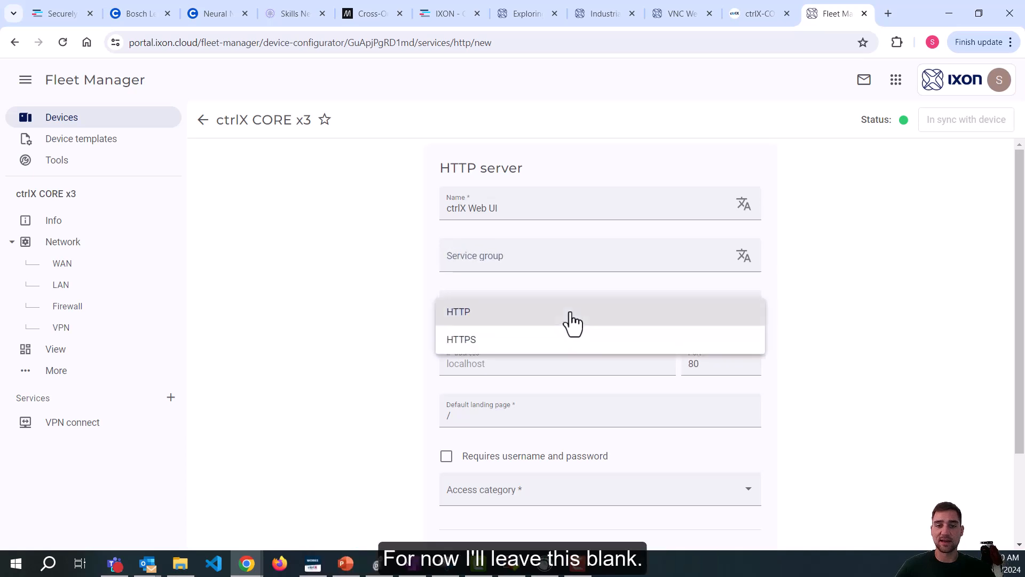
left_click(523, 345)
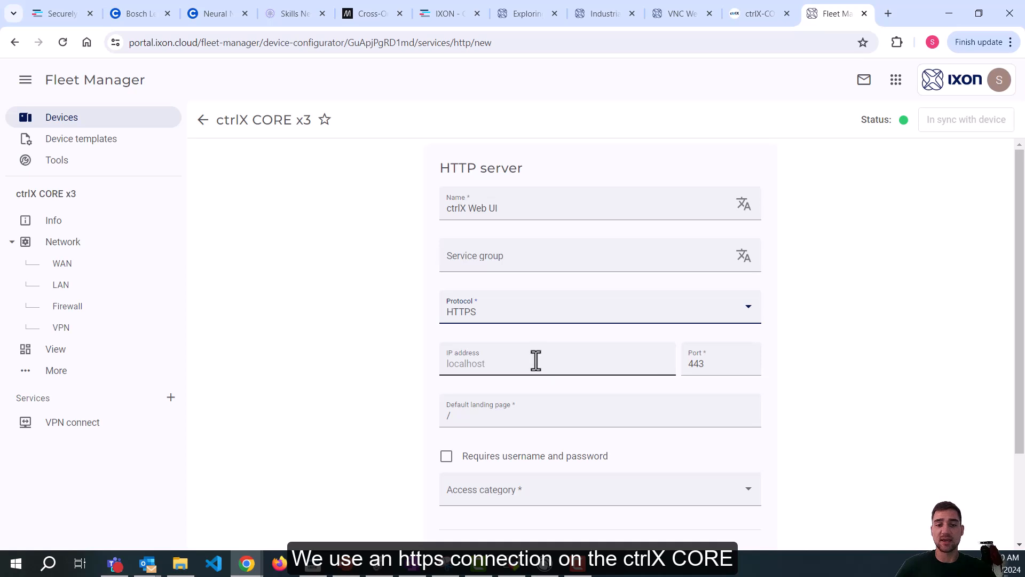
scroll(611, 354, "down", 1)
left_click(528, 298)
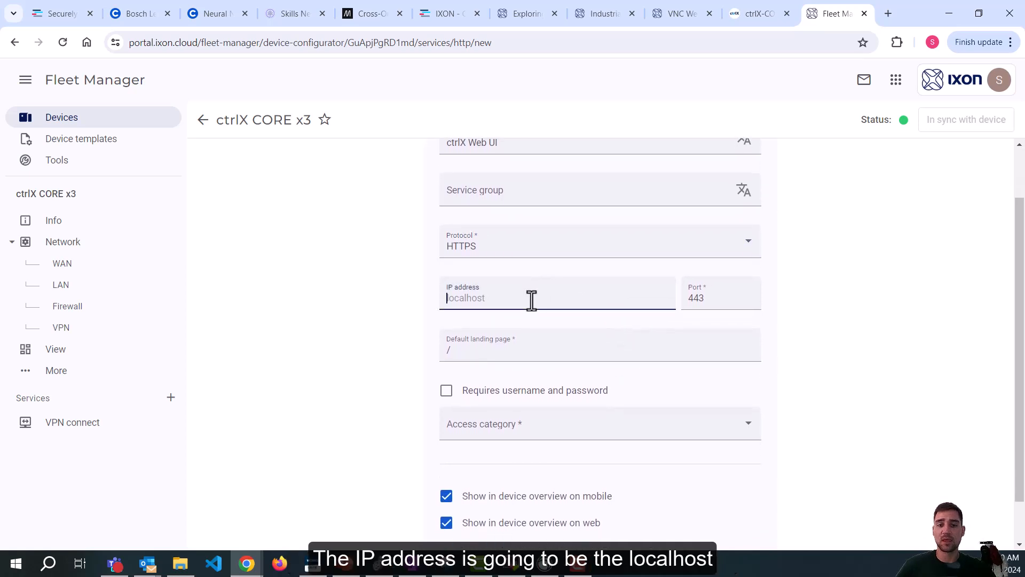
scroll(585, 298, "up", 1)
scroll(586, 296, "up", 1)
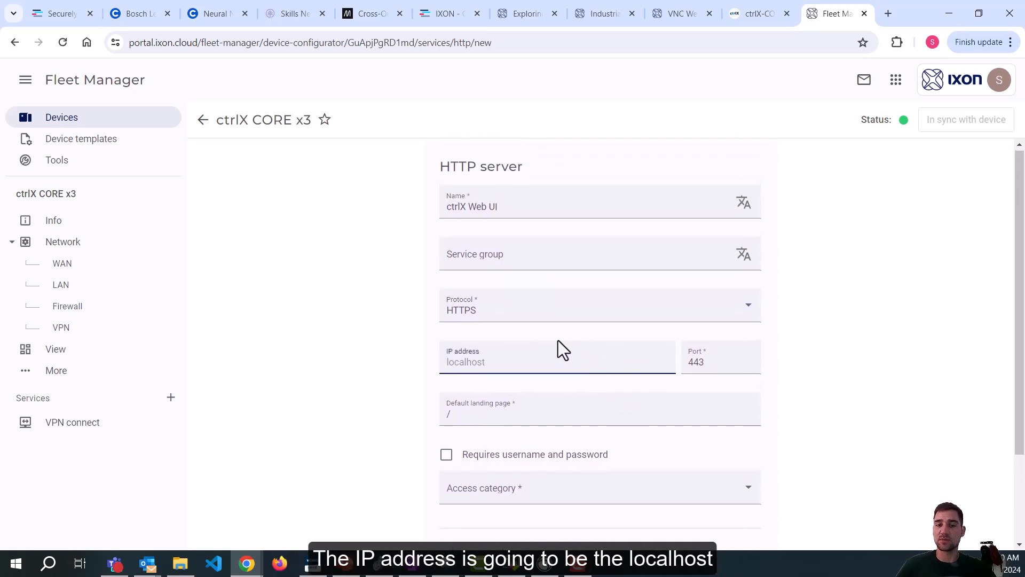
left_click(701, 368)
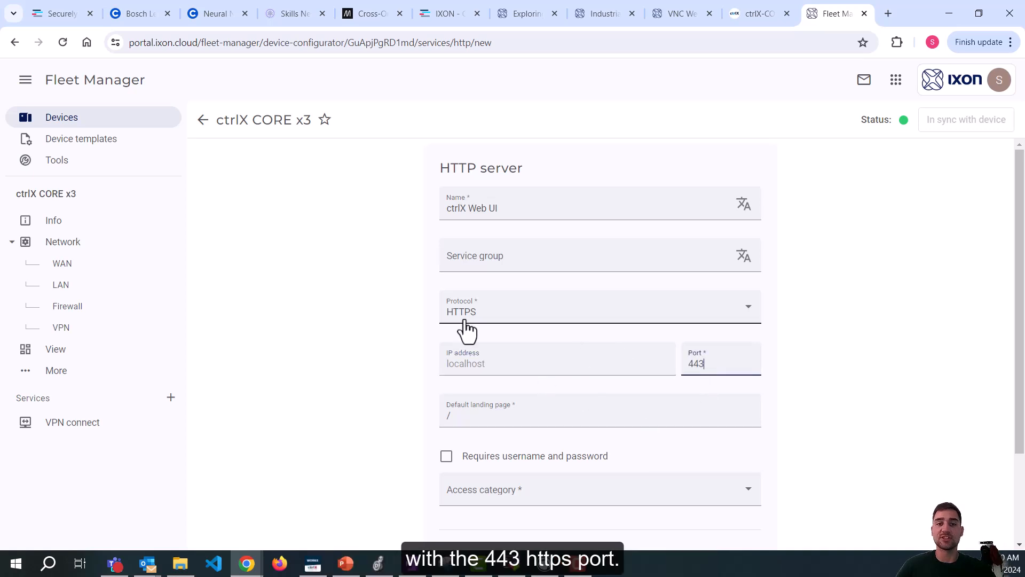
scroll(614, 326, "down", 2)
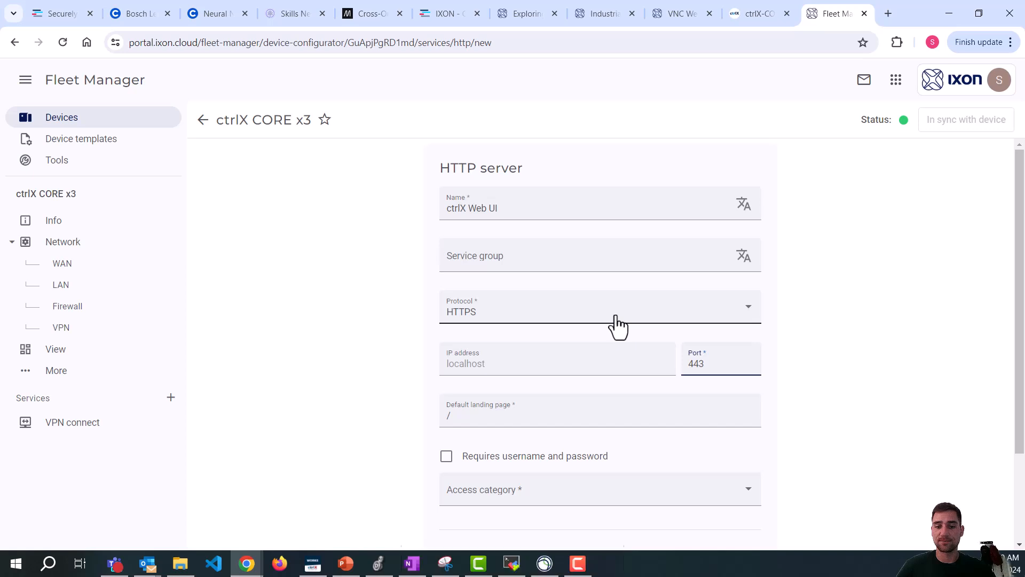
left_click(556, 345)
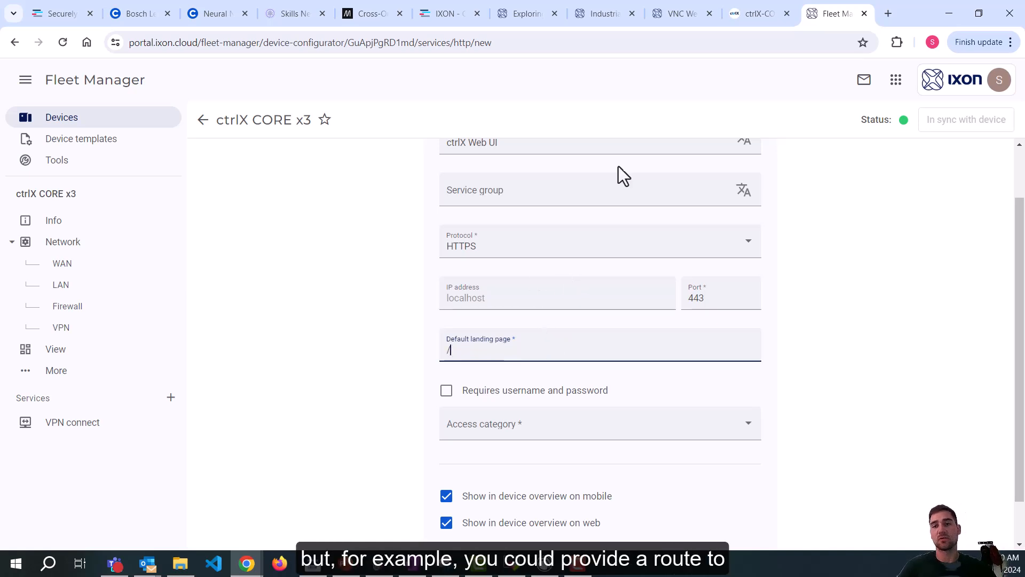
Check the ctrlX CORE interface addresses and leave username/password protection turned off.
left_click(752, 12)
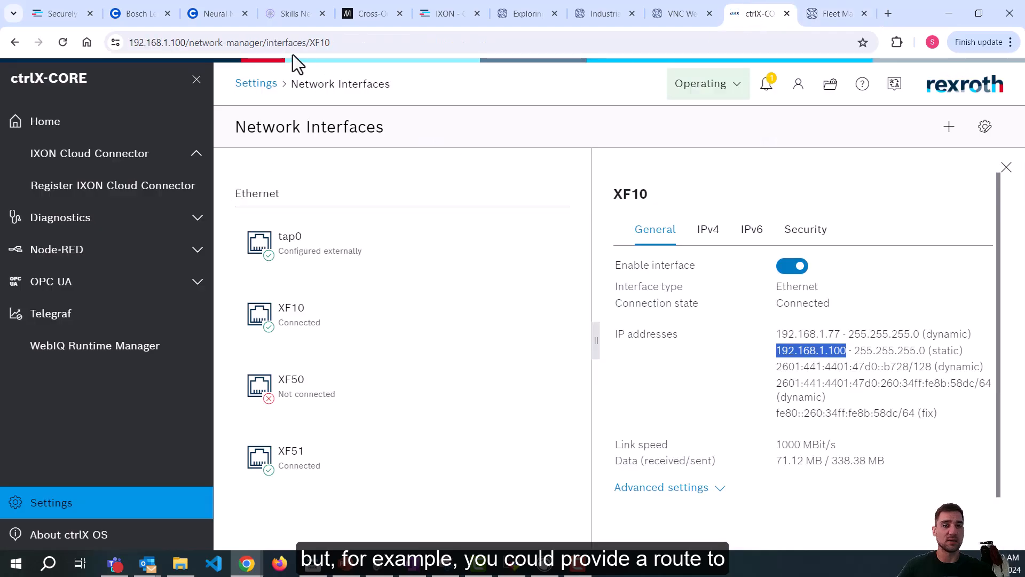
left_click(834, 21)
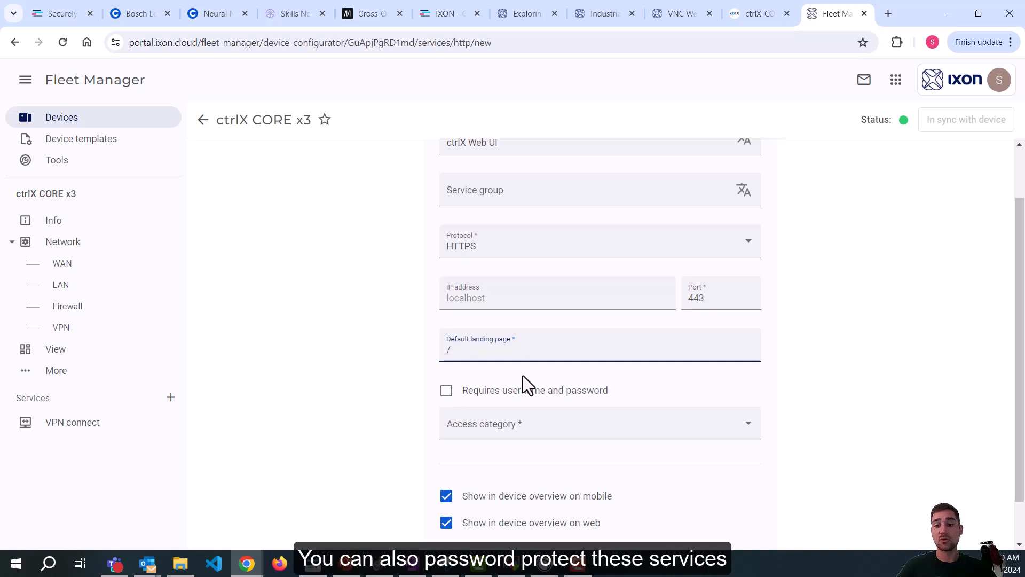
left_click(446, 393)
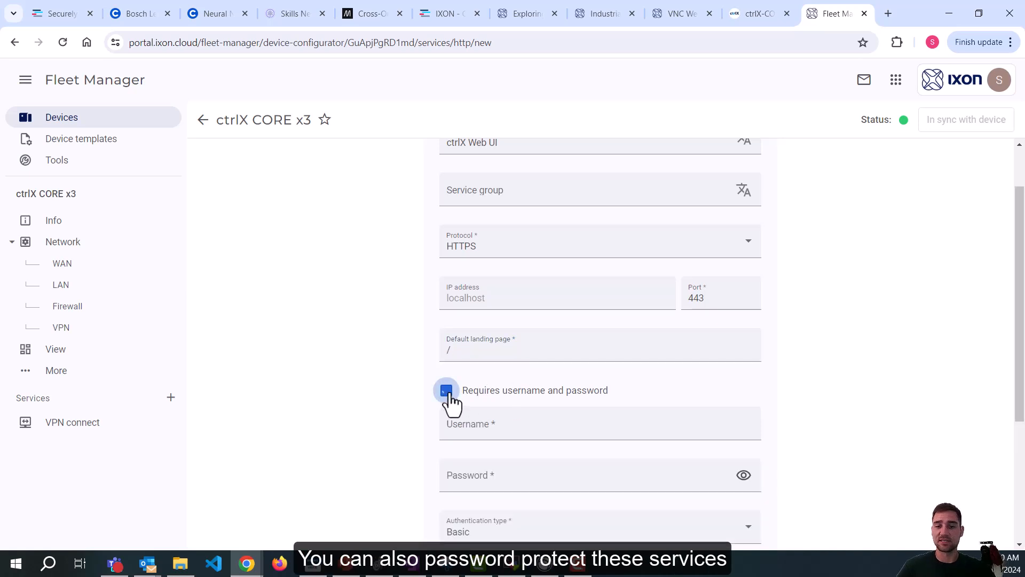
left_click(447, 392)
scroll(636, 304, "down", 1)
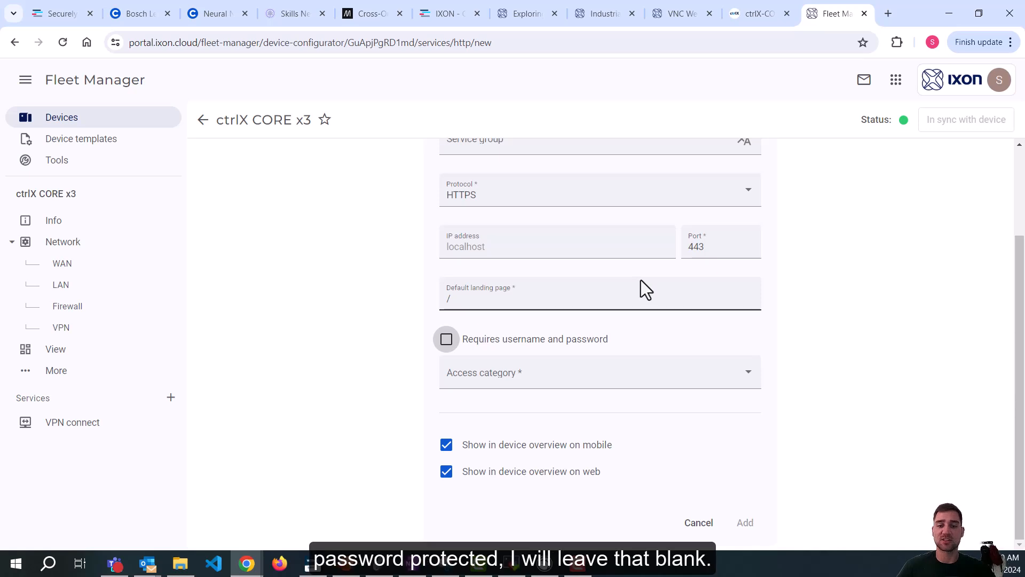
Set the access category to Category A and save the ctrlX Web UI service.
left_click(626, 377)
left_click(516, 399)
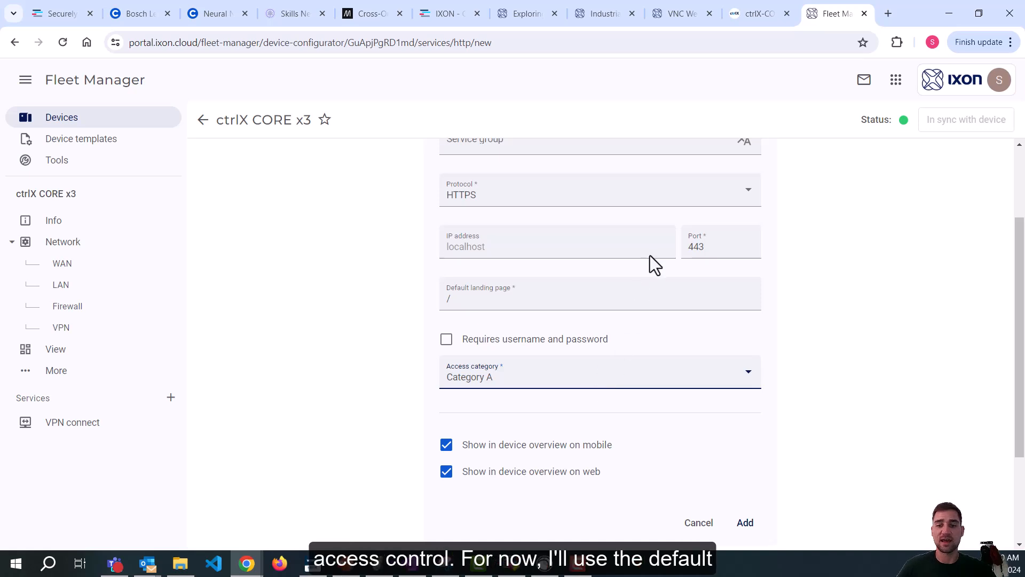
left_click(741, 521)
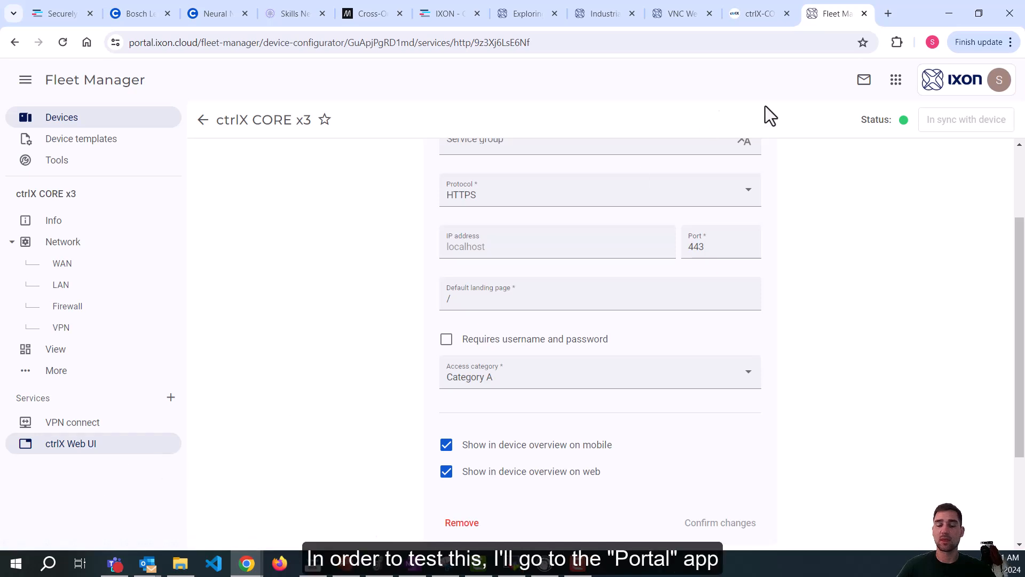
From the IXON Portal's ctrlX CORE x3 page, launch the ctrlX Web UI web access.
left_click(896, 81)
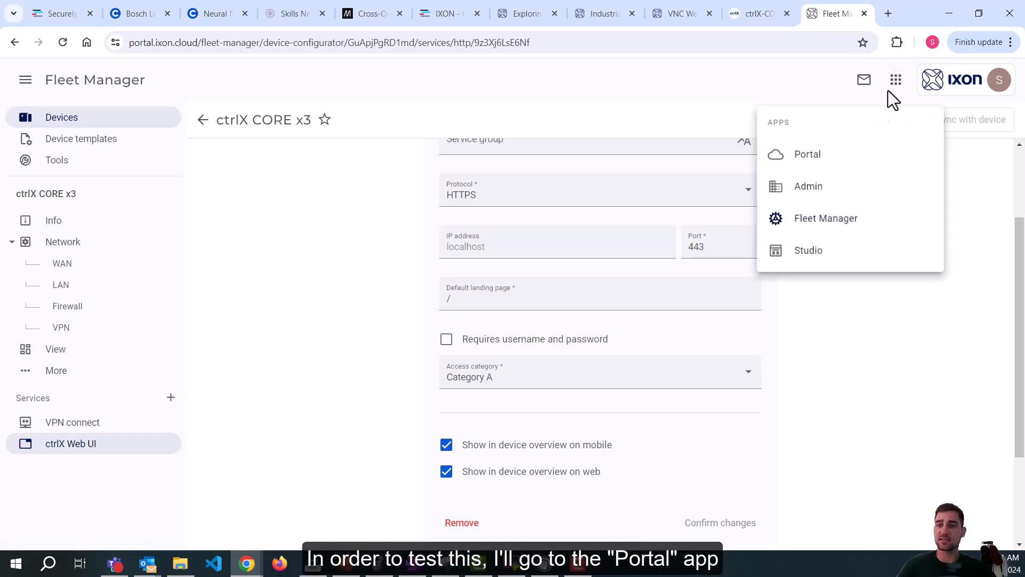
left_click(828, 175)
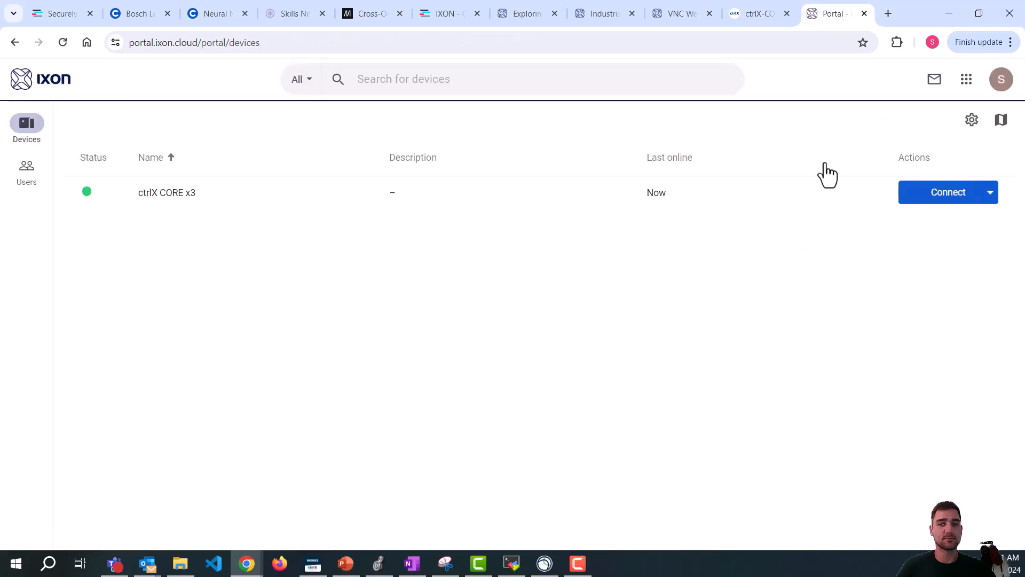
left_click(176, 197)
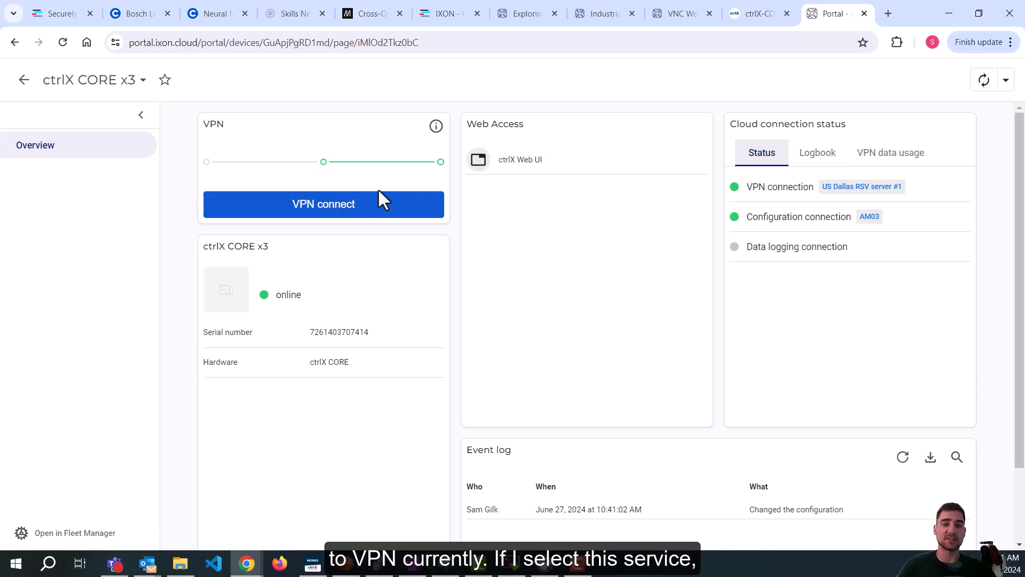
left_click(547, 170)
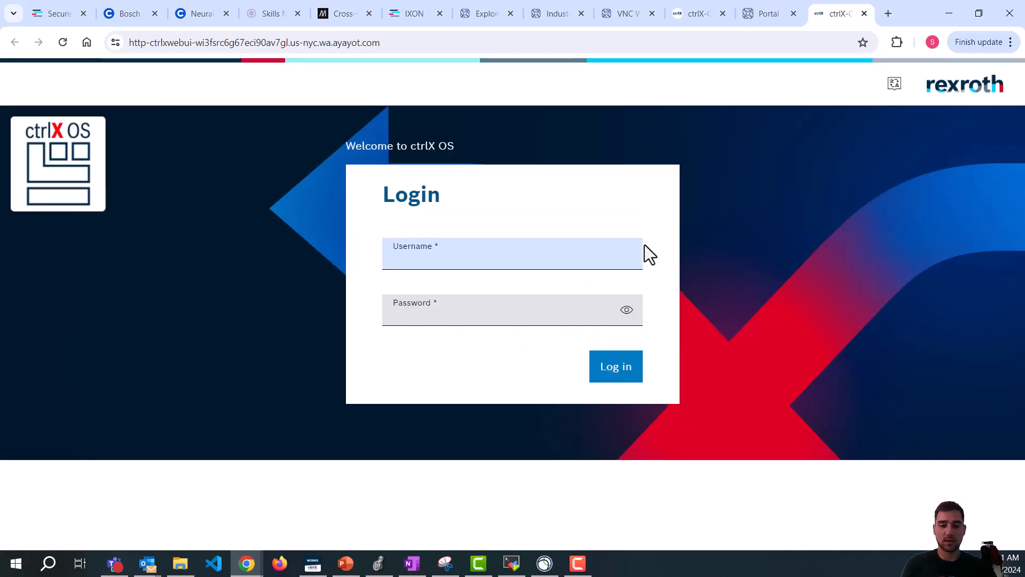
Log in to the remote ctrlX OS with the device username and password.
type("boschrexroth")
key("Tab")
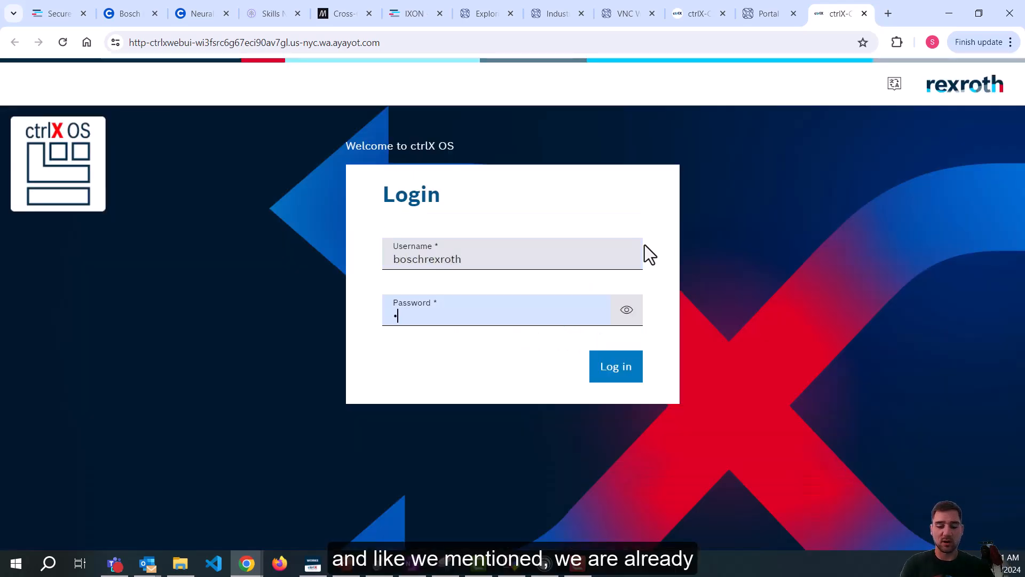
type("••••••••••••")
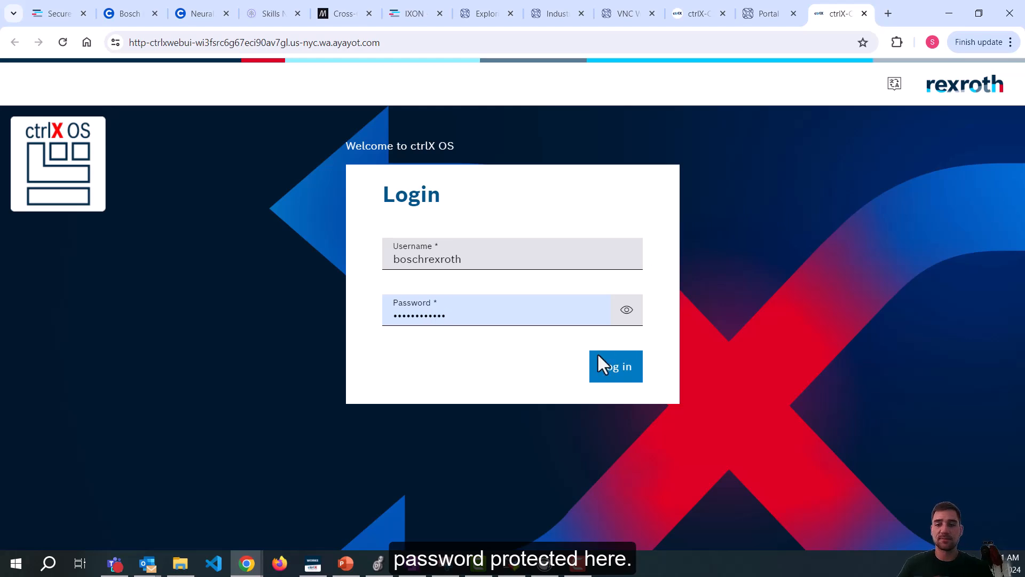
left_click(603, 374)
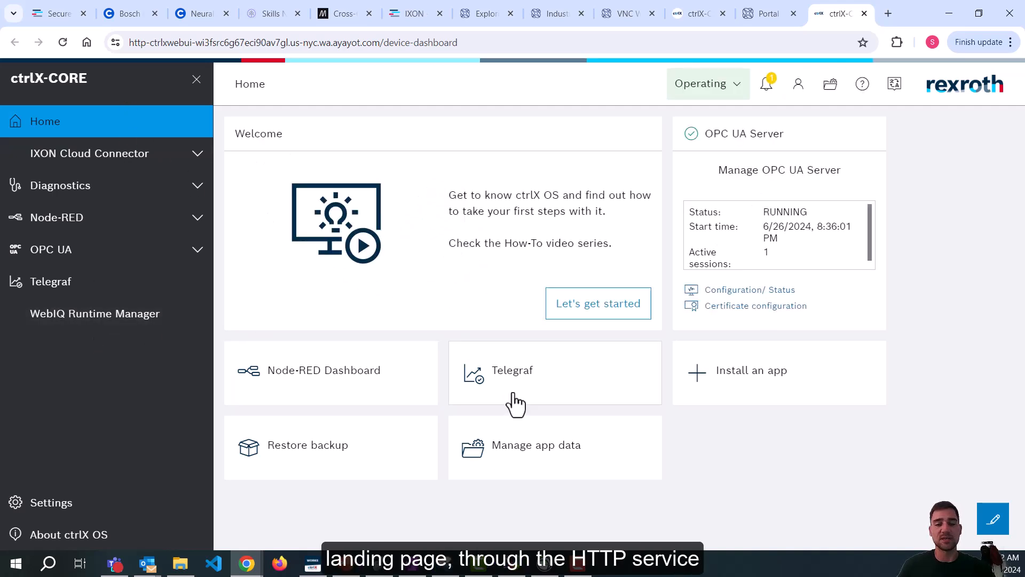
Compare the remote Home dashboard with the local 192.168.1.100 dashboard.
left_click(679, 15)
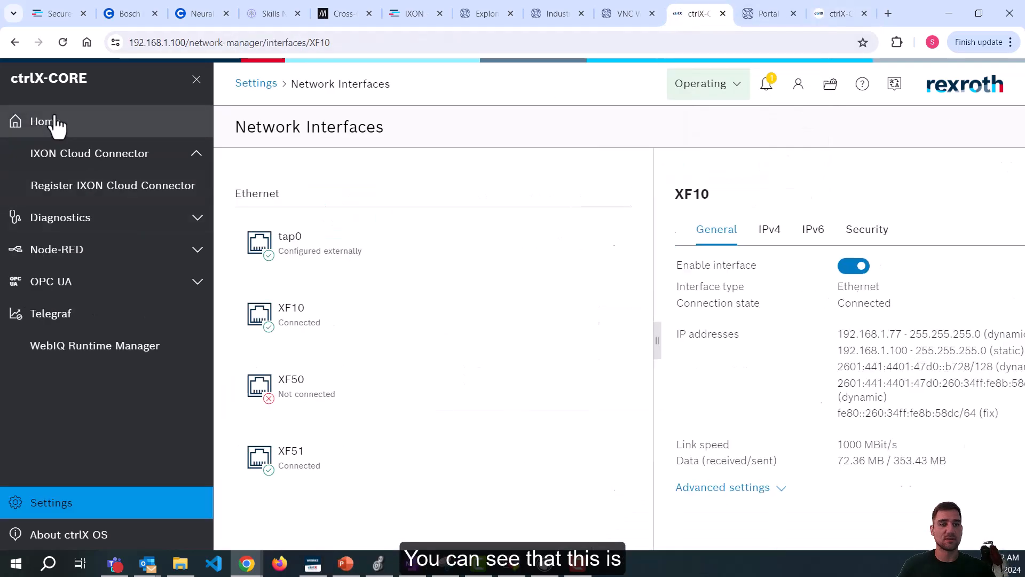
left_click(56, 125)
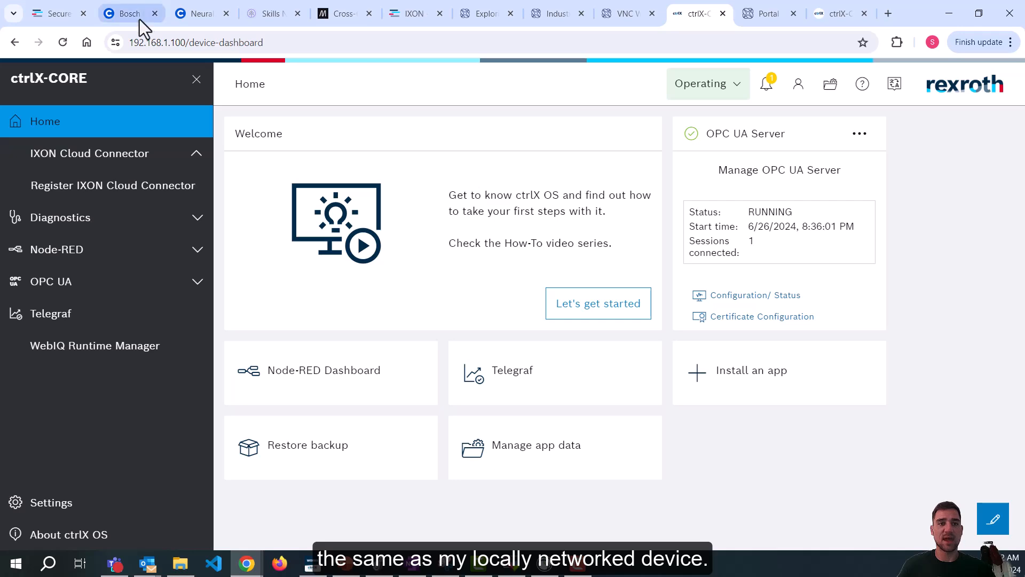
left_click(142, 42)
left_click(286, 43)
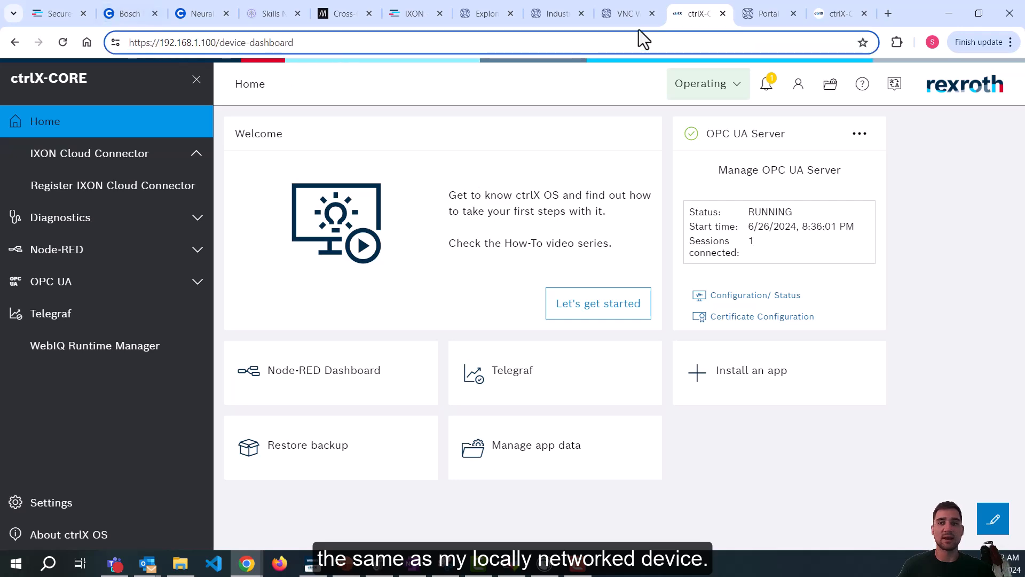
left_click(829, 16)
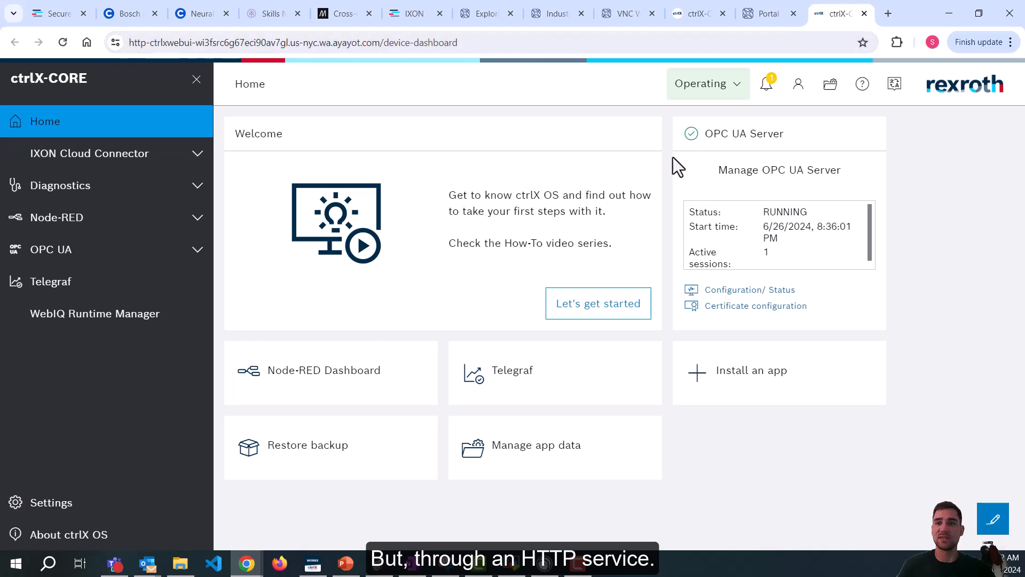
left_click(698, 16)
Return to the Portal device page, then hide the browser to reveal the architecture slide.
left_click(755, 16)
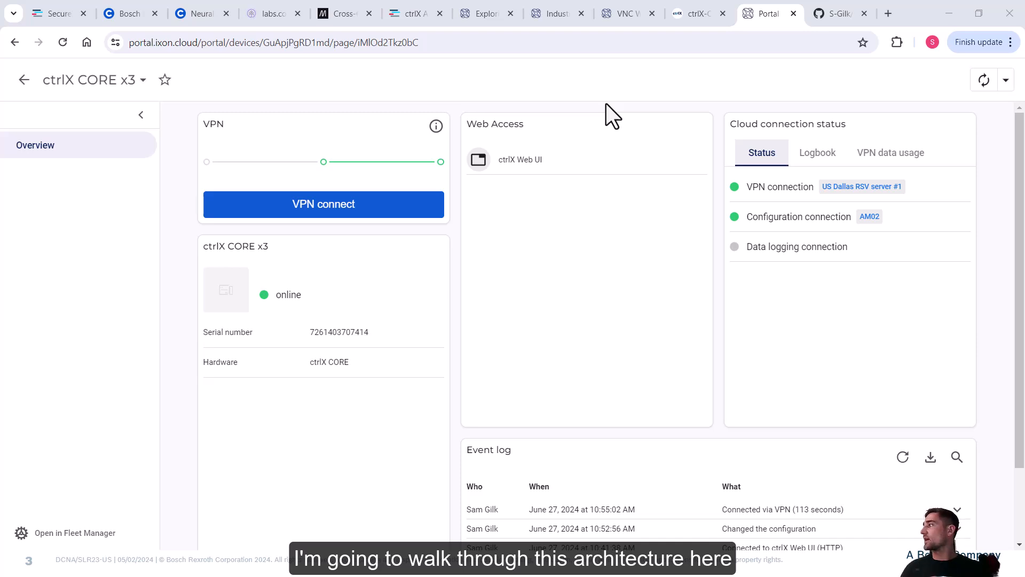
key("alt+Tab")
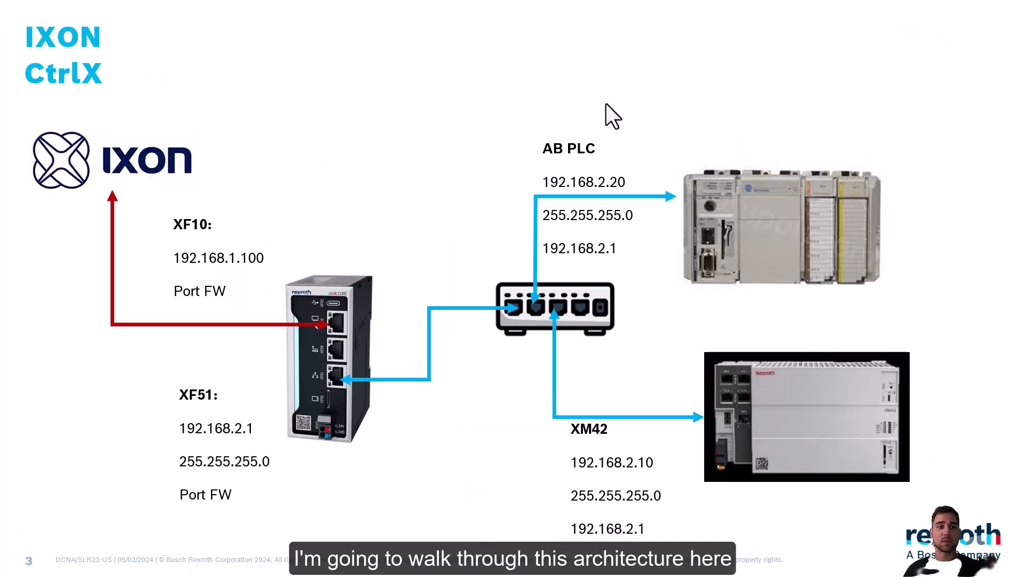
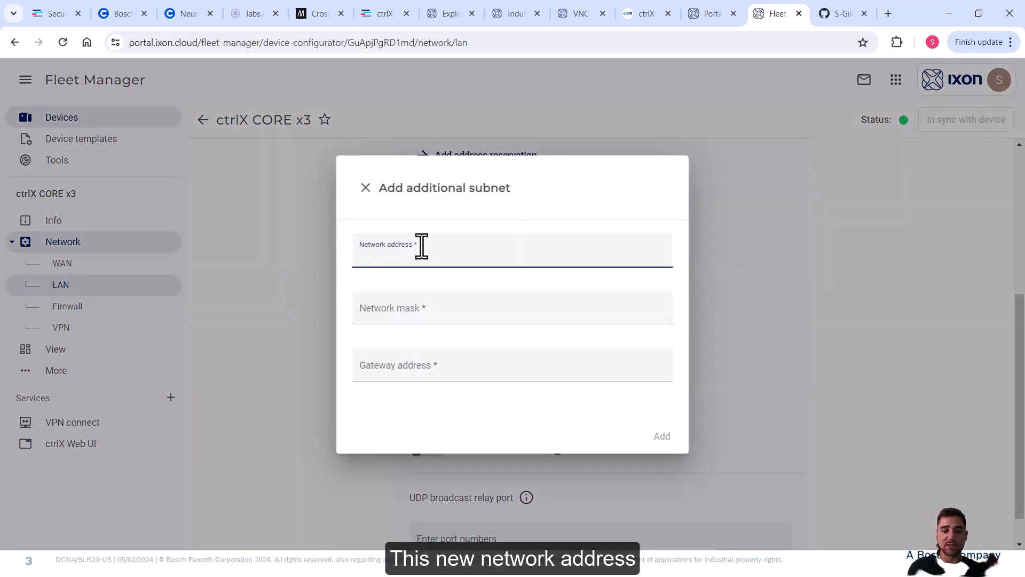
Add LAN subnet 192.168.2.0 with mask 255.255.255.0 and gateway 192.168.1.100 for ctrlX CORE x3.
type("192.168.1.")
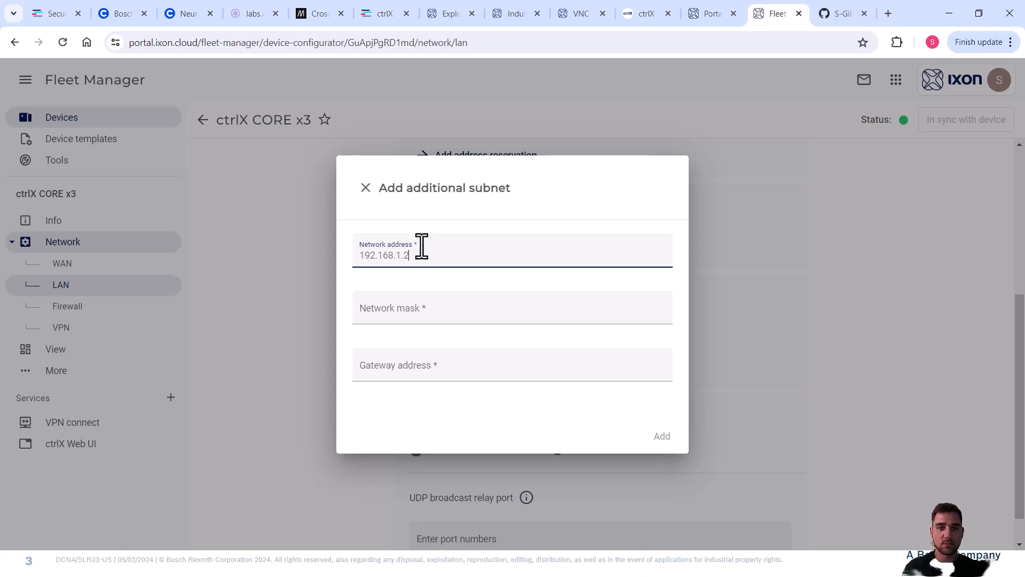
type("2.0")
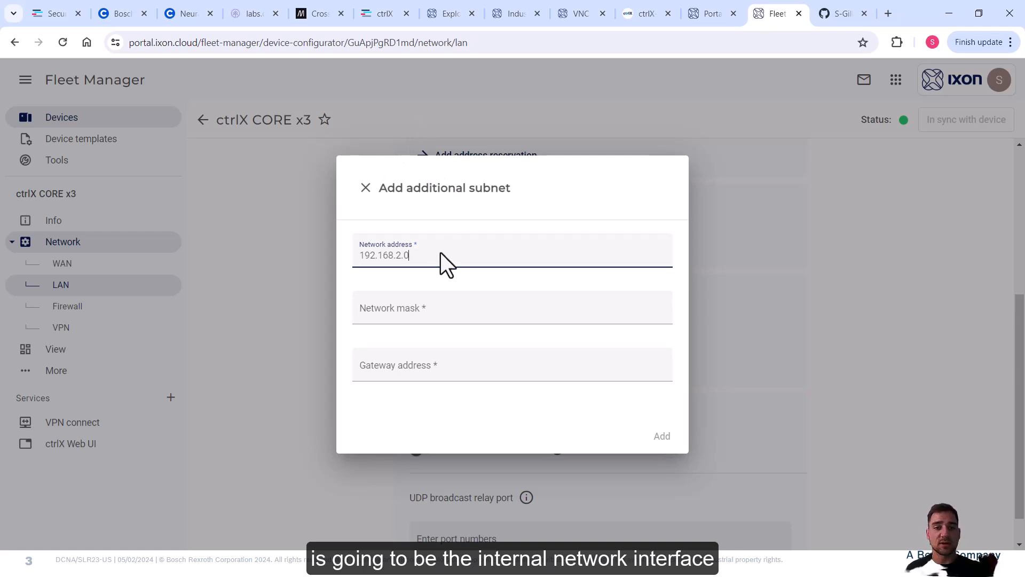
left_click(404, 312)
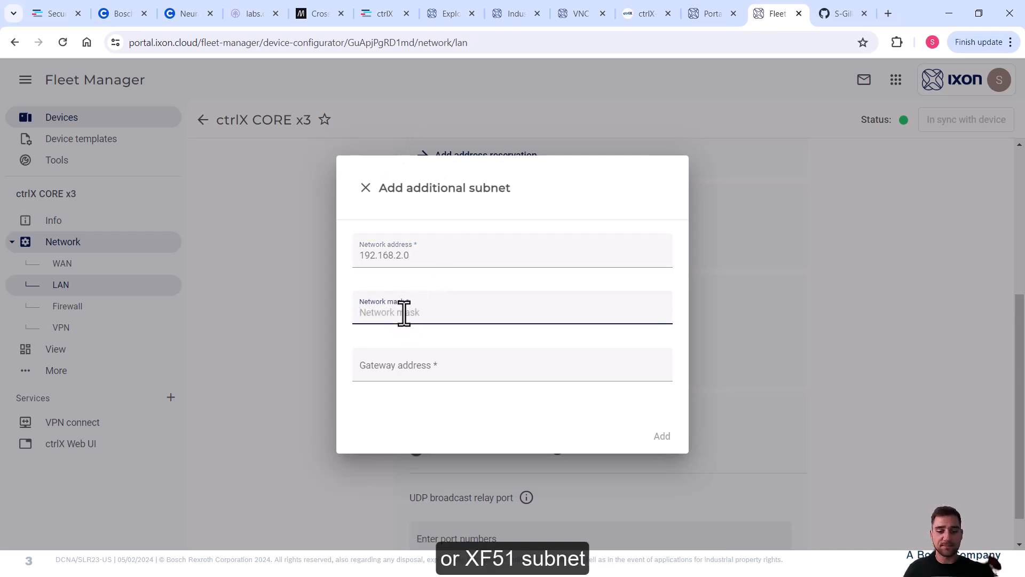
type("255.255.255.0")
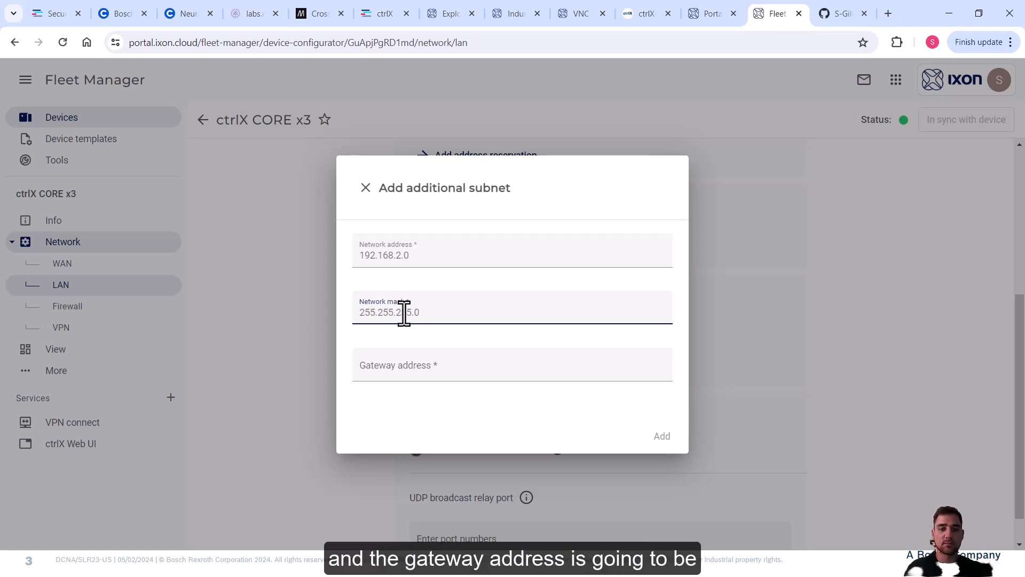
key("Tab")
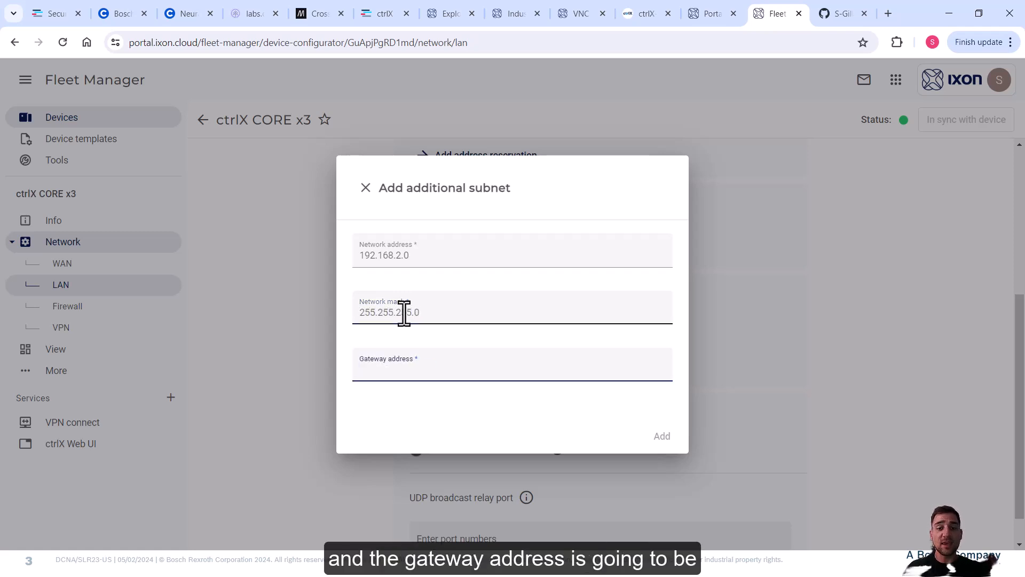
type("192.168")
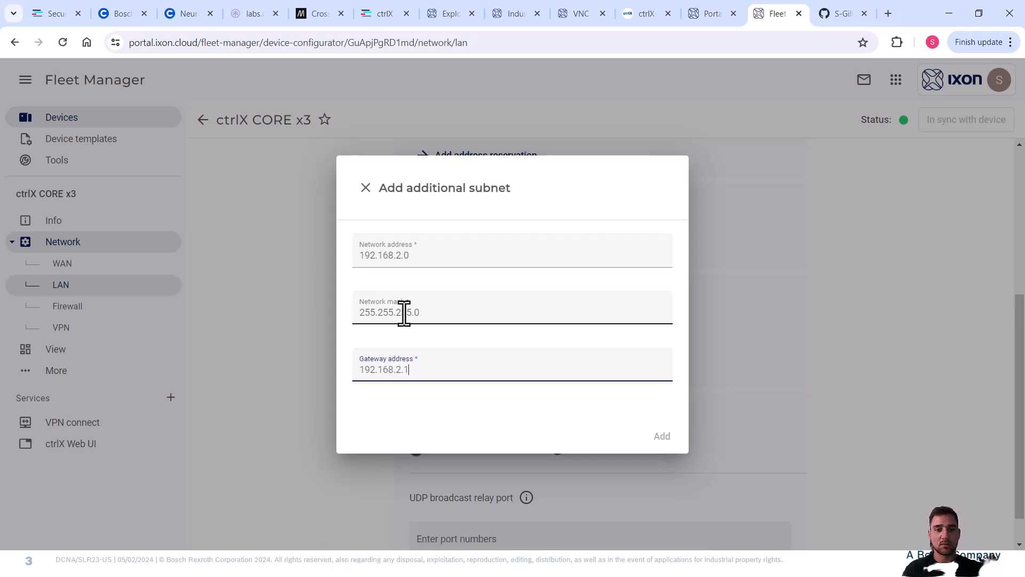
type(".1.100")
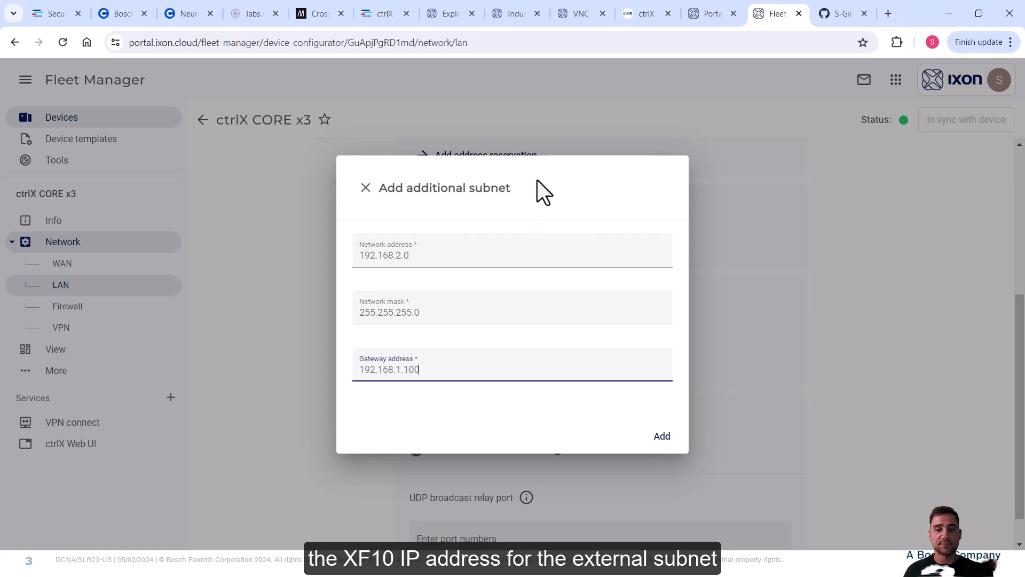
left_click(663, 437)
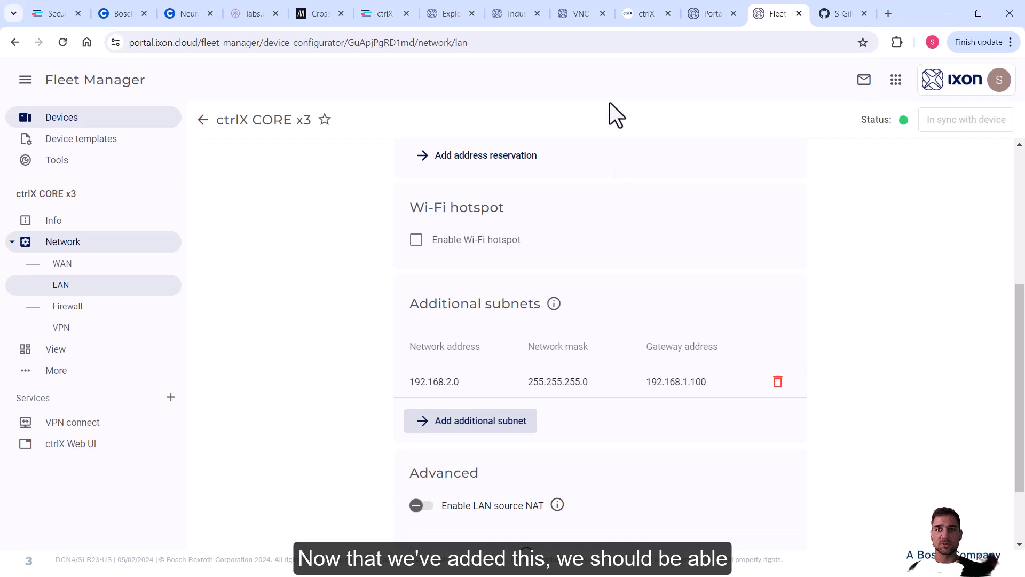
Check that ctrlX interface XF51 has address 192.168.2.1 and IP forwarding enabled under Advanced settings.
left_click(639, 20)
left_click(106, 505)
scroll(479, 361, "down", 3)
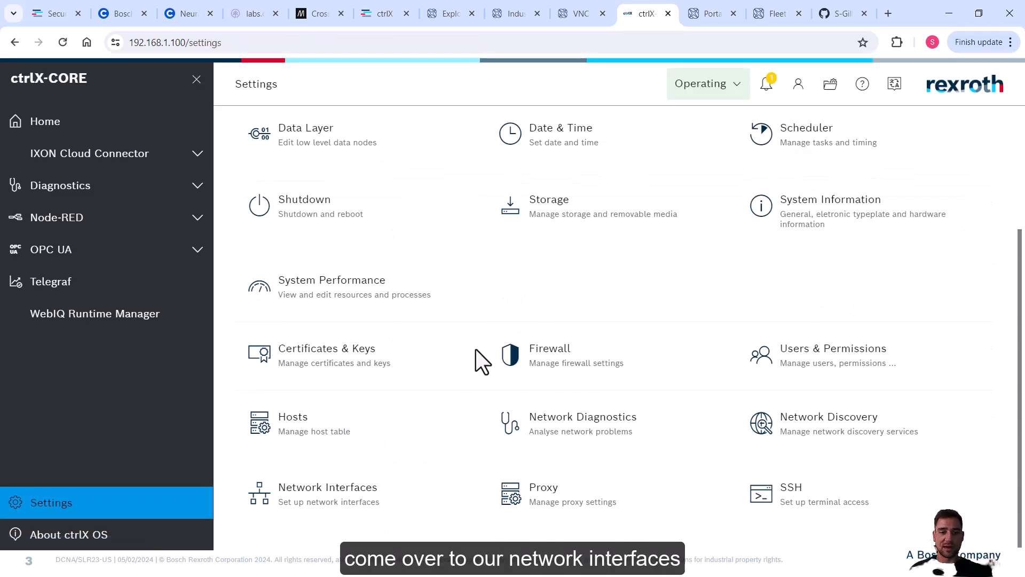
left_click(339, 497)
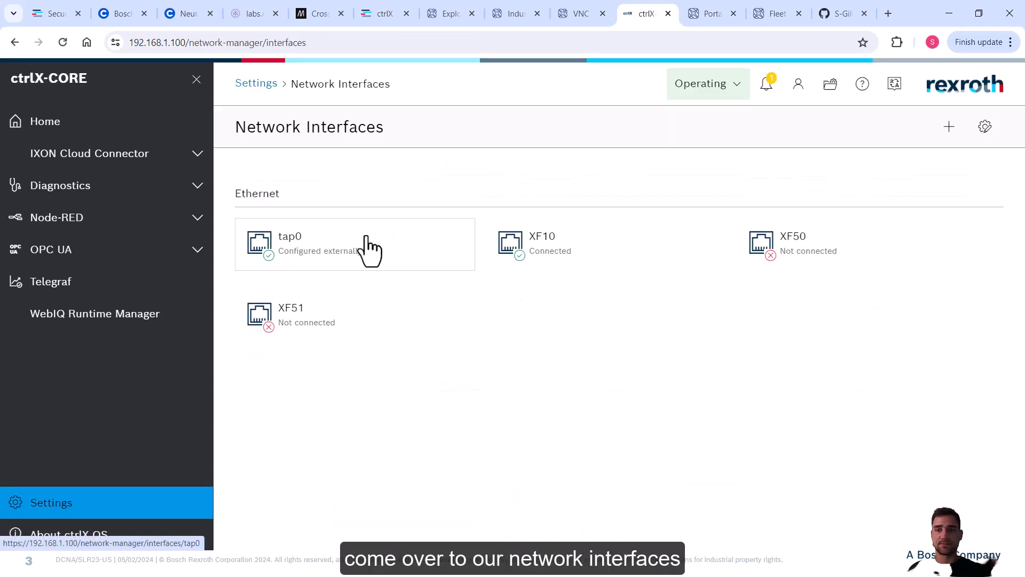
left_click(340, 320)
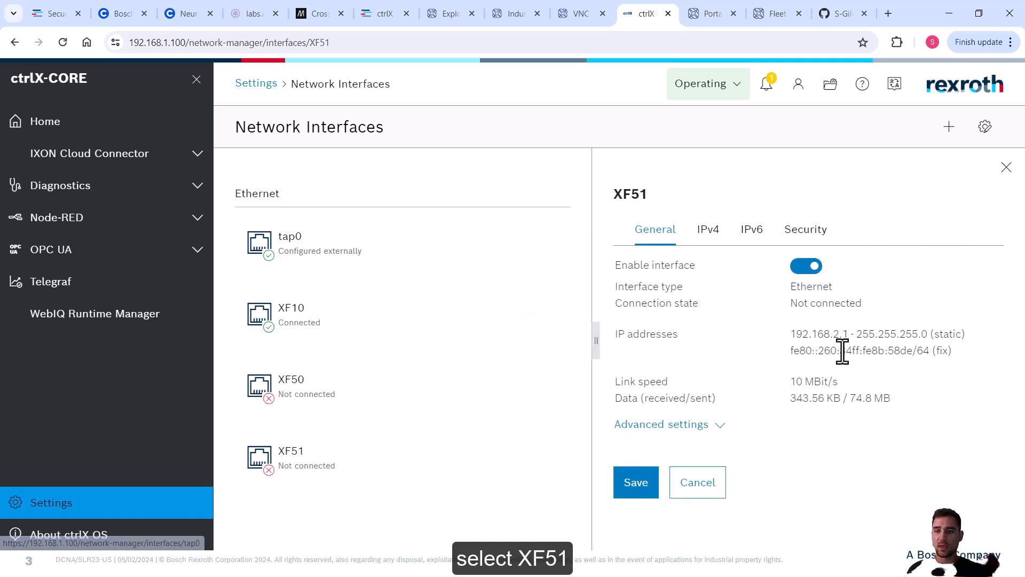
left_click_drag(848, 334, 790, 333)
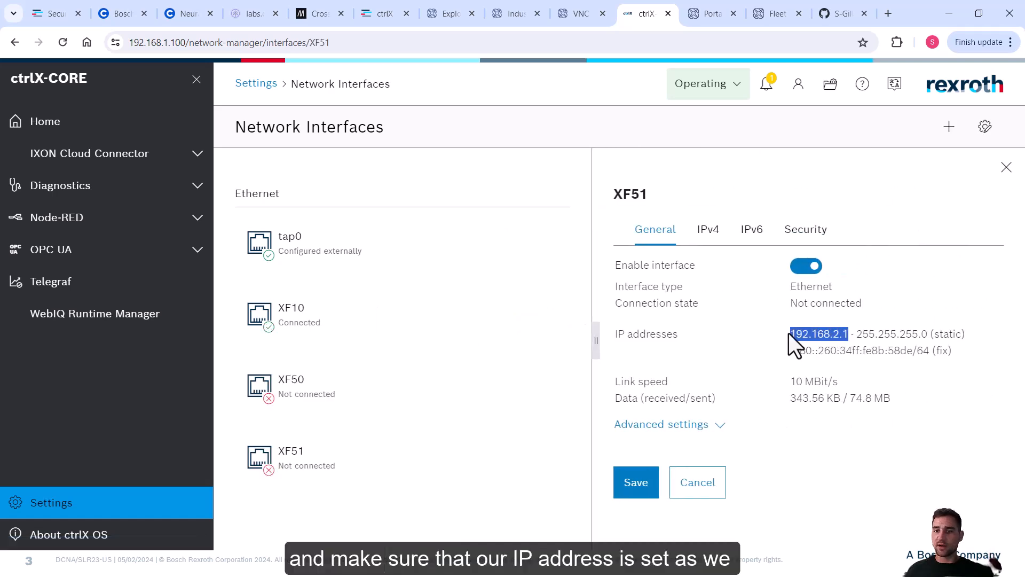
left_click(857, 354)
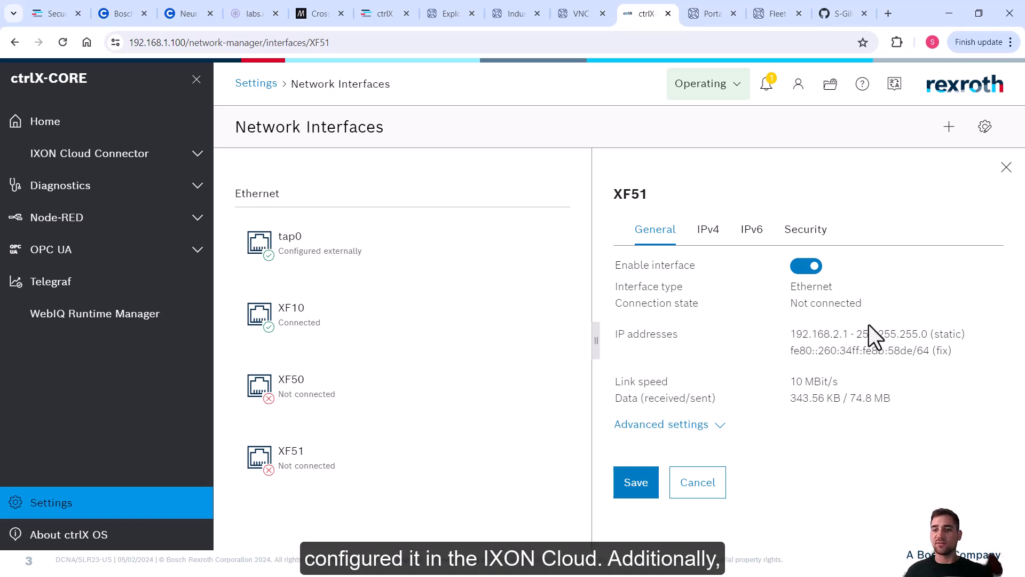
left_click(710, 424)
scroll(737, 328, "down", 3)
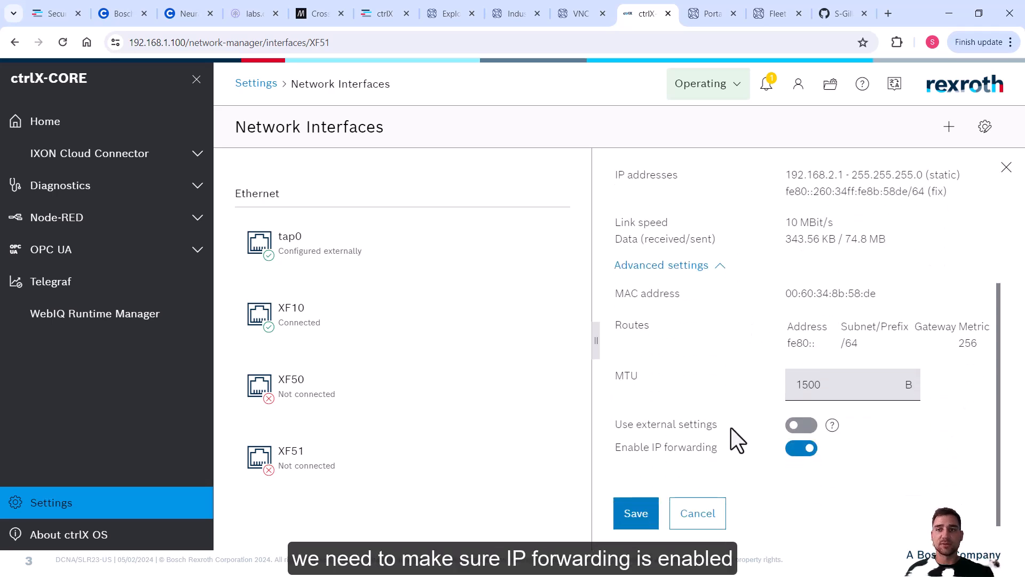
left_click(703, 1)
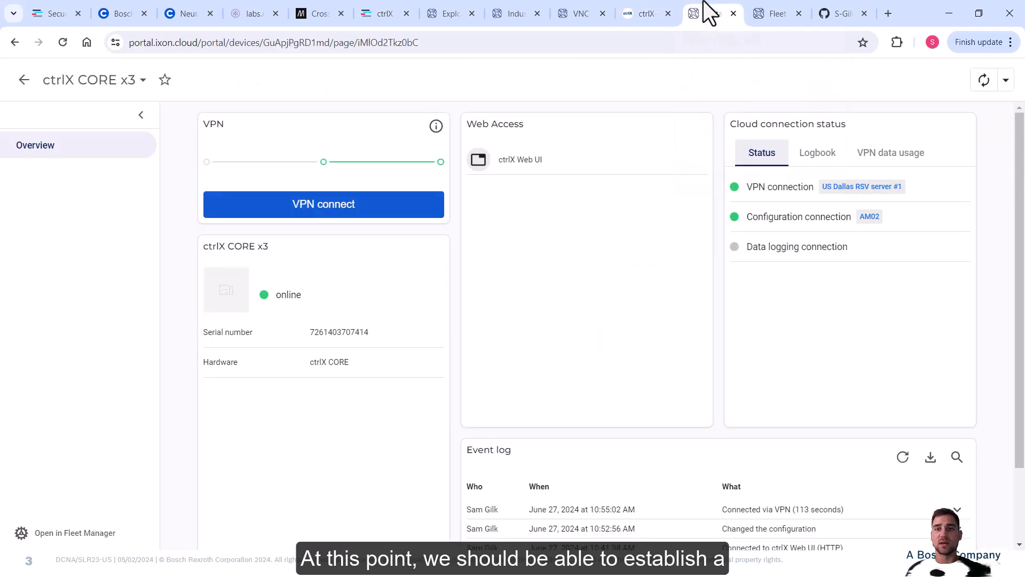
Go to the IXON Portal app's devices list.
left_click(663, 1)
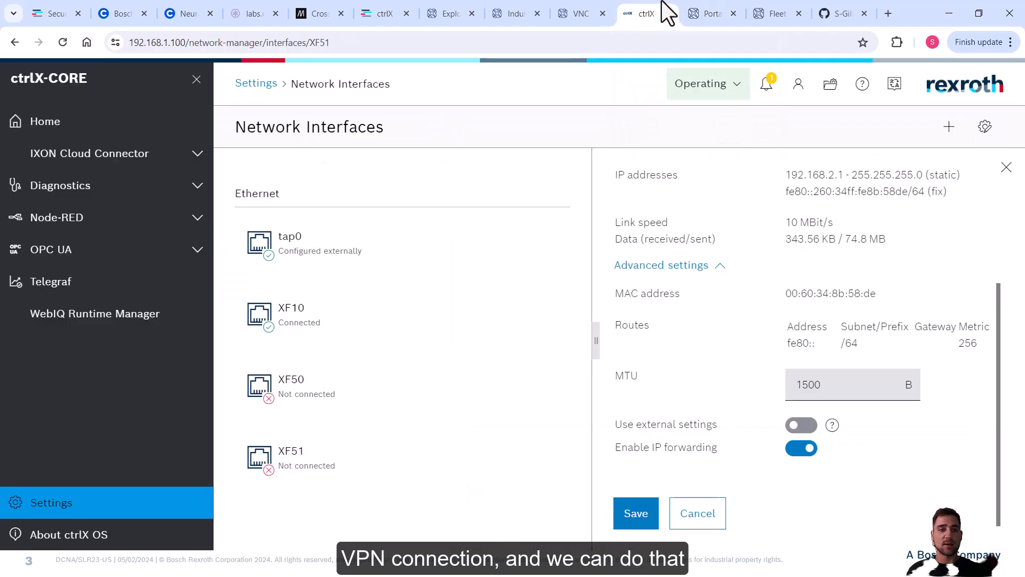
left_click(691, 1)
left_click(778, 13)
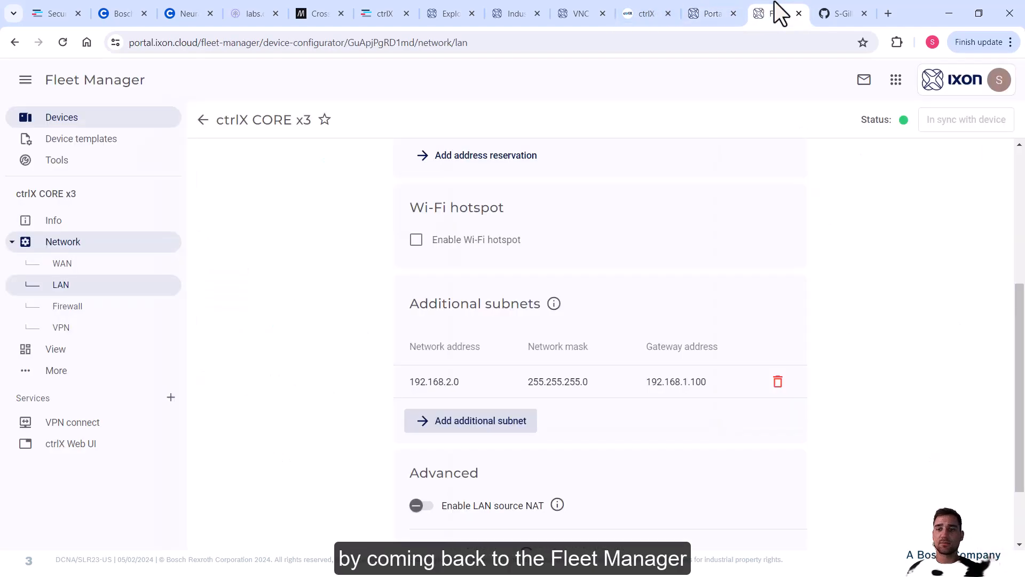
left_click(200, 120)
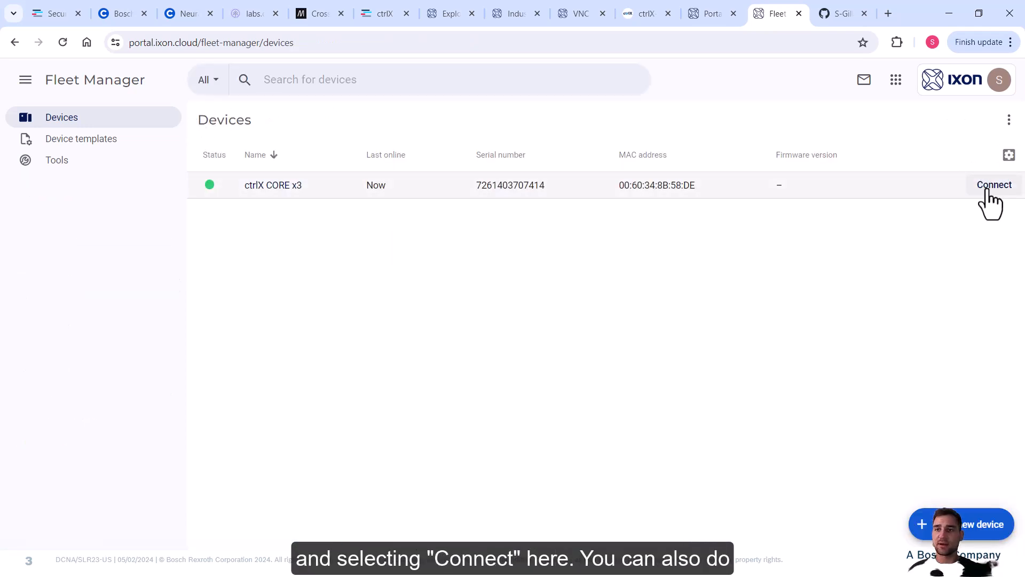
left_click(714, 12)
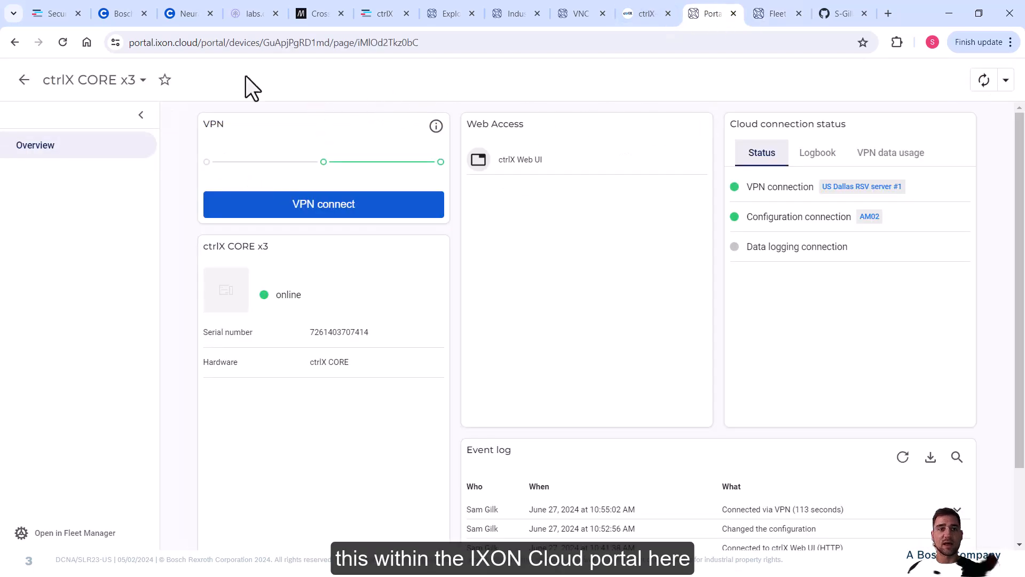
left_click(23, 87)
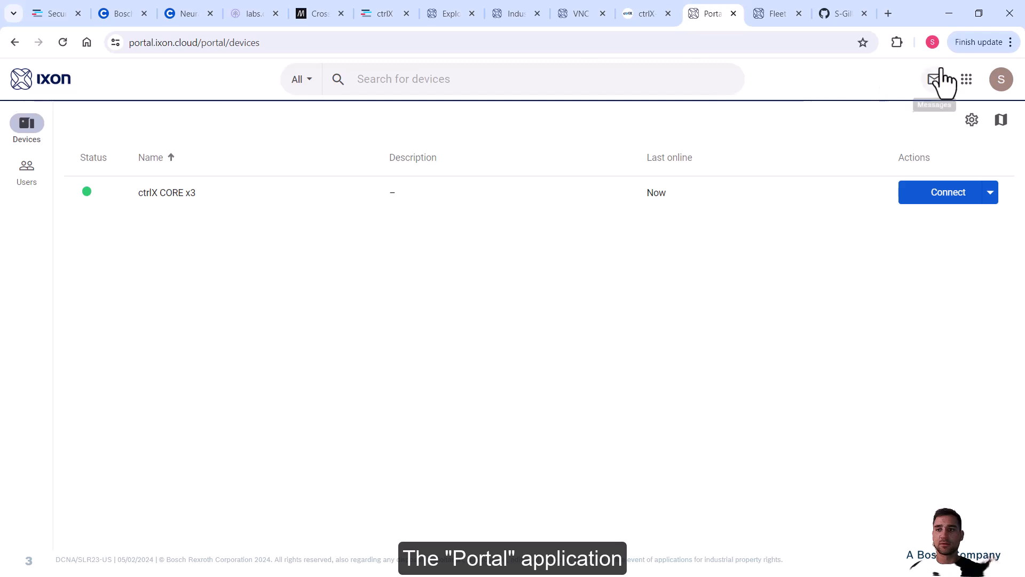
left_click(966, 80)
left_click(881, 155)
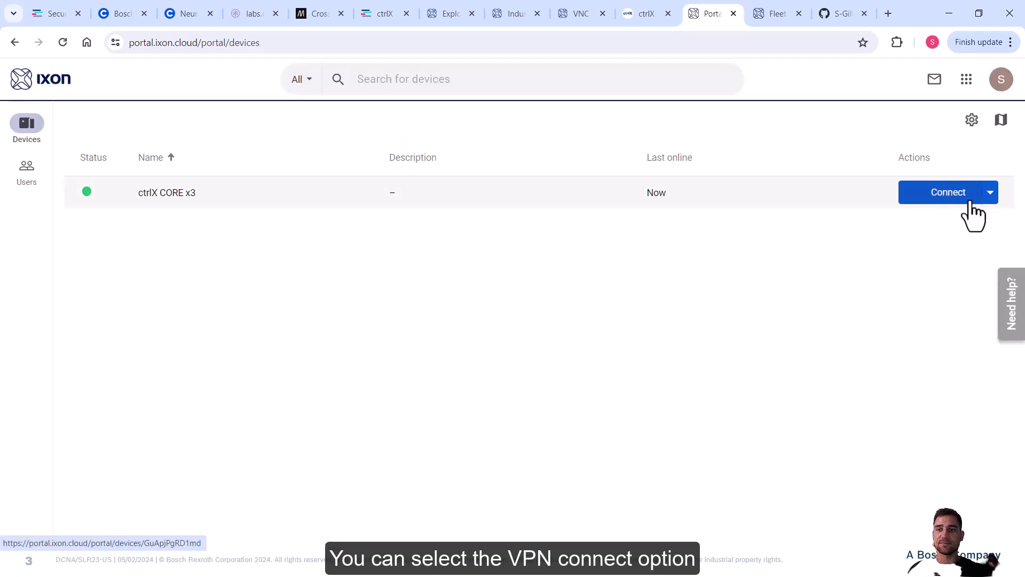
Start a VPN connection to ctrlX CORE x3, then open its device page once Connected.
left_click(991, 192)
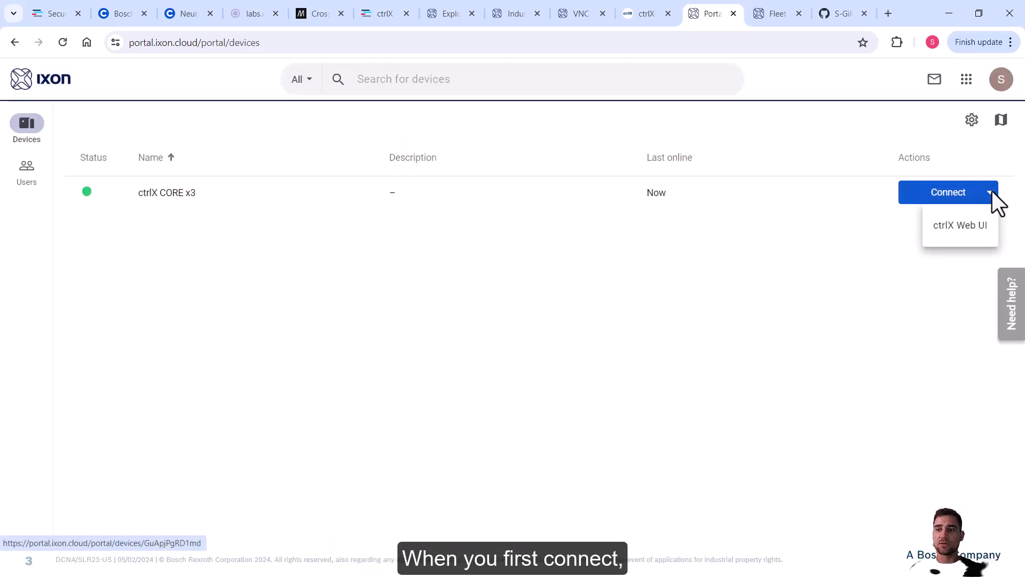
left_click(867, 245)
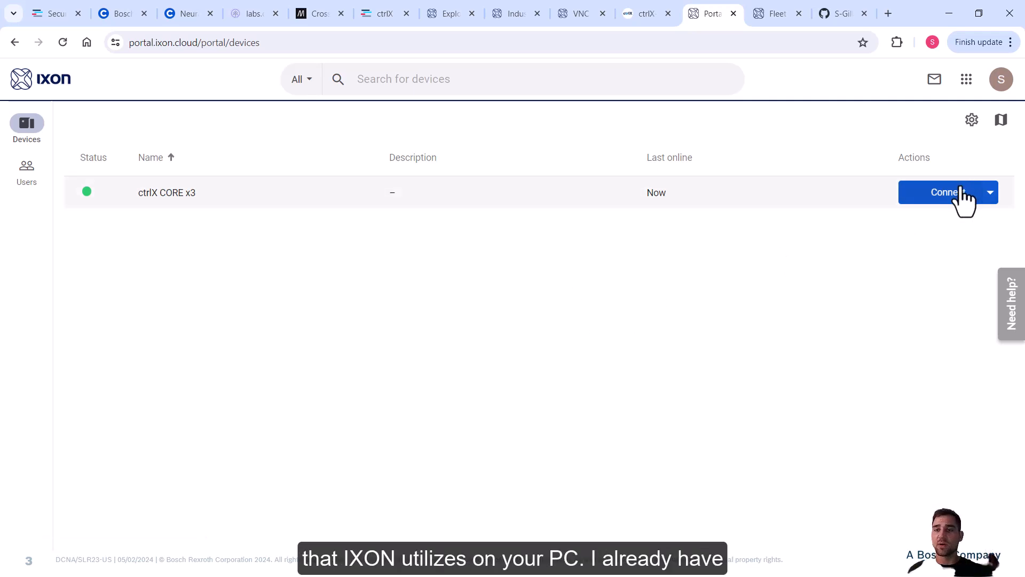
left_click(950, 195)
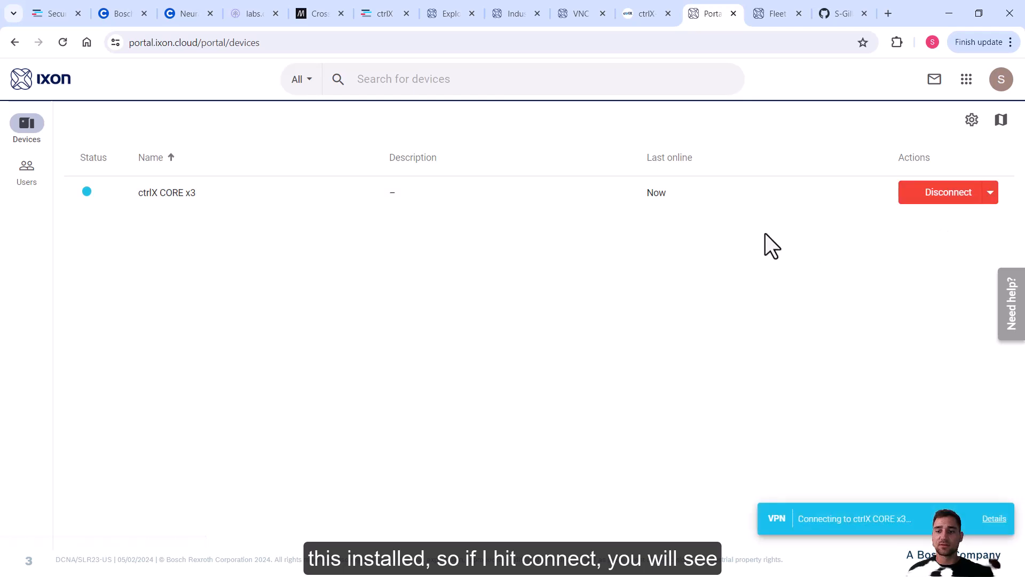
left_click(994, 519)
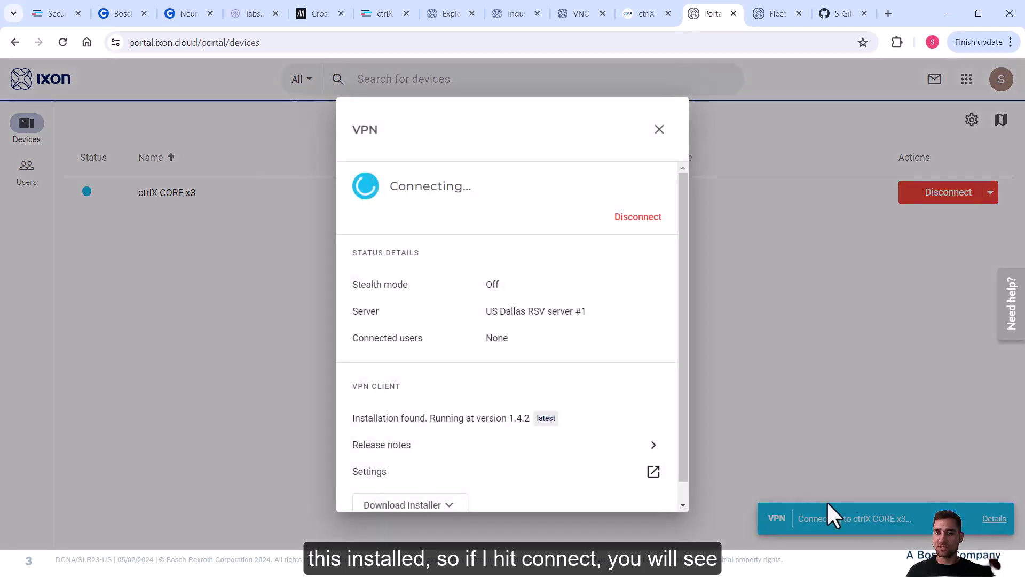
scroll(681, 251, "down", 1)
scroll(689, 273, "up", 1)
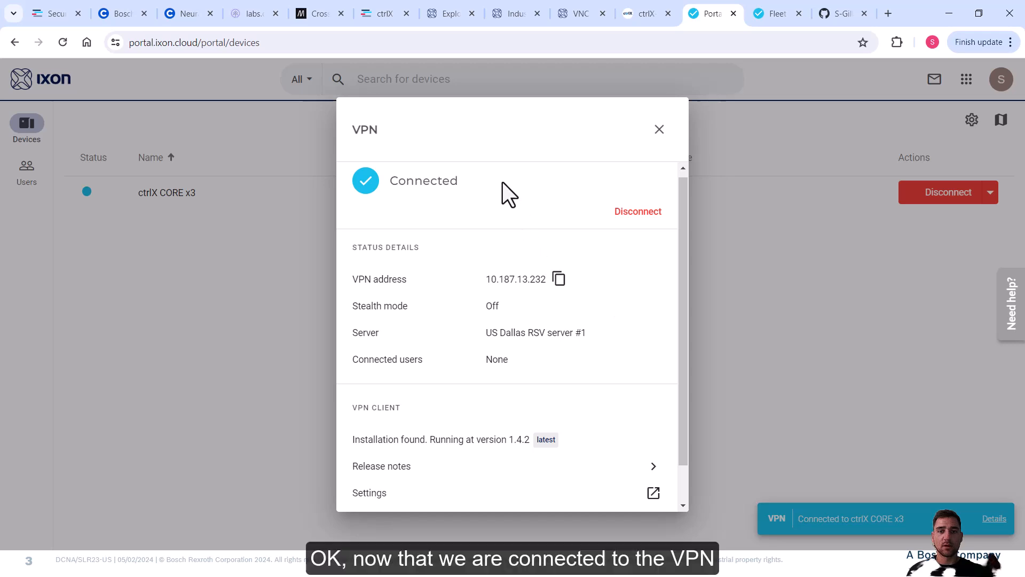
left_click(659, 129)
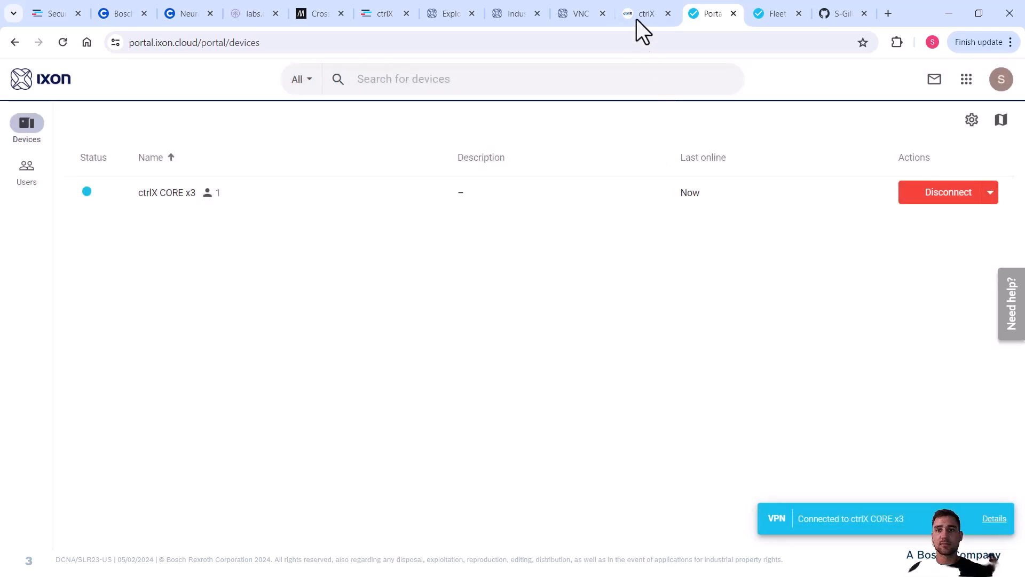
left_click(167, 206)
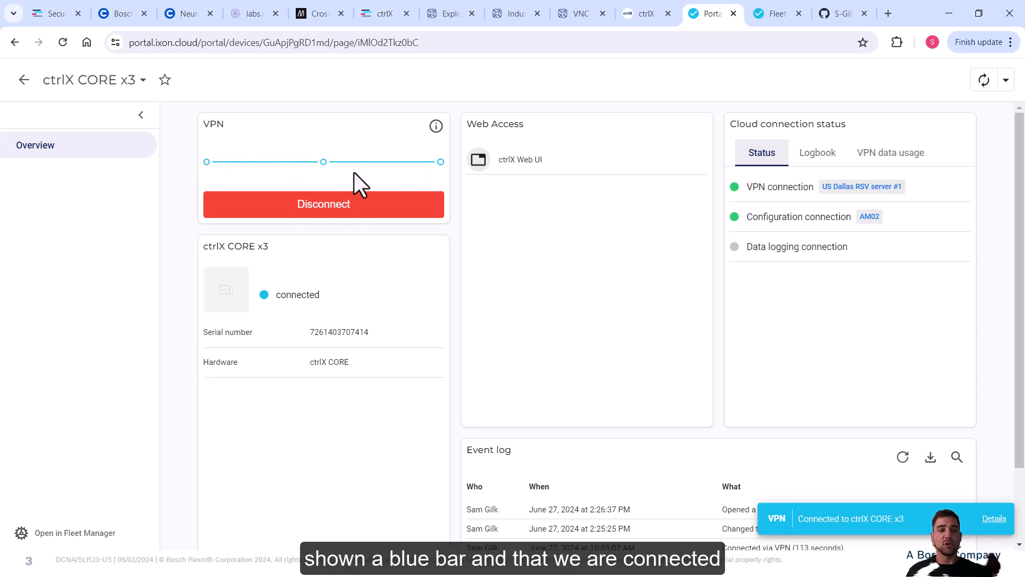
left_click(368, 293)
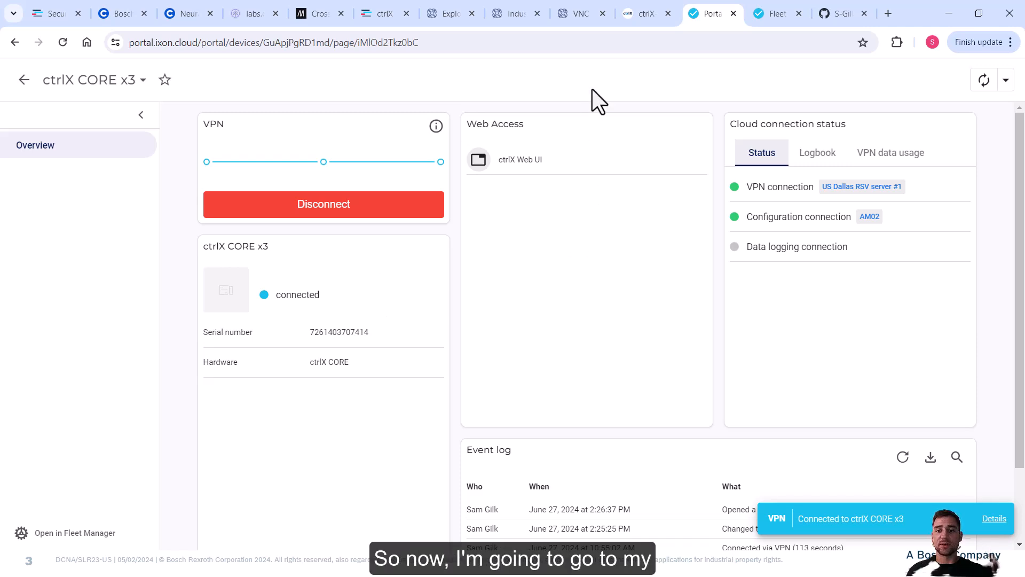
Change the 5069-L320ER's Internet Protocol settings to IP 192.168.2.20 and gateway 192.168.2.1.
key("alt+Tab")
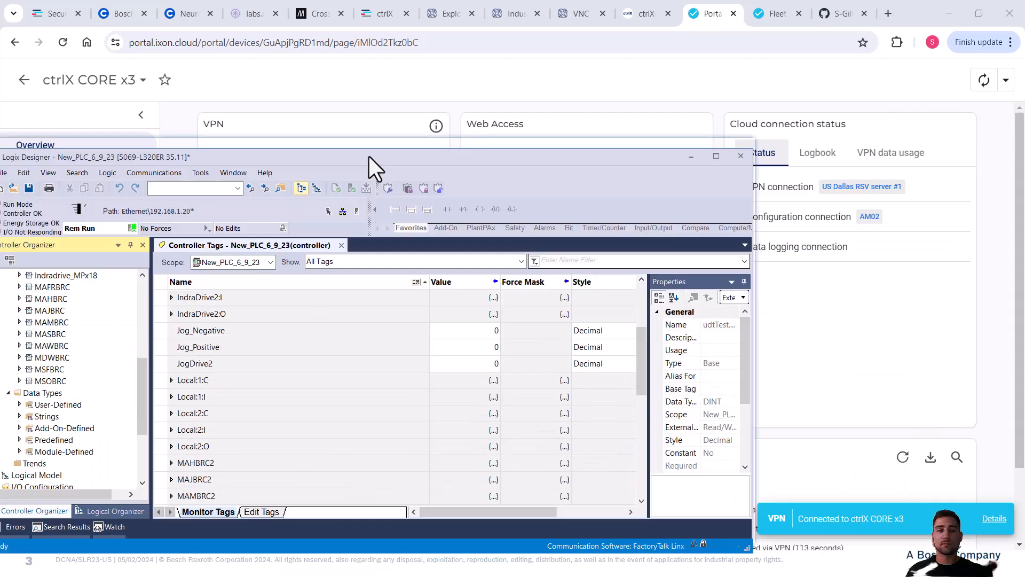
left_click_drag(369, 156, 383, 1)
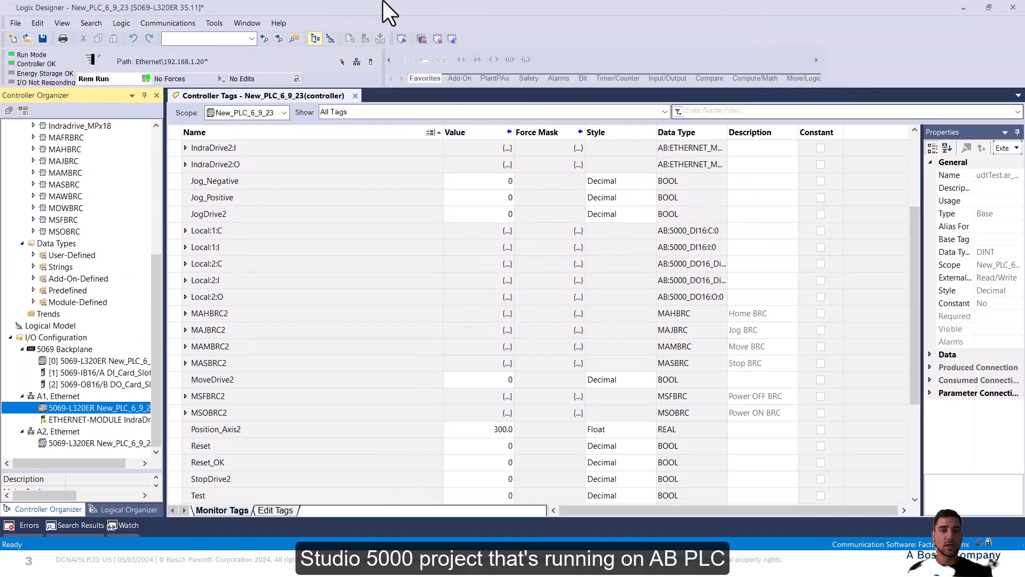
scroll(157, 298, "up", 1)
mouse_move(161, 308)
left_mouse_down()
mouse_move(149, 167)
mouse_move(156, 295)
left_mouse_up()
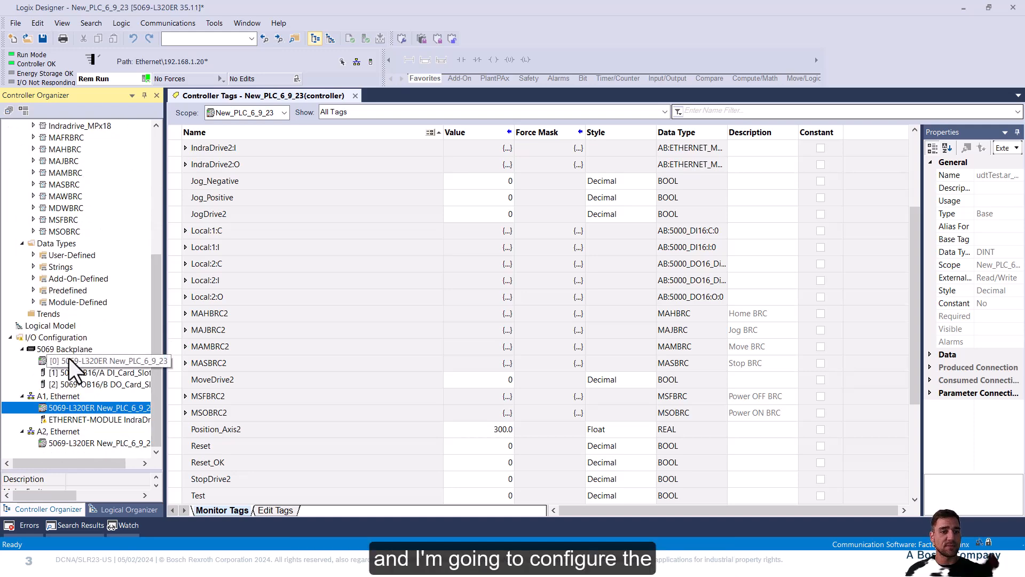
double_click(97, 408)
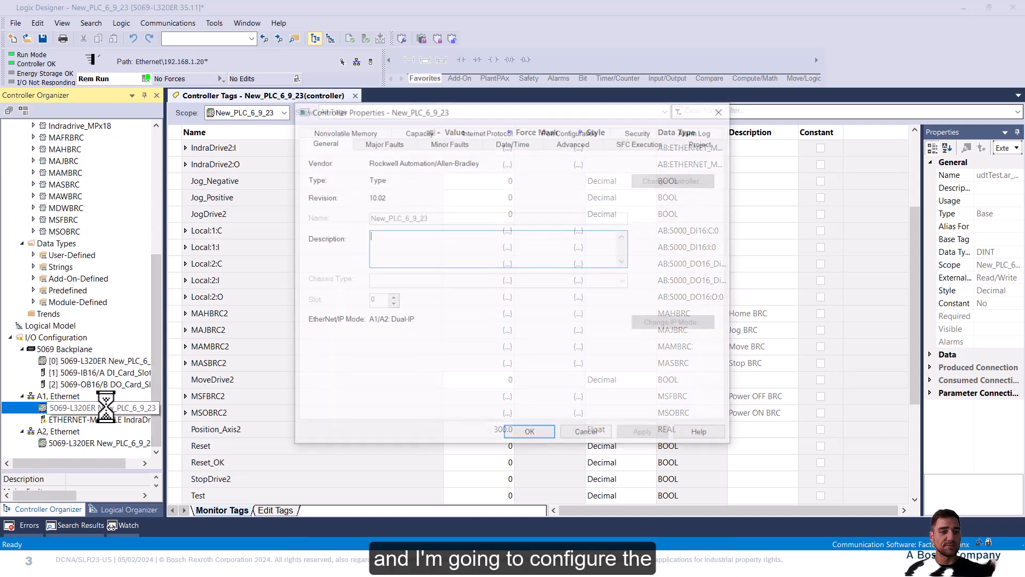
left_click(520, 132)
double_click(437, 239)
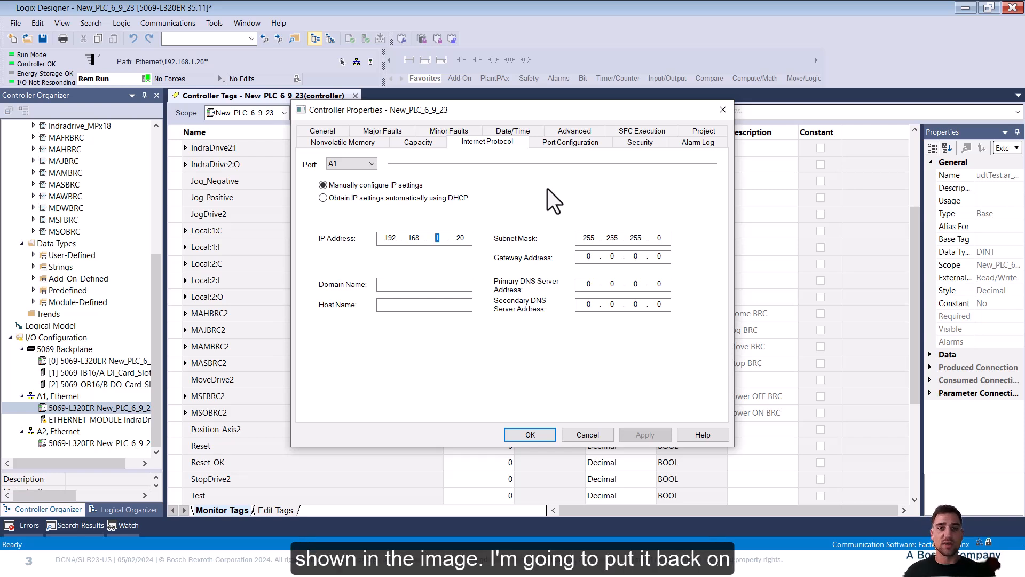
type("2")
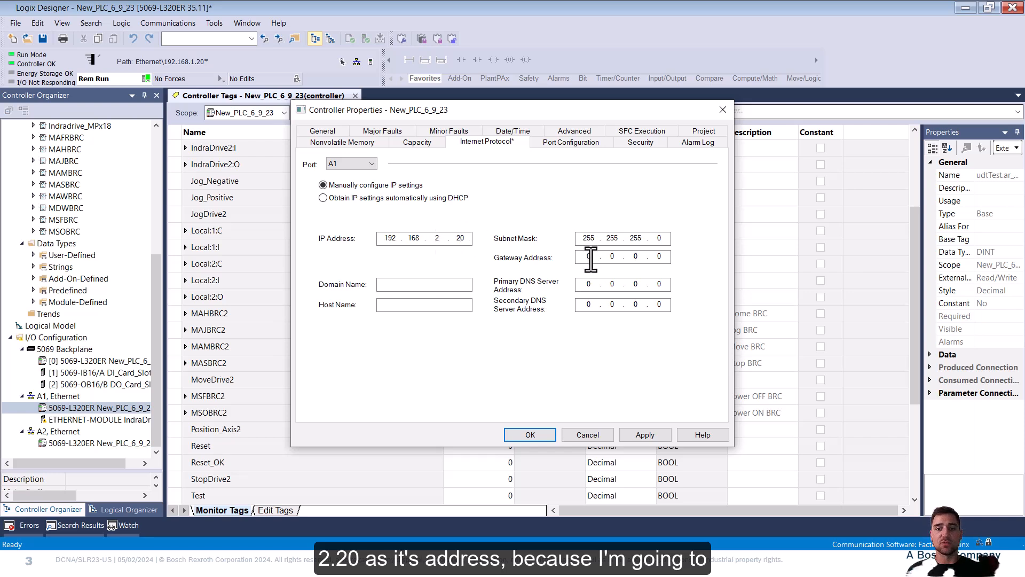
double_click(589, 257)
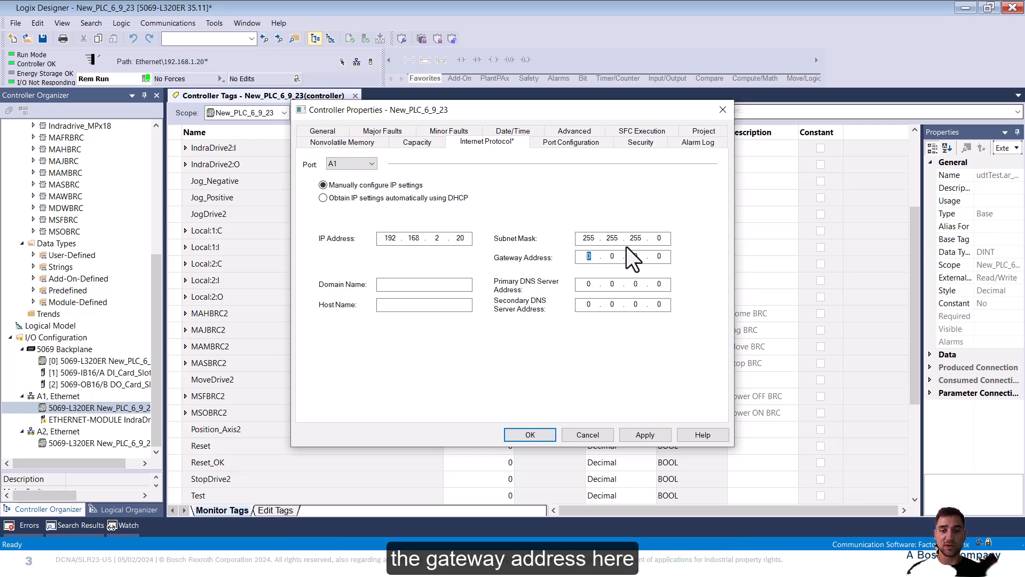
type("192.")
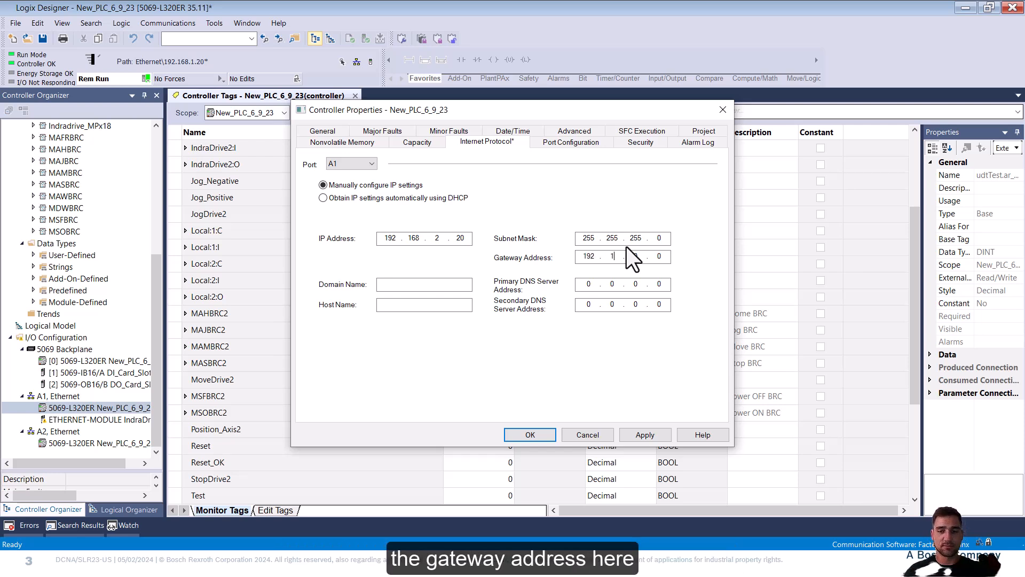
type("1")
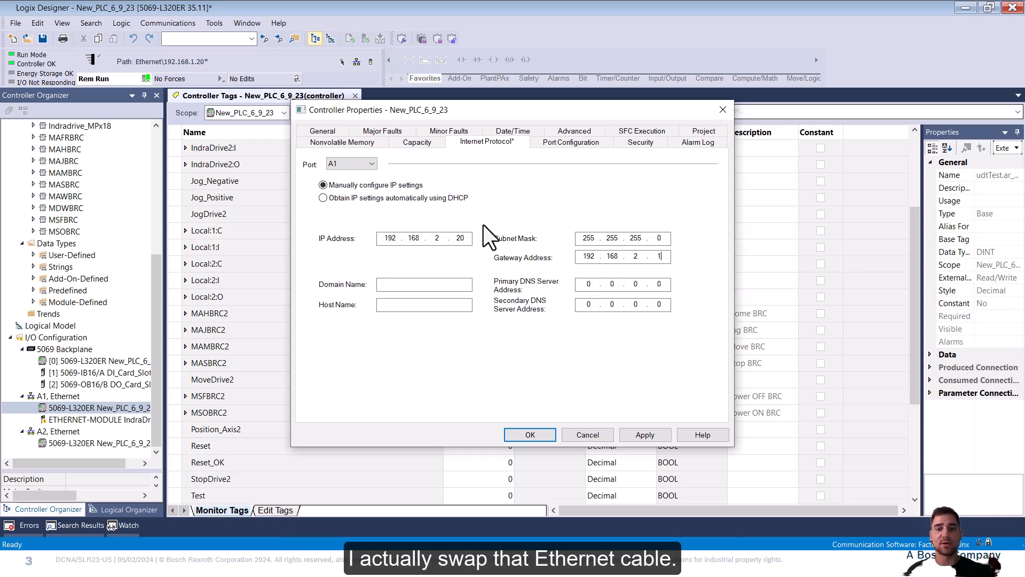
left_click(531, 435)
Confirm the IP change and select 192.168.2.20 under AB_ETHIP-1 in Who Active to go online.
left_click(562, 331)
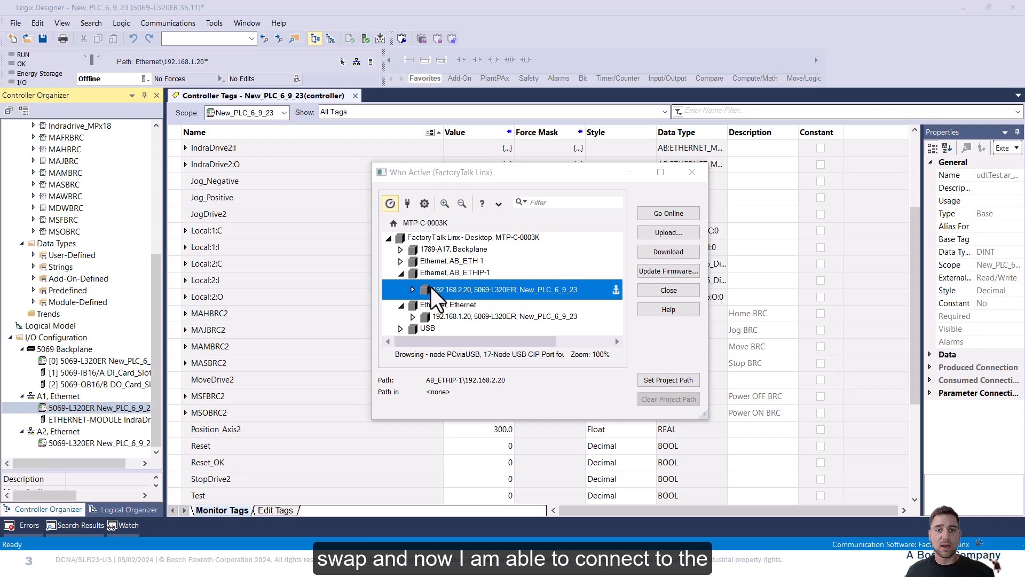
left_click(675, 214)
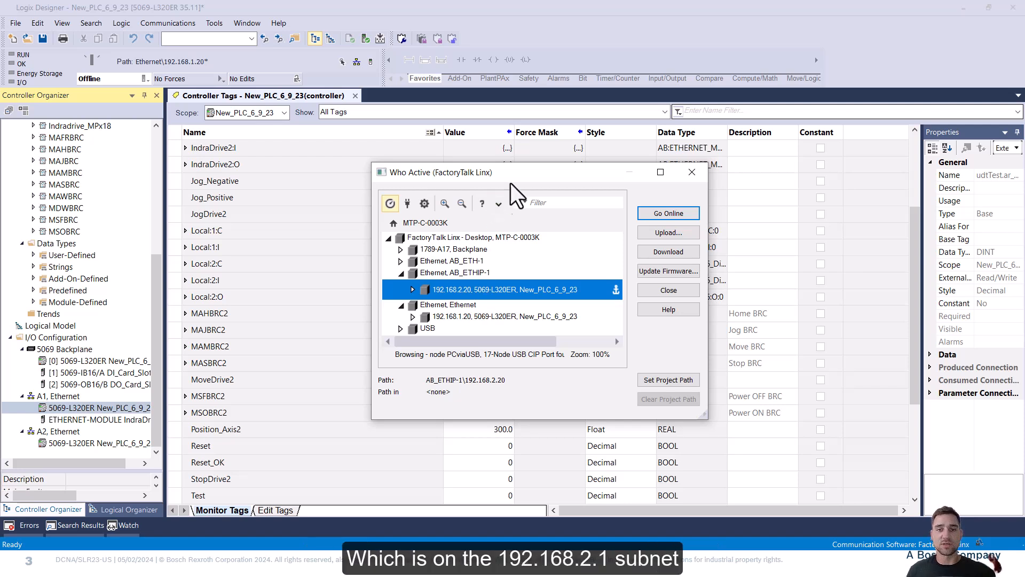
left_click(671, 213)
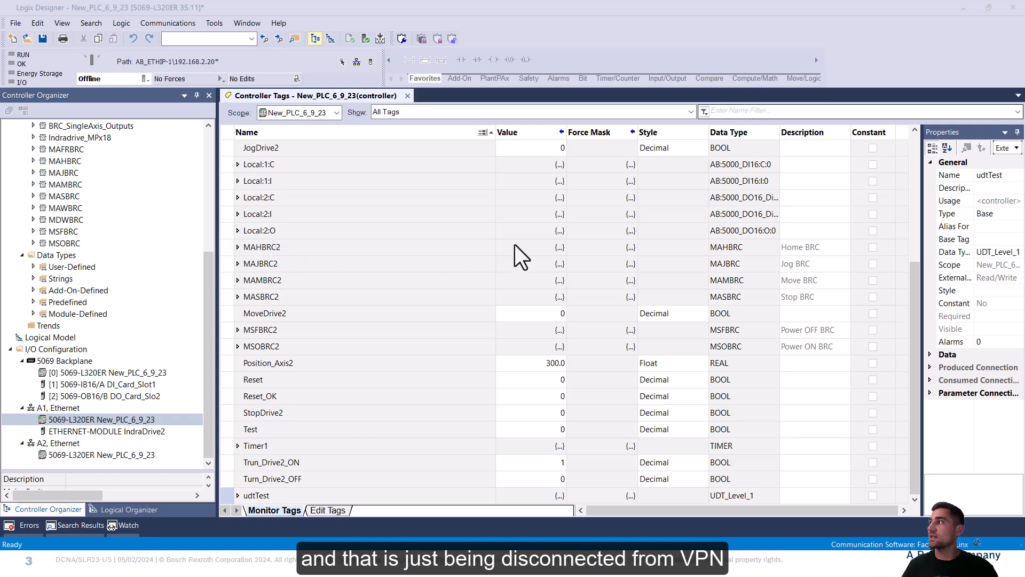
Attempt Go Online with the controller and dismiss the resulting communications timeout error.
key("alt+Tab")
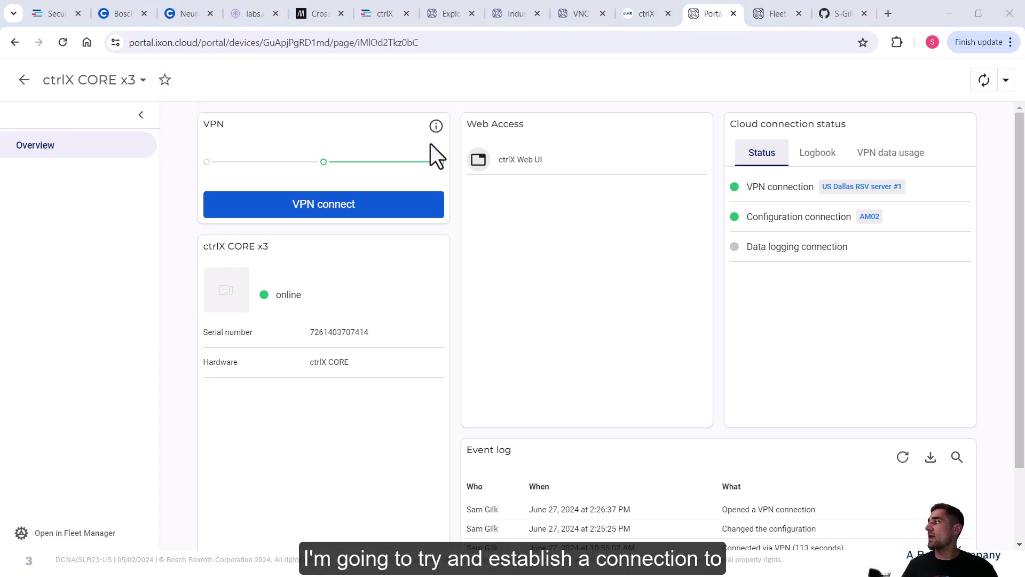
key("alt+Tab")
left_click(143, 78)
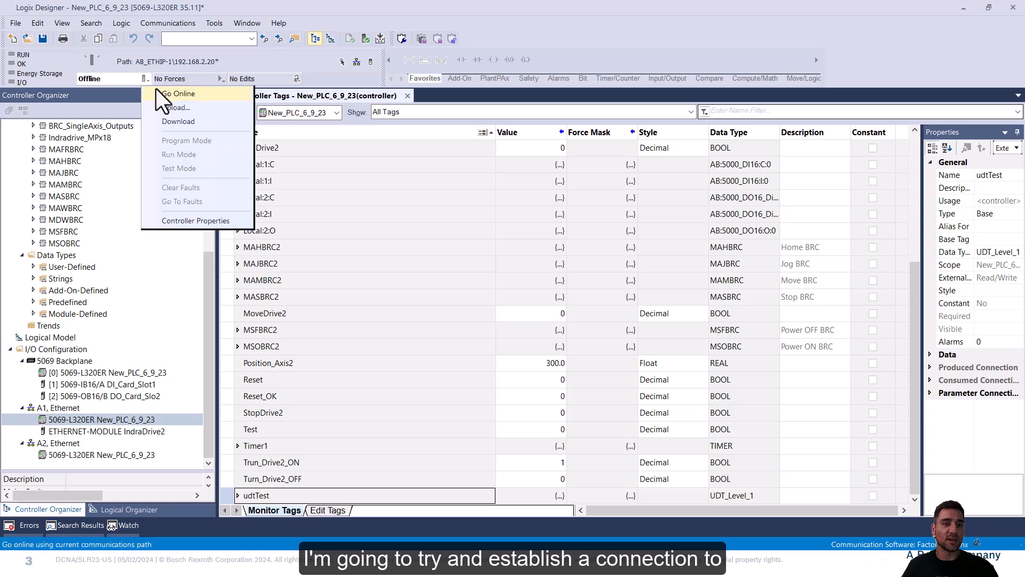
left_click(165, 93)
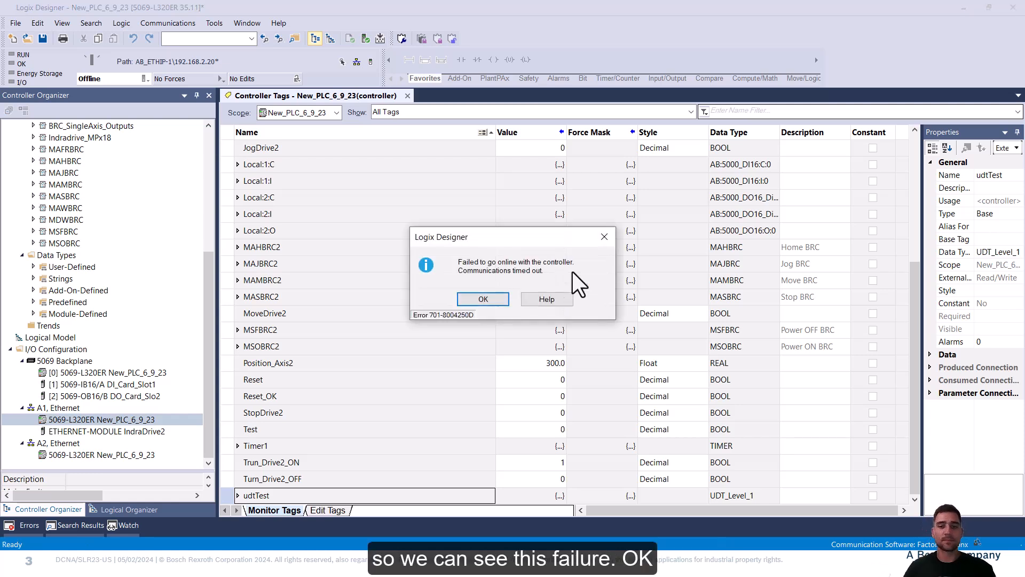
left_click(492, 297)
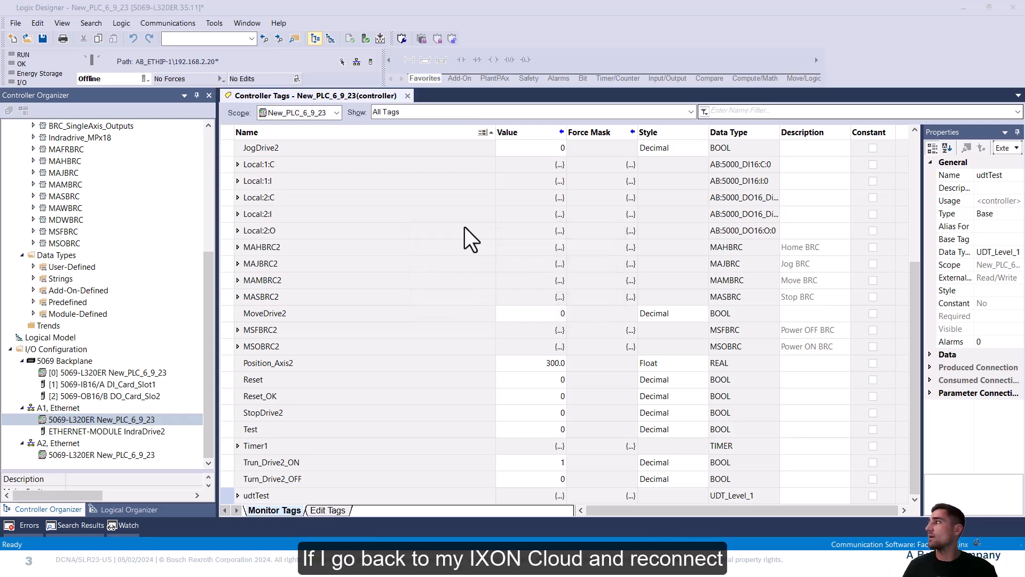
key("alt+Tab")
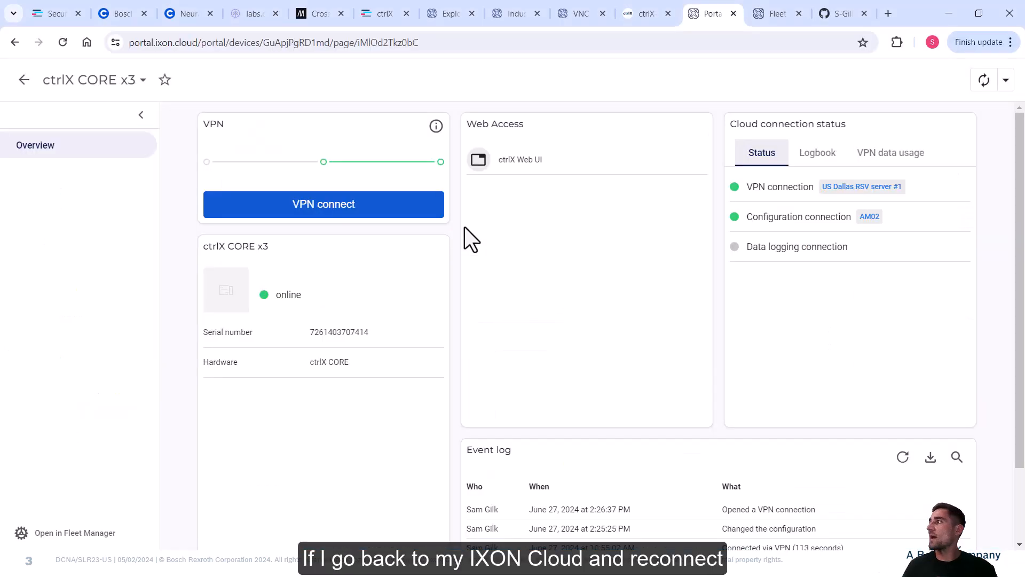
Reconnect the VPN to ctrlX CORE x3 until it shows Connected at 10.187.13.232.
left_click(328, 206)
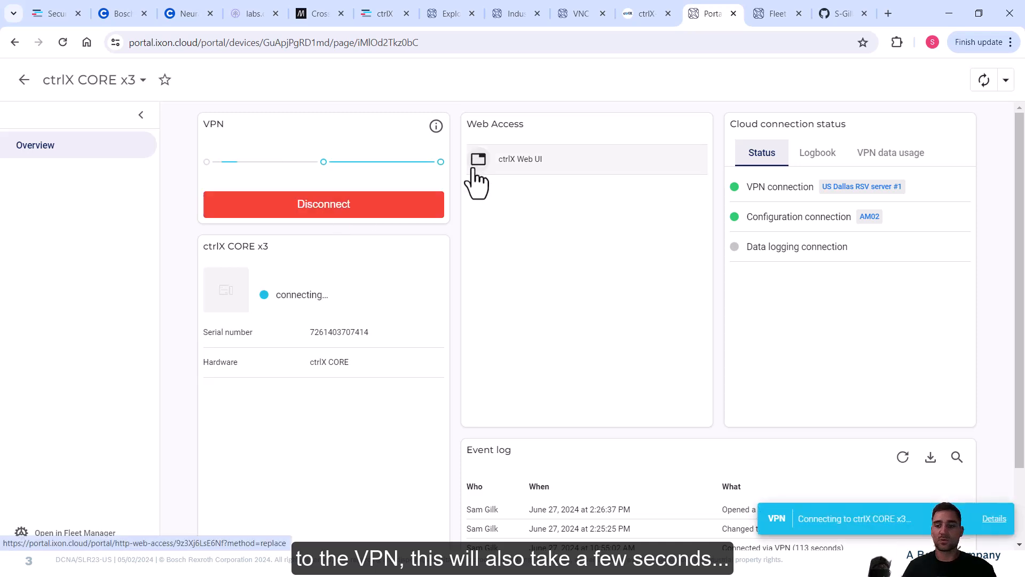
left_click(472, 170)
left_click(993, 519)
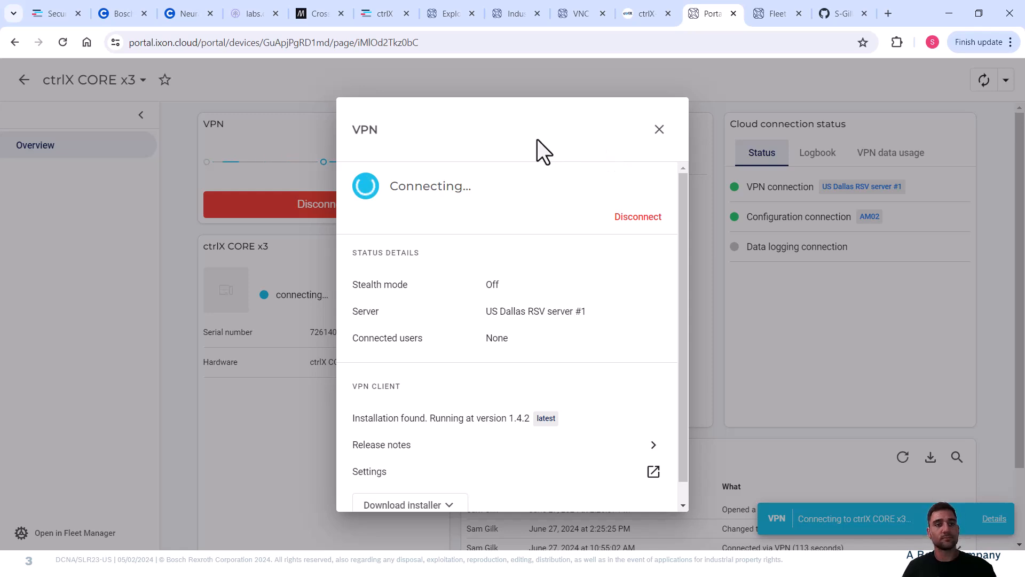
left_click(660, 130)
Go online with the 5069-L320ER controller at 192.168.2.20 over the VPN.
key("alt+Tab")
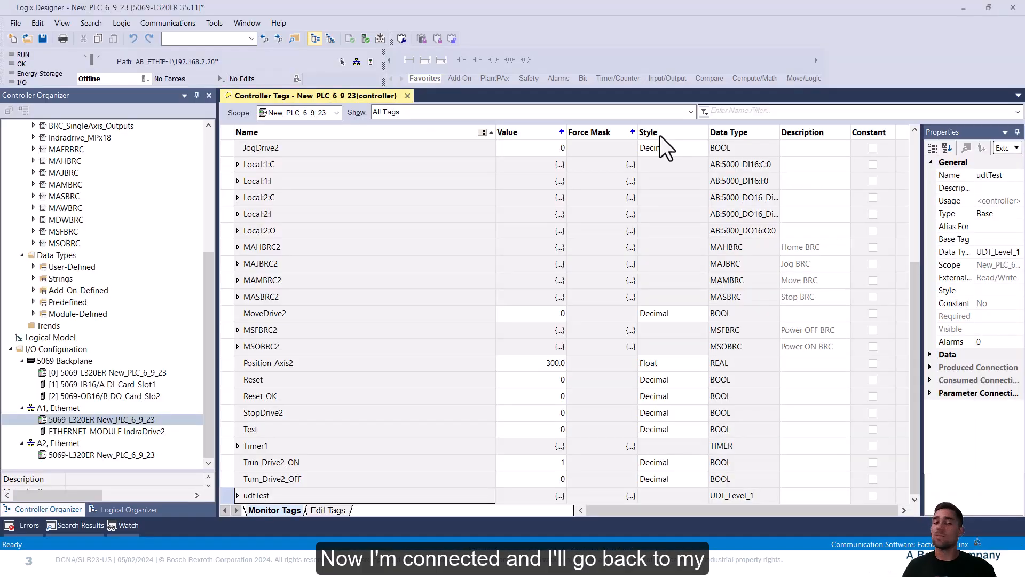
left_click(143, 79)
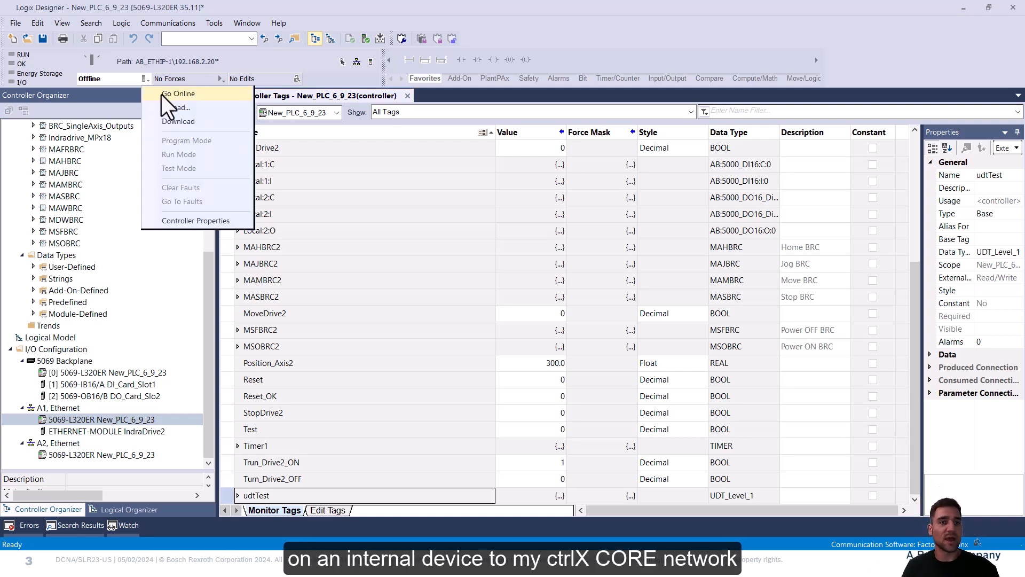
left_click(161, 94)
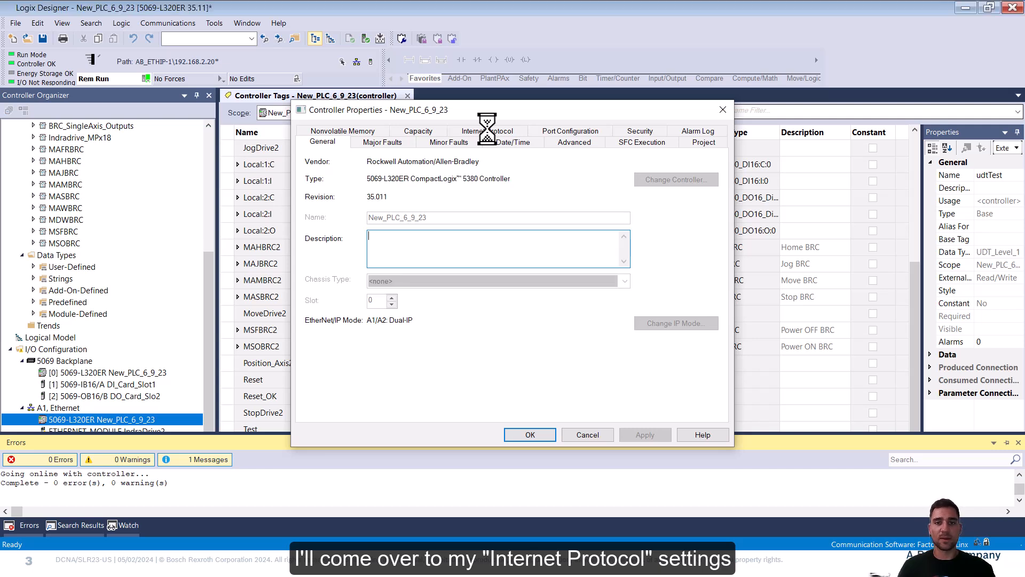
Set the A1 port's gateway address to 0.0.0.0, apply, and confirm the change.
left_click(488, 131)
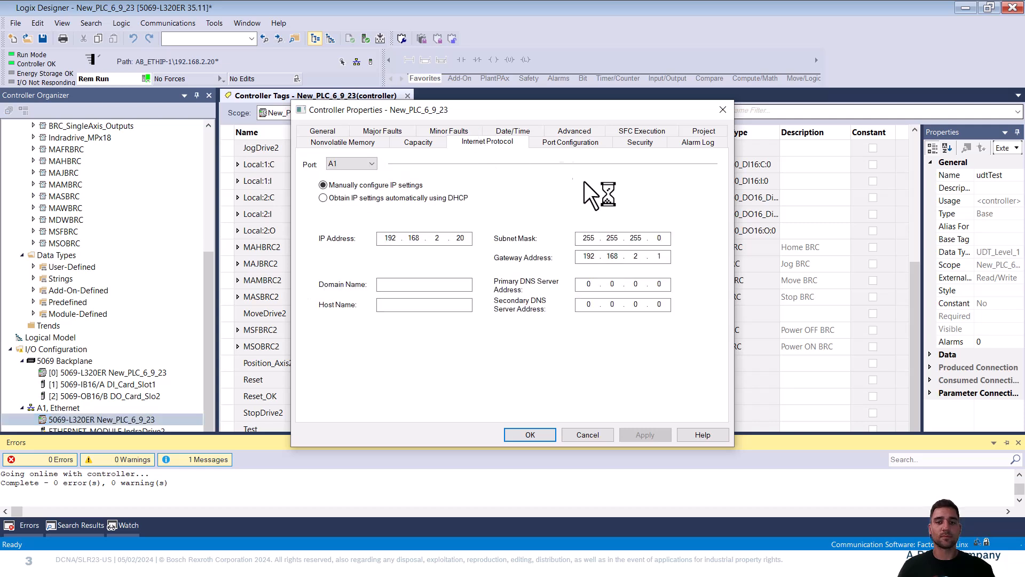
left_click_drag(596, 258, 641, 258)
type("0.0.0.0")
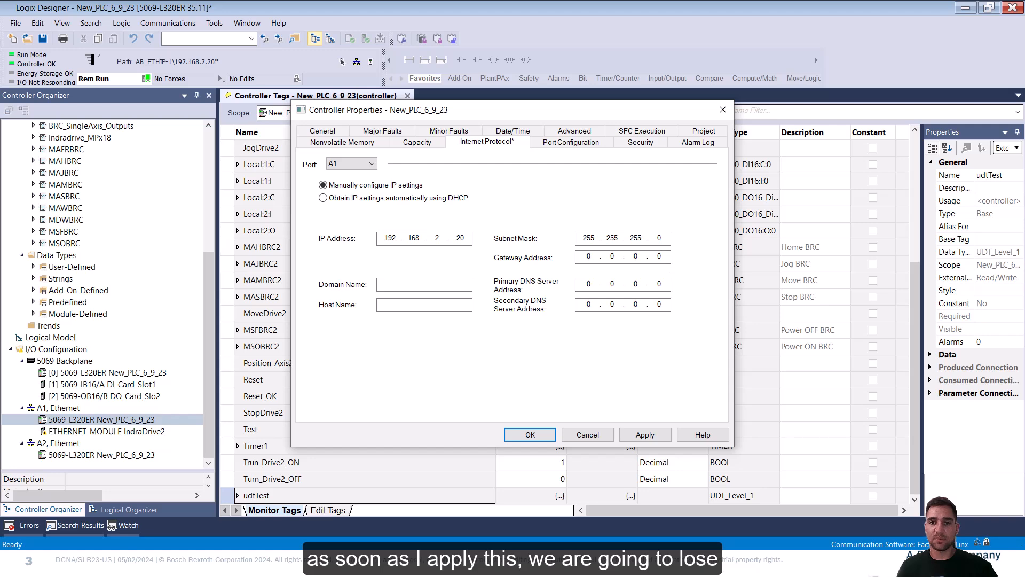
left_click(642, 435)
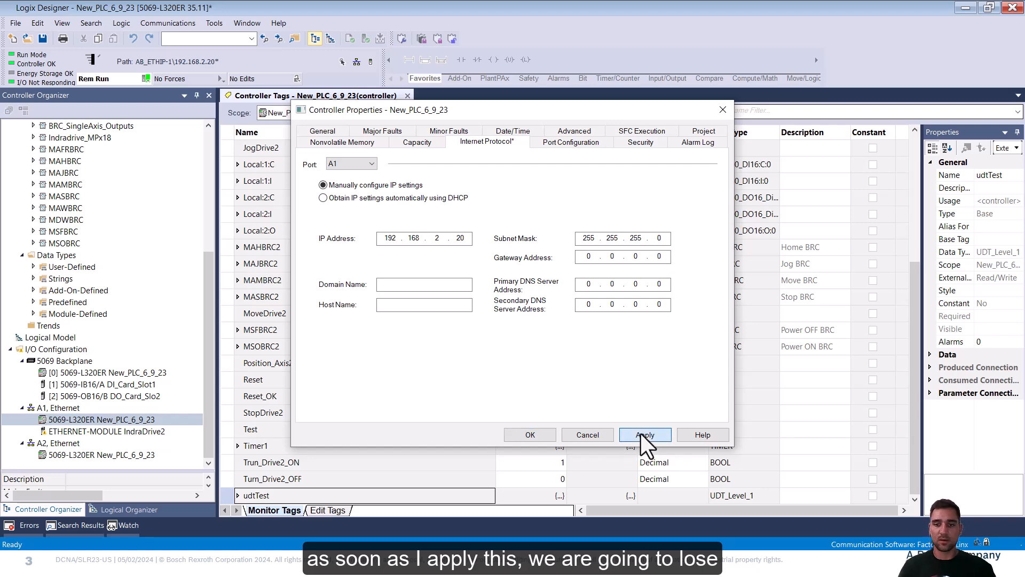
left_click(566, 331)
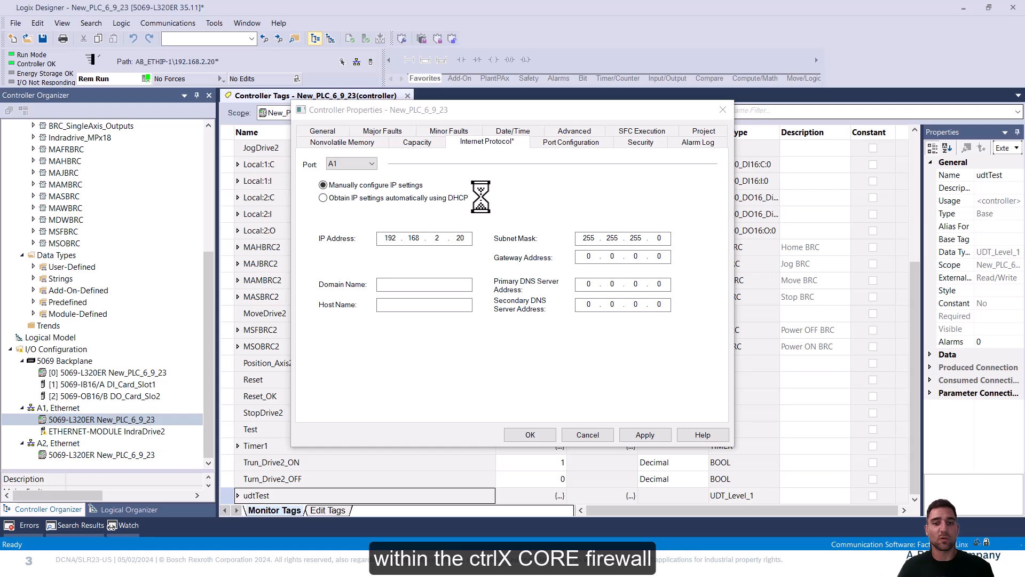
Edit the priority-100 IPv4 DefaultChain under the ctrlX firewall's source NAT settings.
key("alt+Tab")
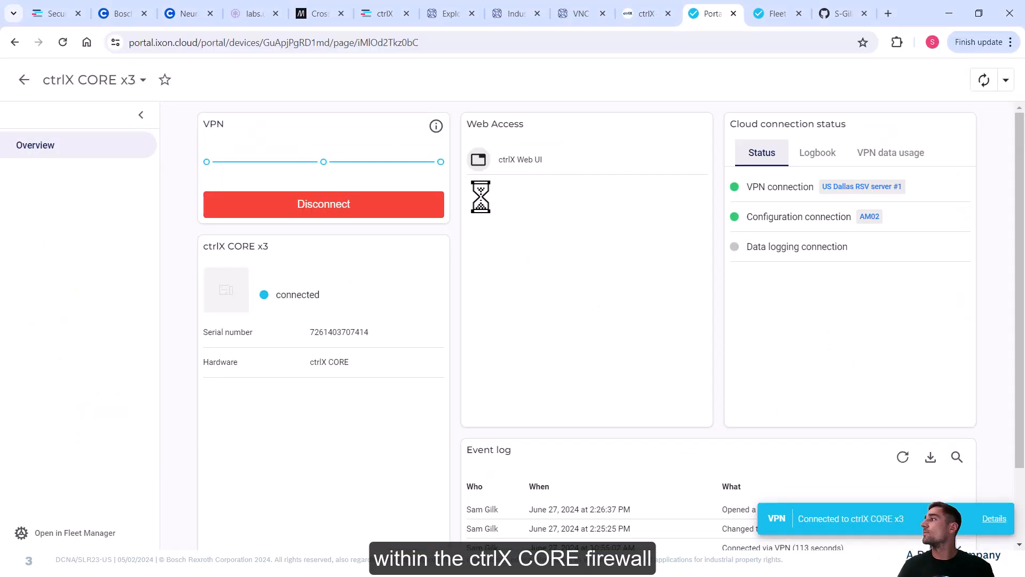
left_click(644, 2)
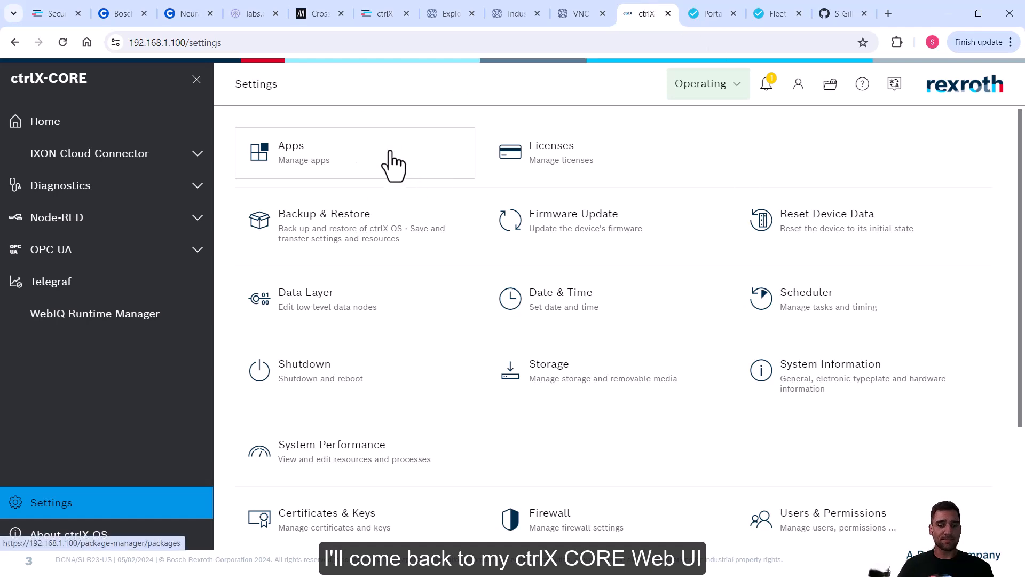
scroll(499, 399, "down", 3)
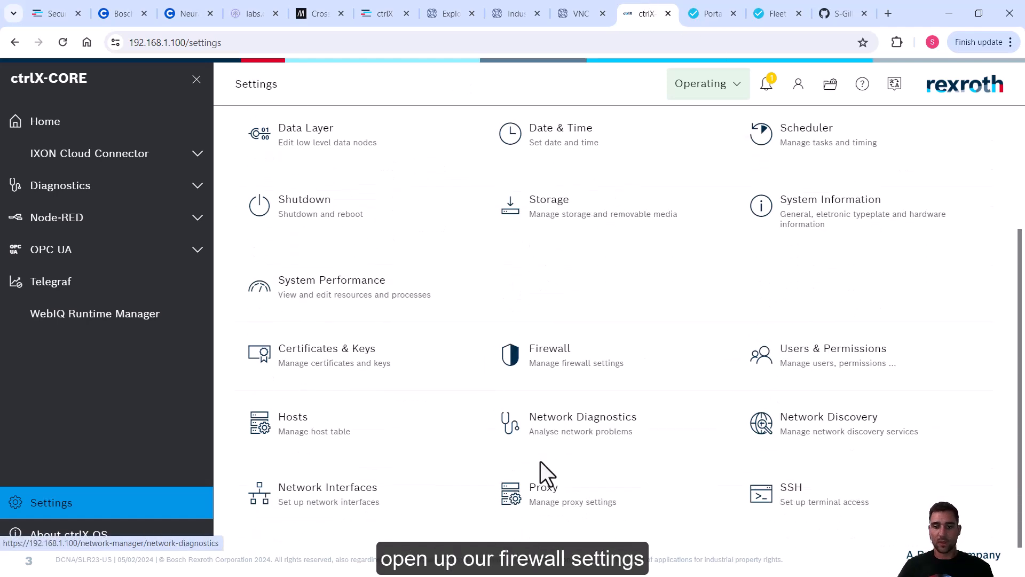
left_click(567, 380)
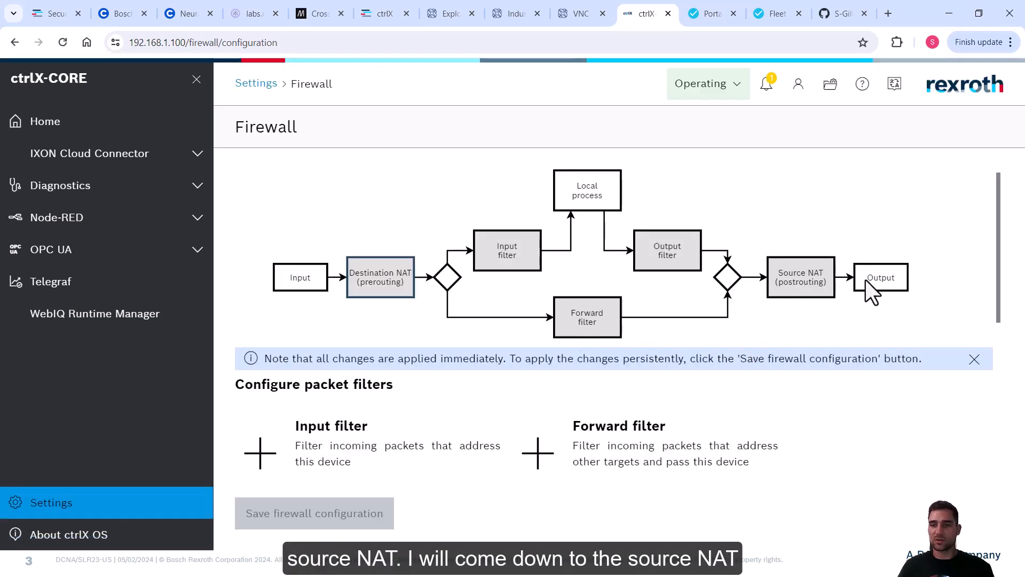
scroll(761, 257, "down", 5)
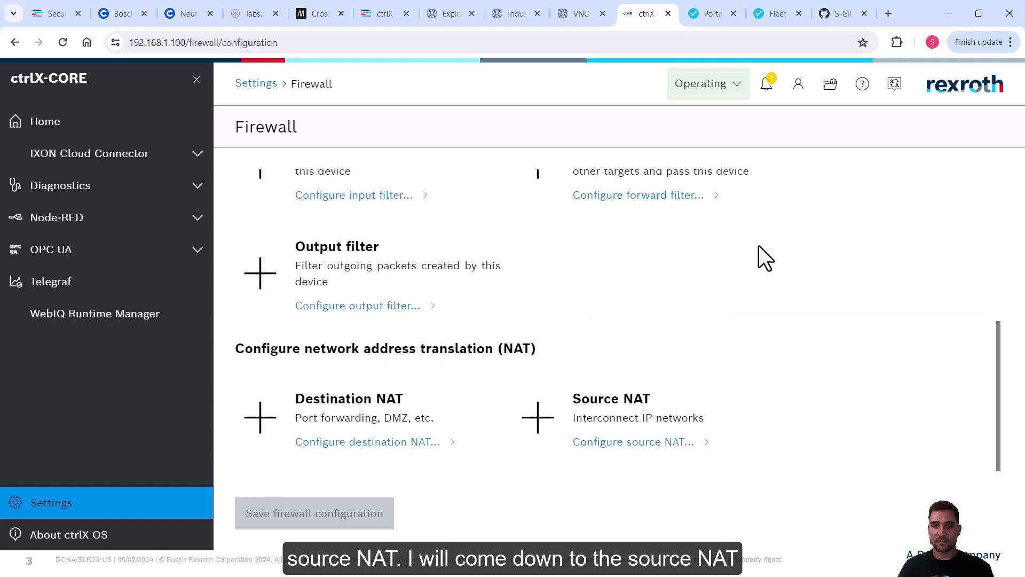
left_click(627, 423)
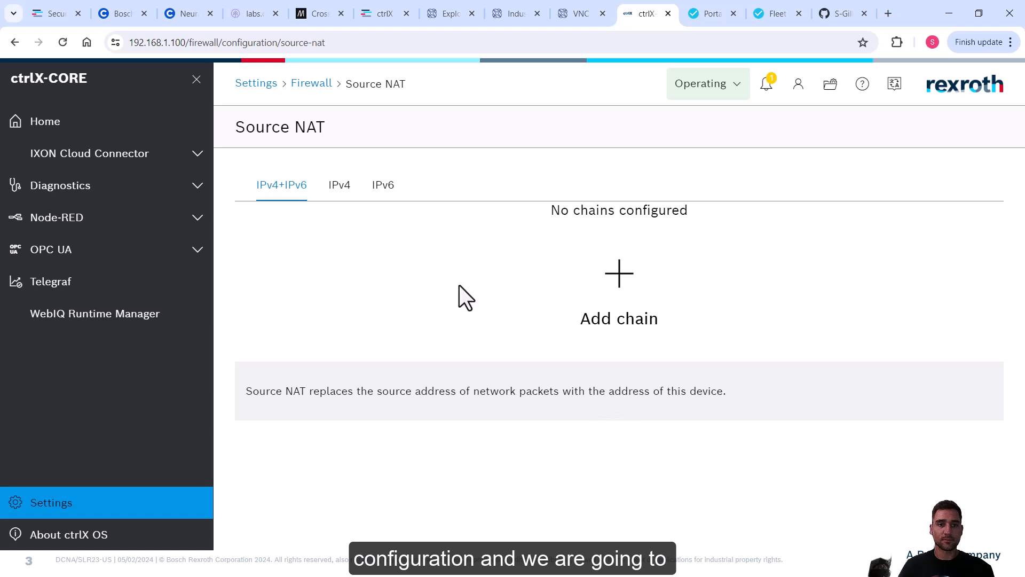
left_click(345, 194)
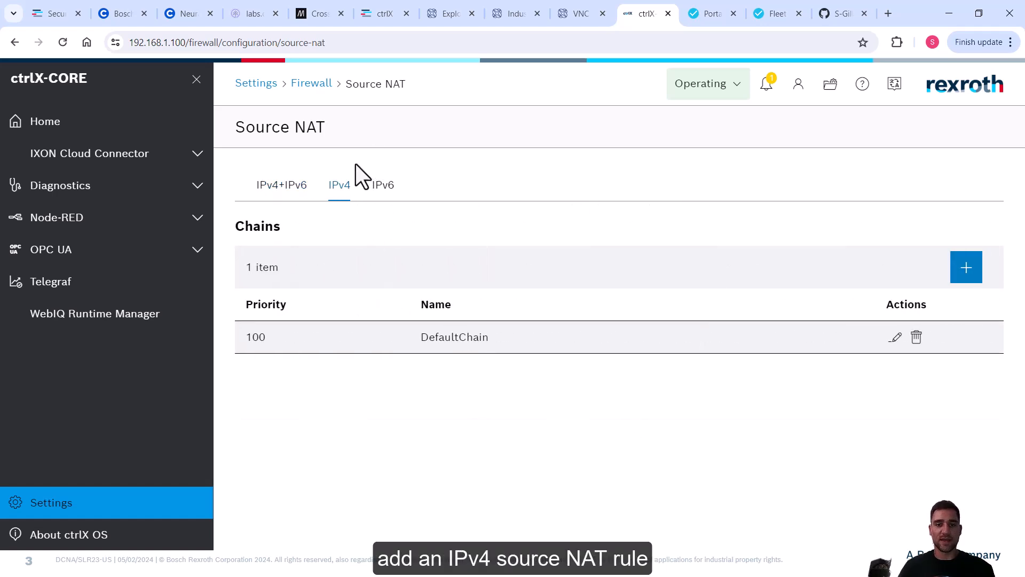
left_click(896, 340)
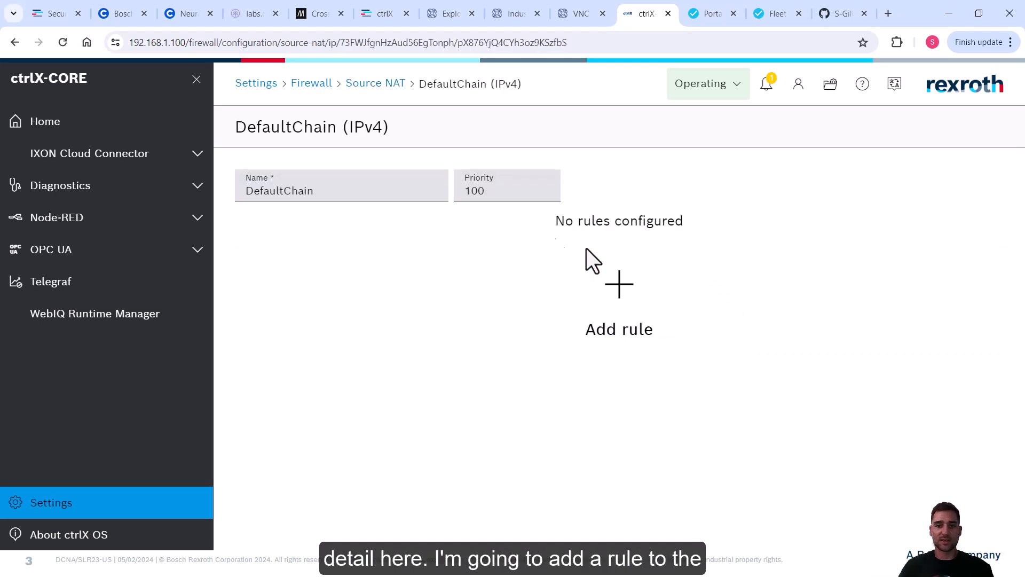
Add a new rule to the DefaultChain and name it PC - PLC.
left_click(621, 299)
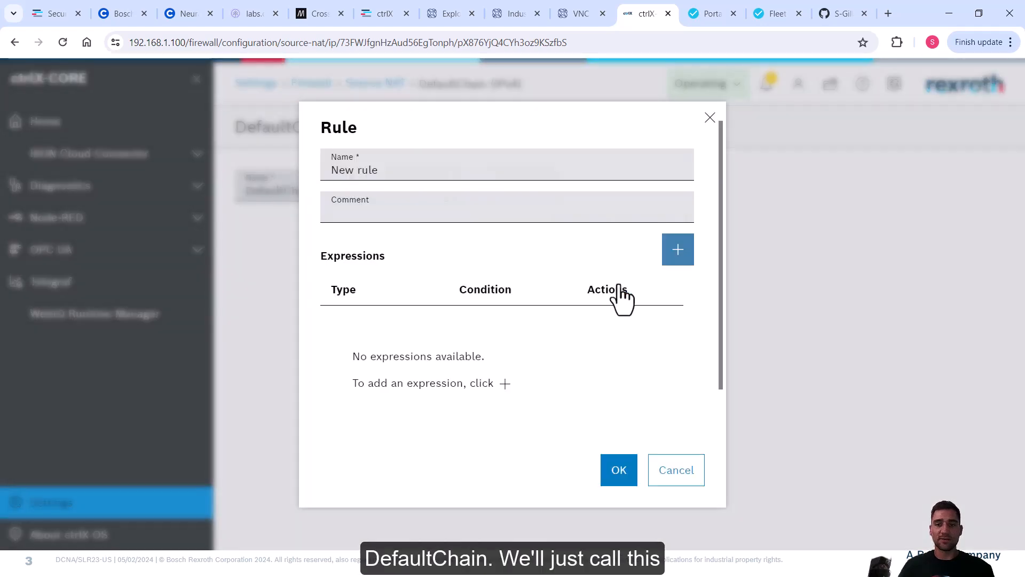
triple_click(407, 168)
type("PC")
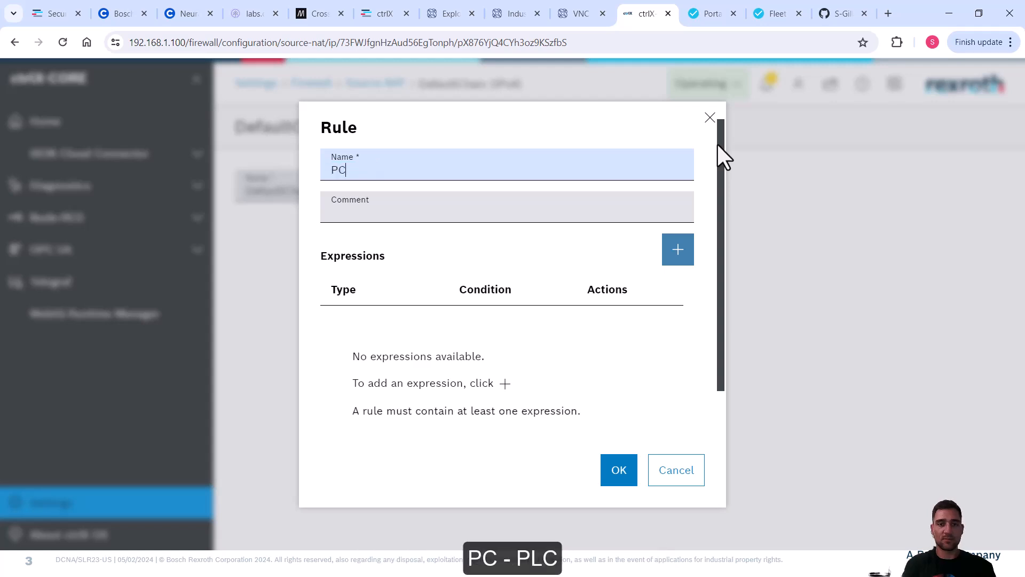
type(" - PLC")
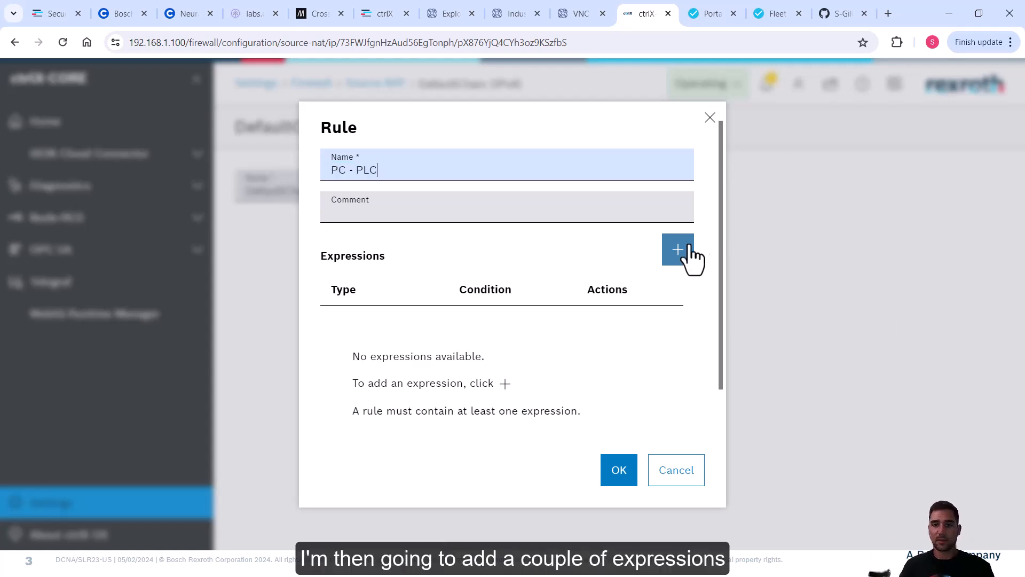
Add a packet payload match expression on destination address 192.168.2.20.
left_click(684, 255)
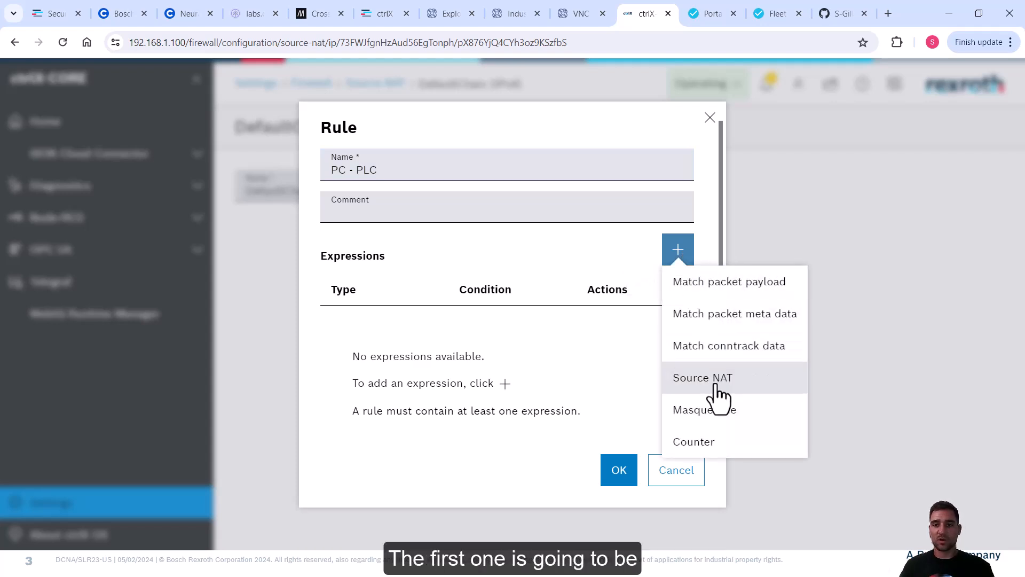
left_click(718, 291)
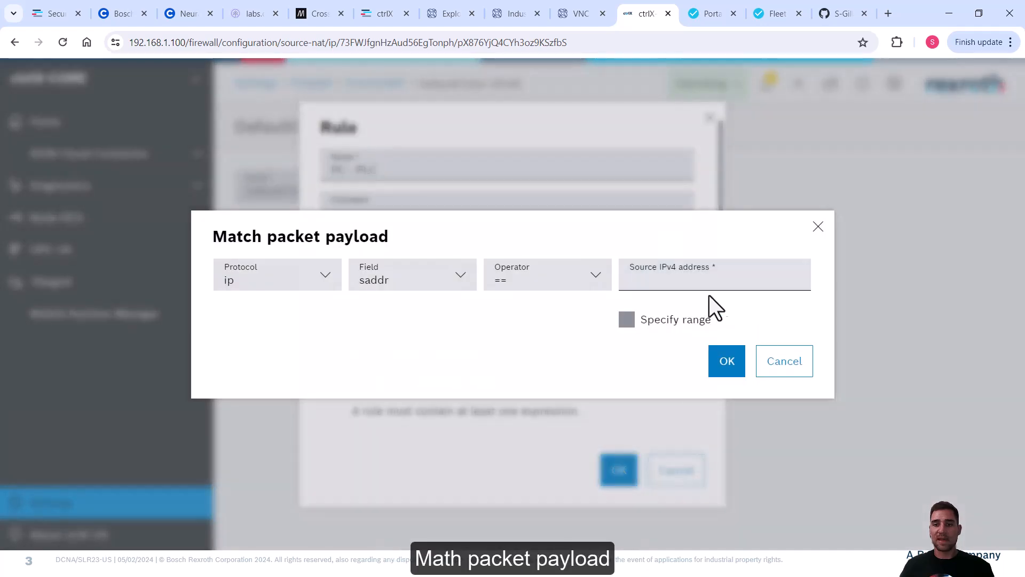
left_click(412, 285)
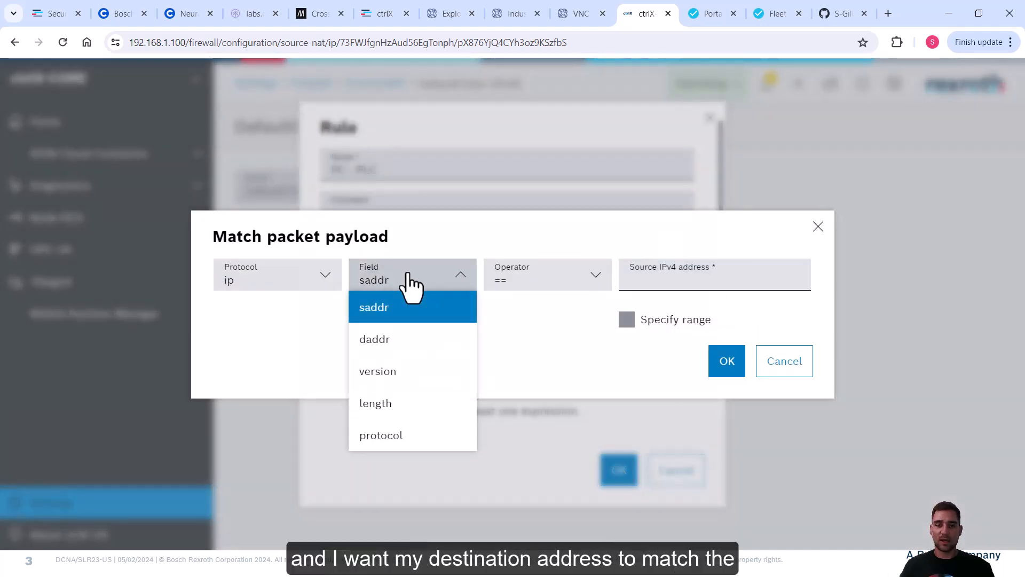
left_click(382, 339)
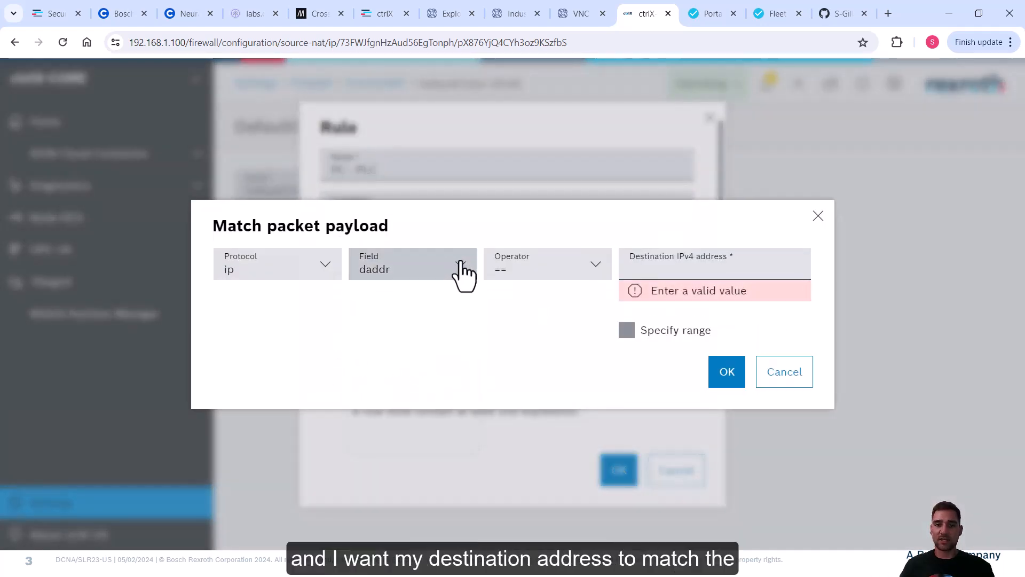
left_click(682, 265)
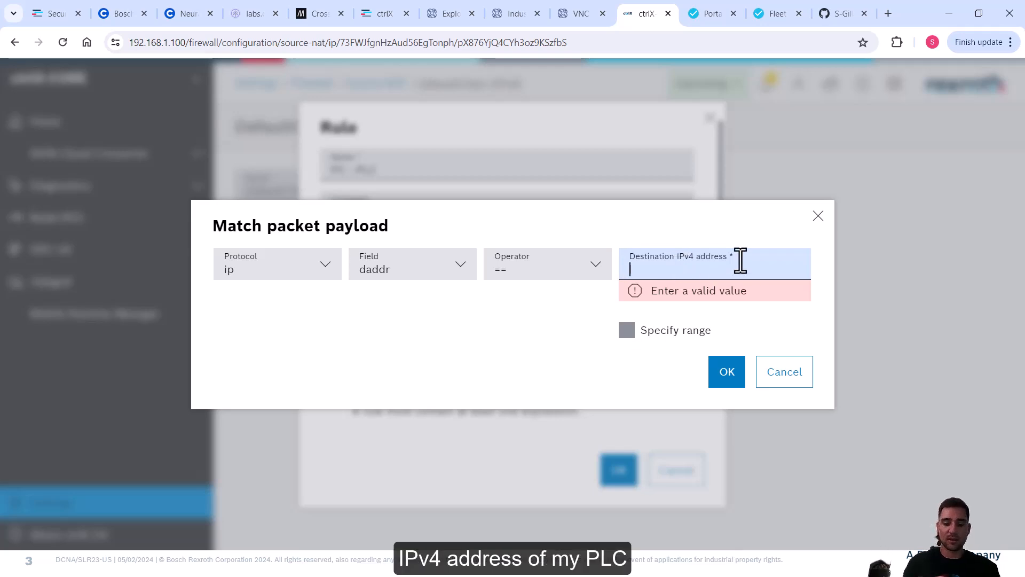
type("192.168.2.20")
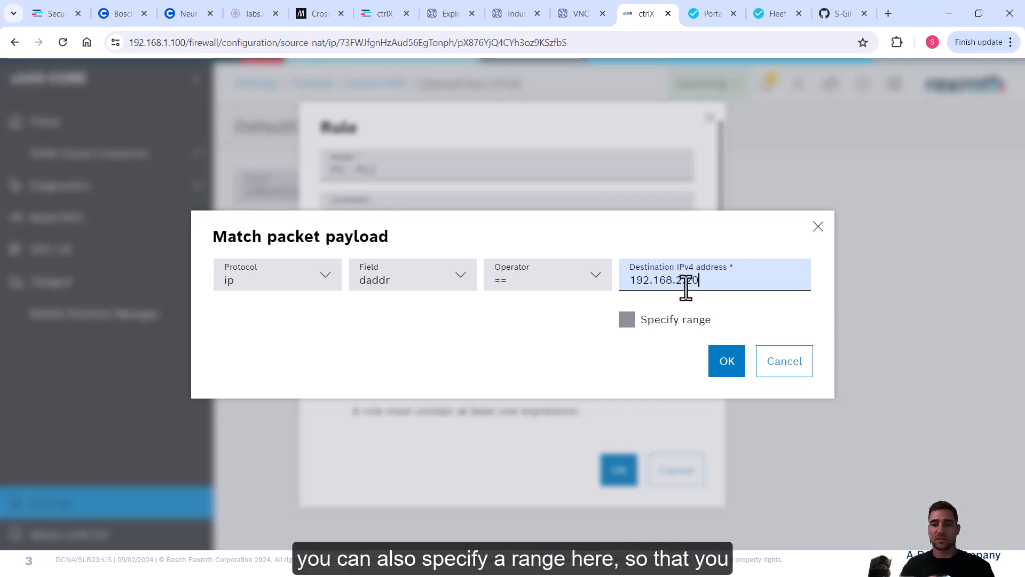
left_click(627, 320)
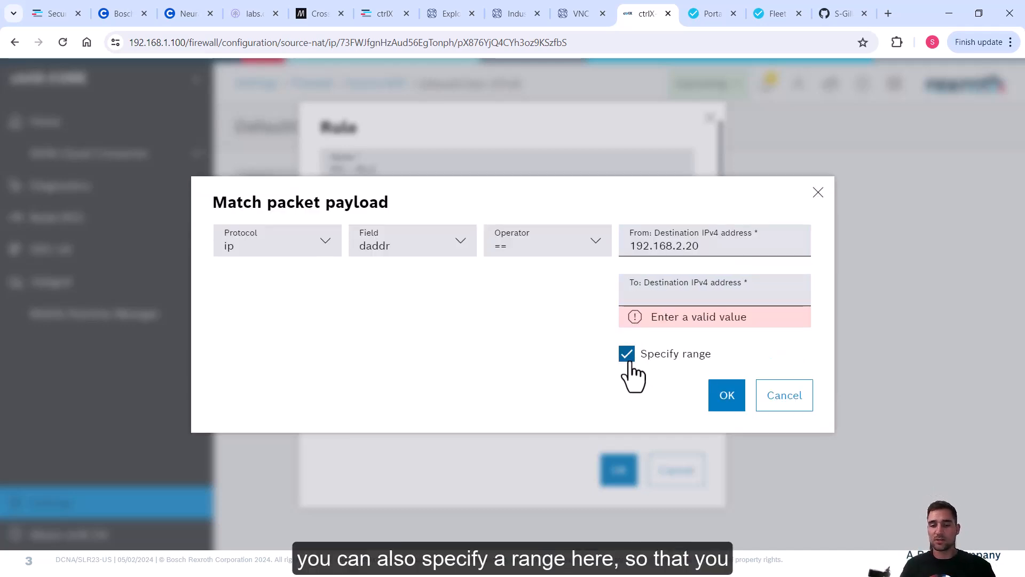
left_click(628, 355)
left_click_drag(705, 280, 631, 280)
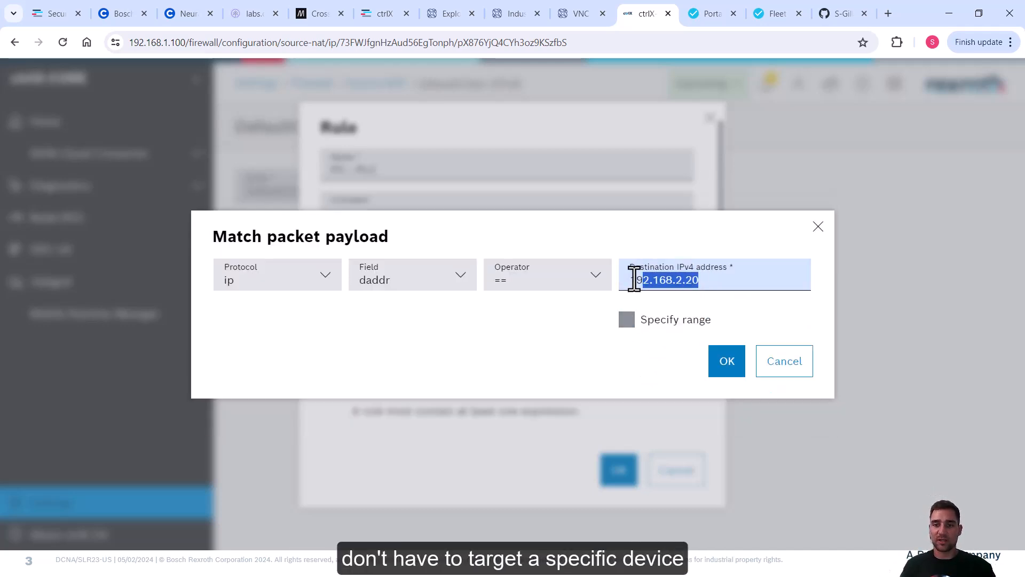
left_click(740, 278)
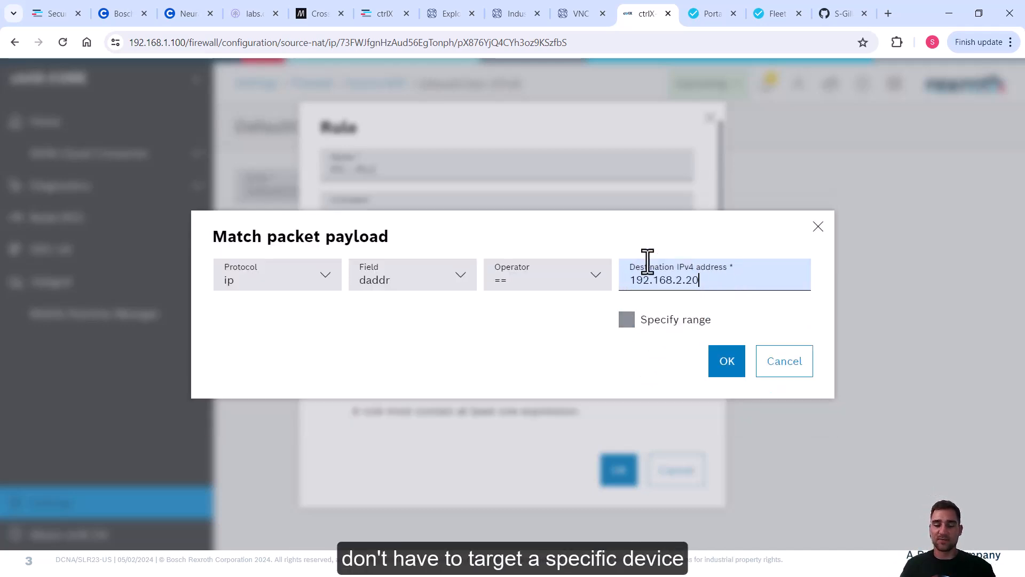
left_click(727, 362)
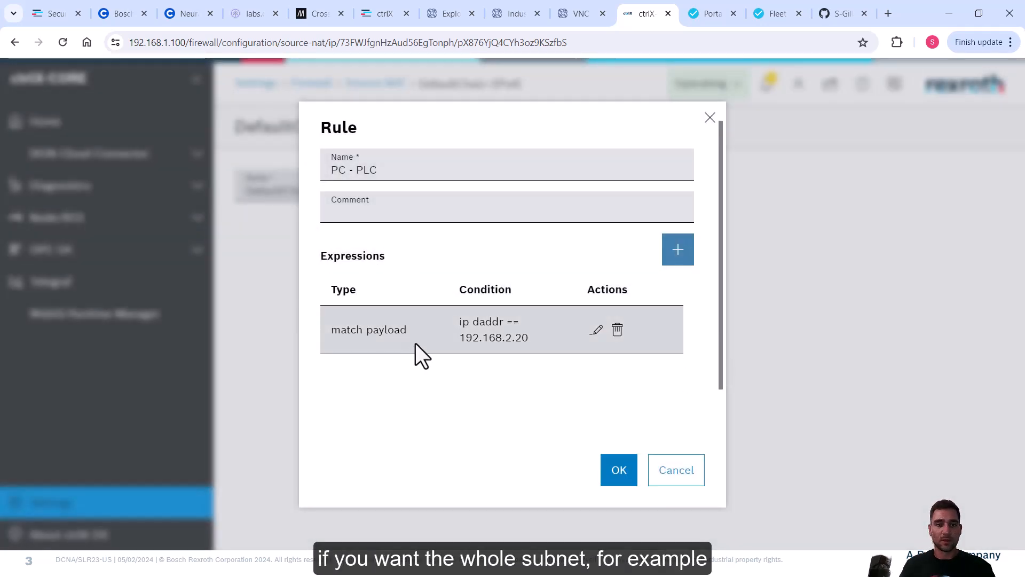
Add a Source NAT expression translating the source to 192.168.2.1.
left_click(685, 253)
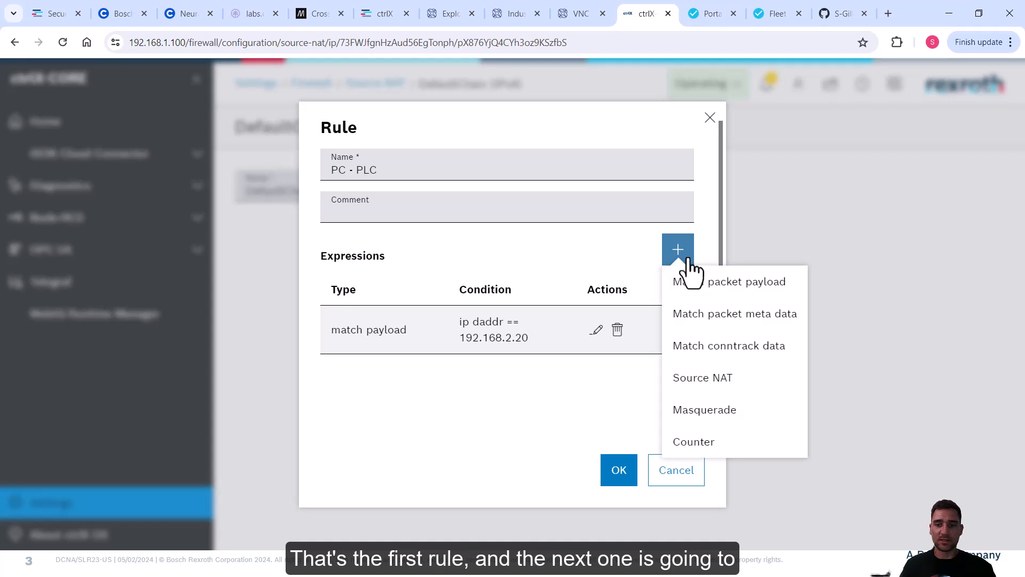
left_click(727, 378)
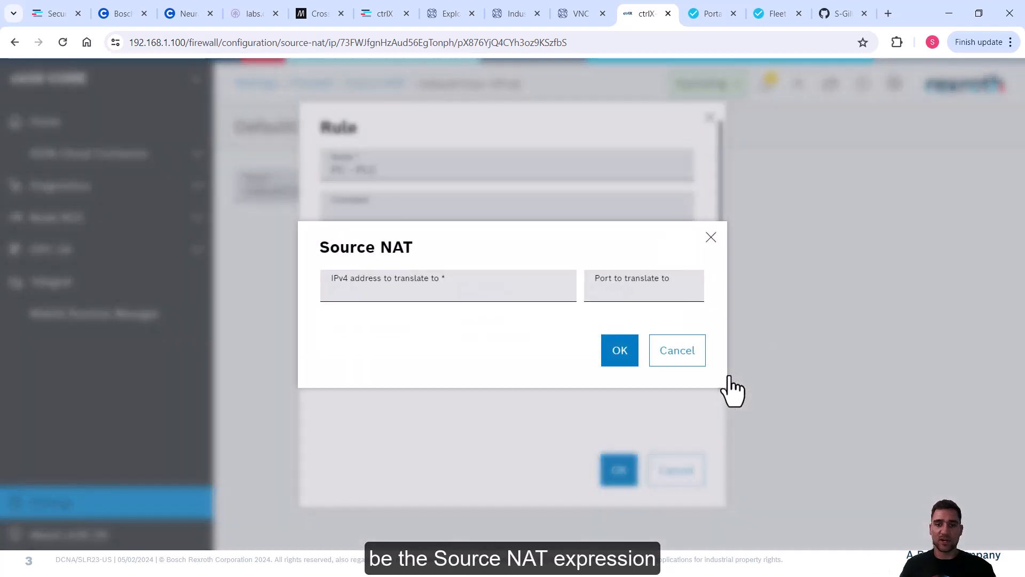
left_click(400, 287)
type("192")
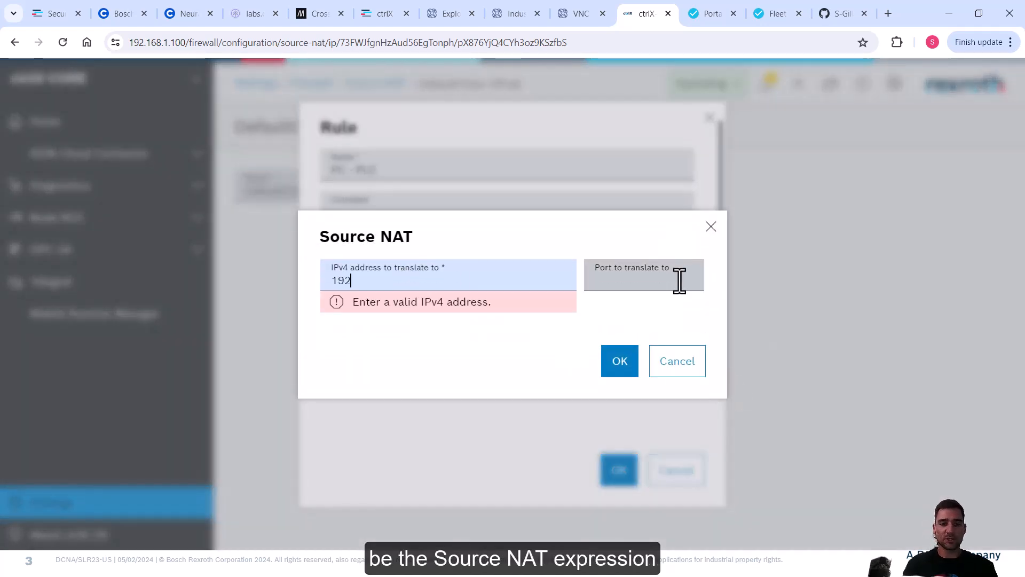
type(".168.2.1")
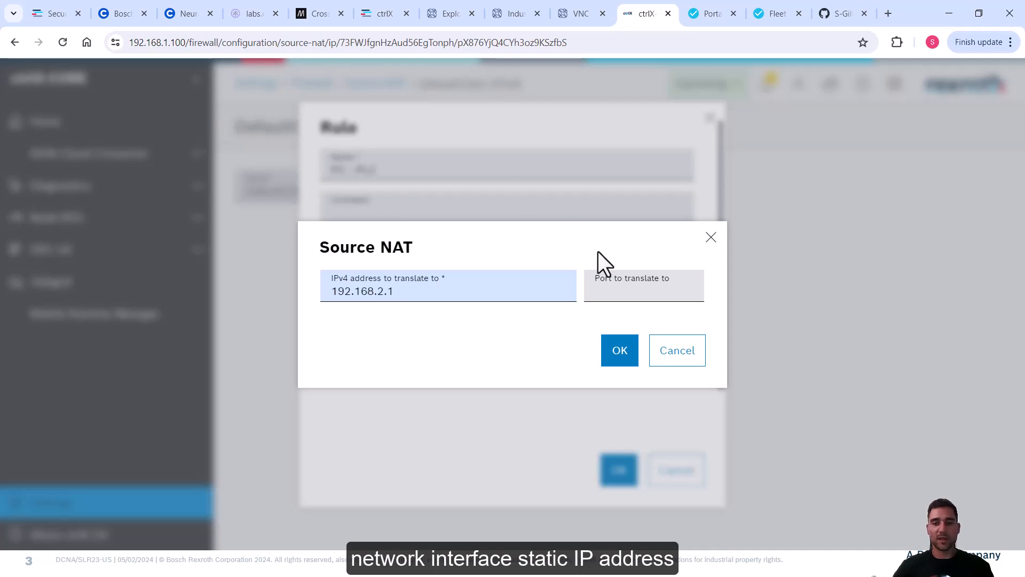
left_click(635, 282)
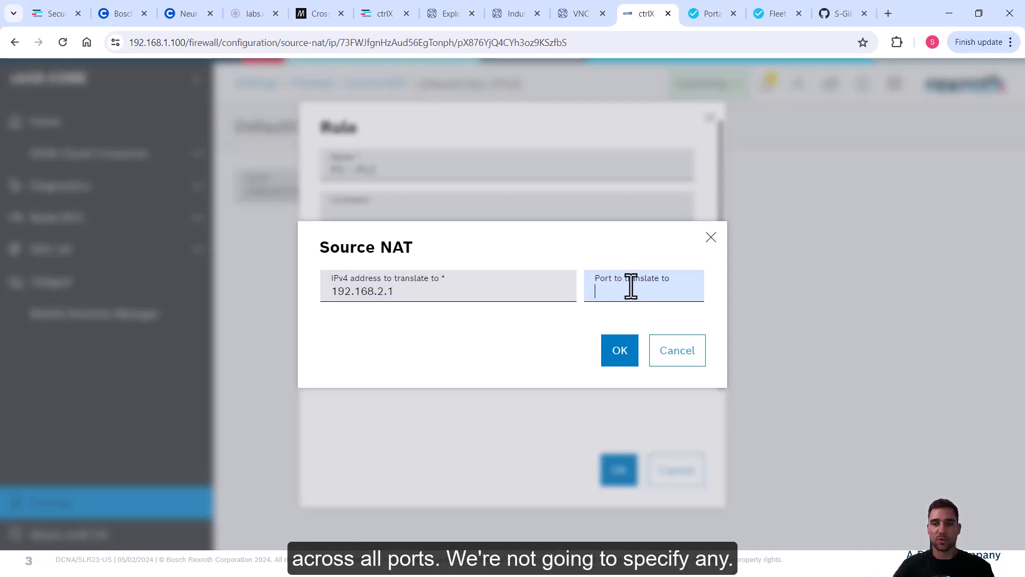
left_click(615, 351)
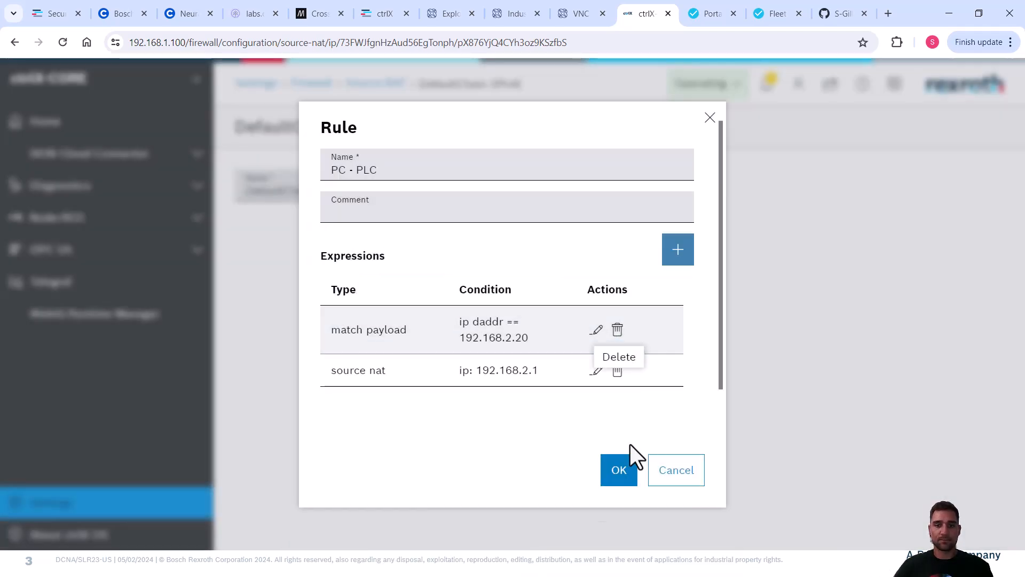
Save the PC - PLC rule and the firewall configuration changes.
left_click(624, 473)
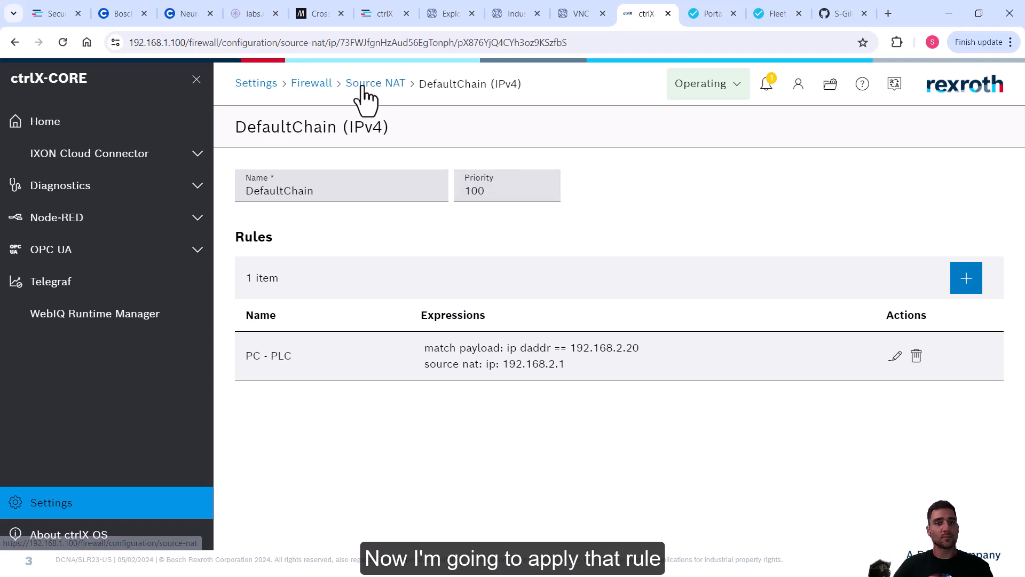
left_click(258, 85)
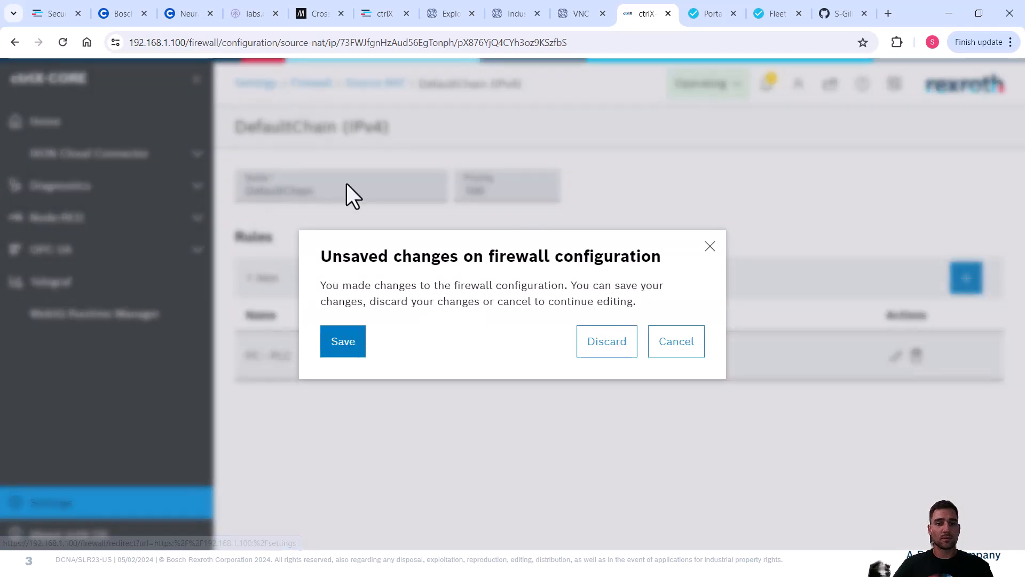
left_click(342, 342)
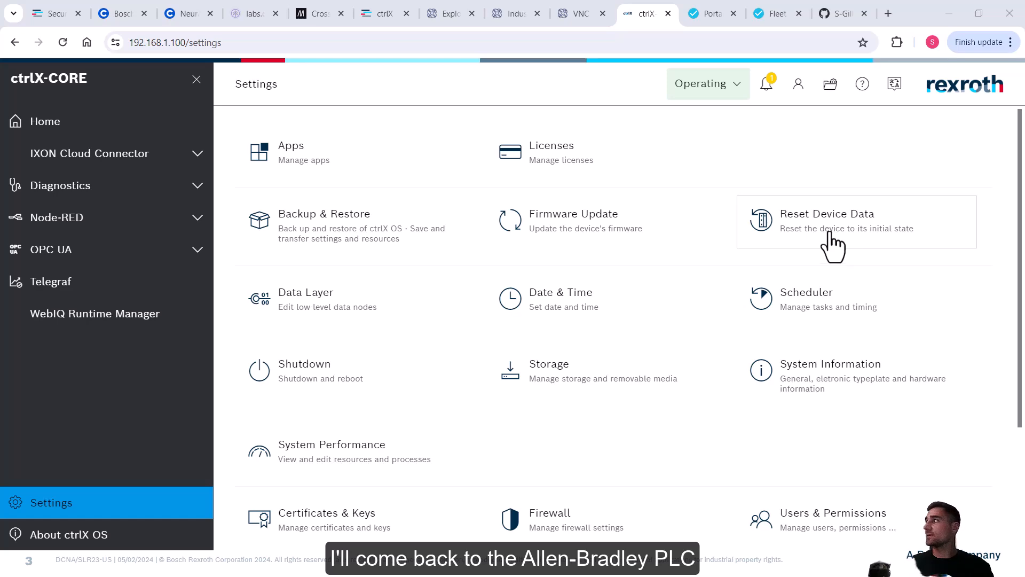
In Logix Designer, dismiss both timeout errors, close Controller Properties, and choose Go Online.
key("alt+Tab")
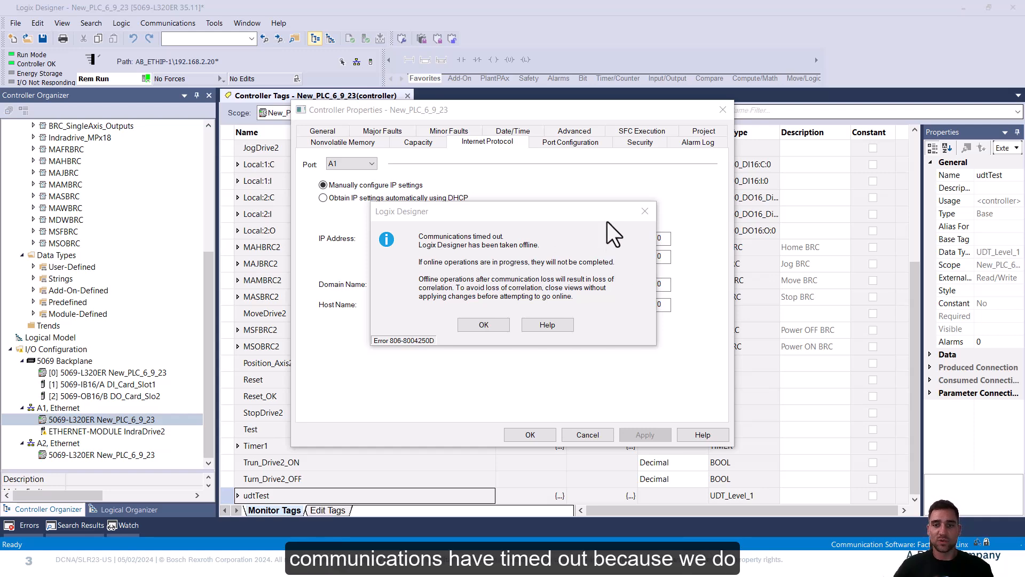
left_click(483, 324)
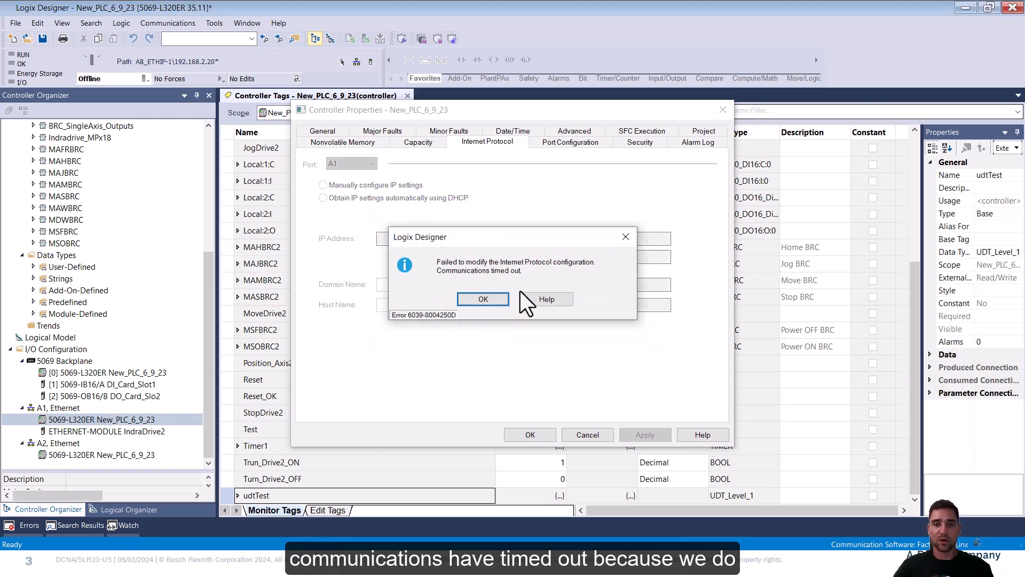
left_click(486, 298)
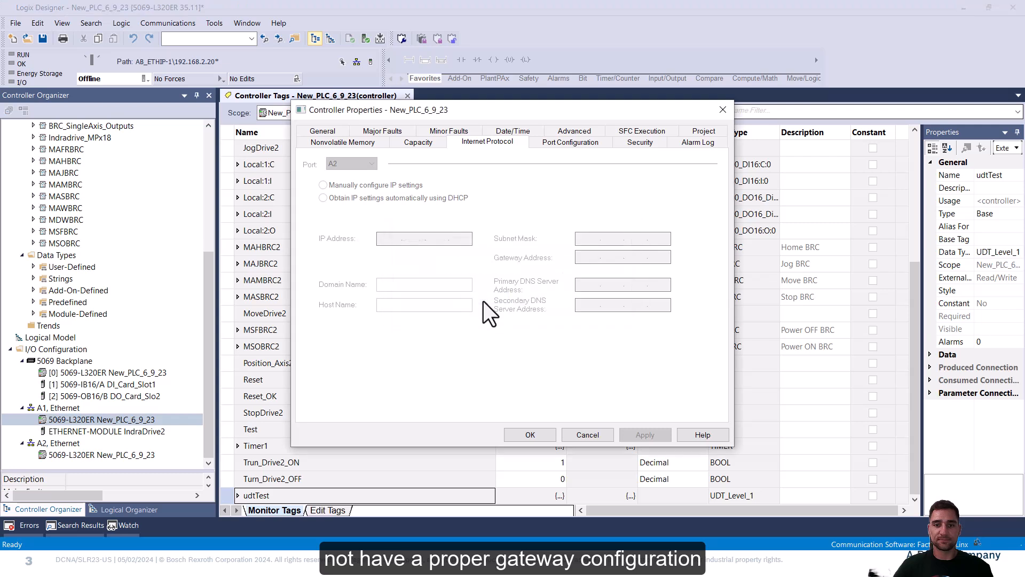
left_click(722, 110)
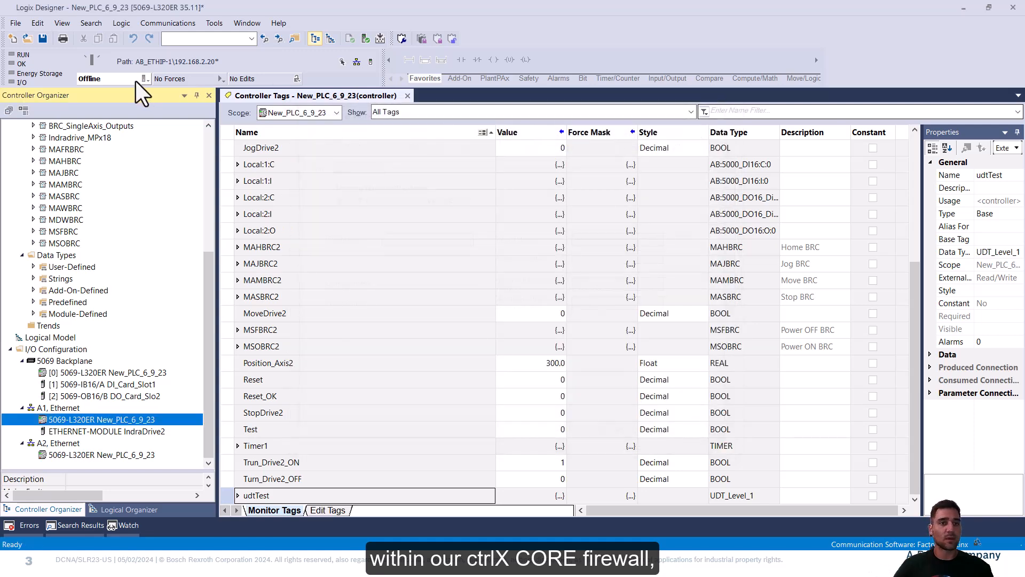
left_click(145, 79)
left_click(187, 94)
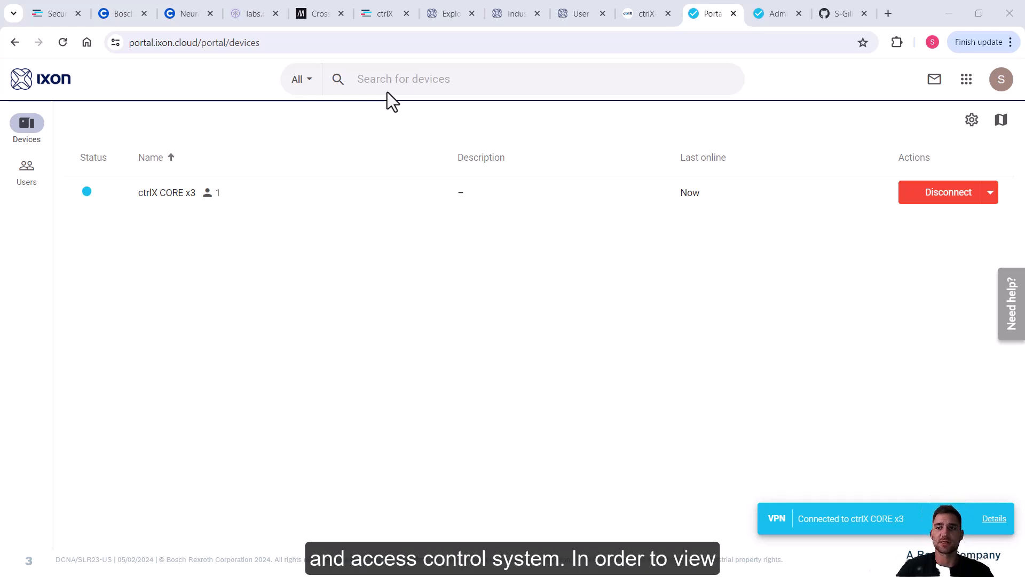
Switch to the IXON Admin app and open group type management.
left_click(967, 81)
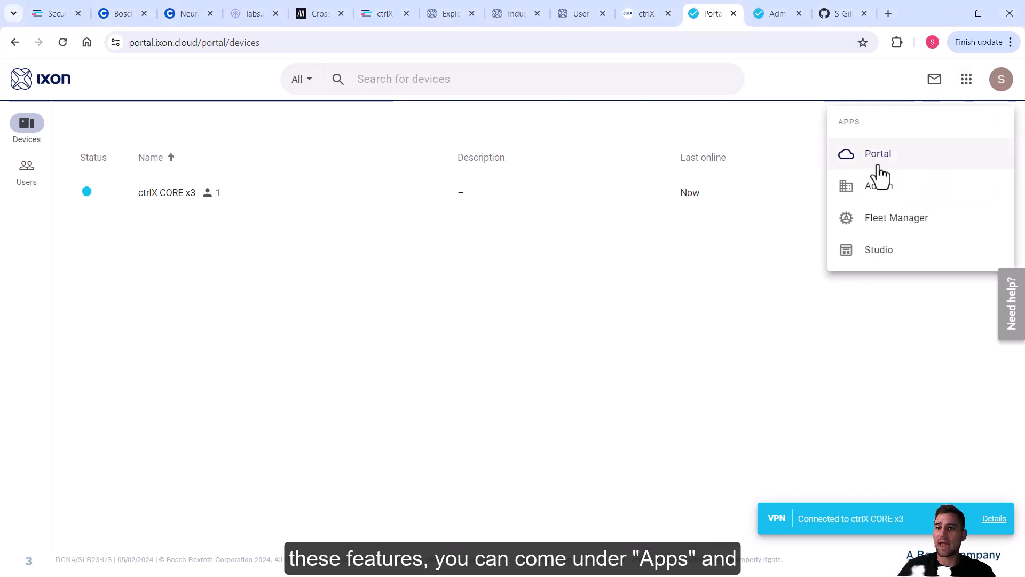
left_click(868, 187)
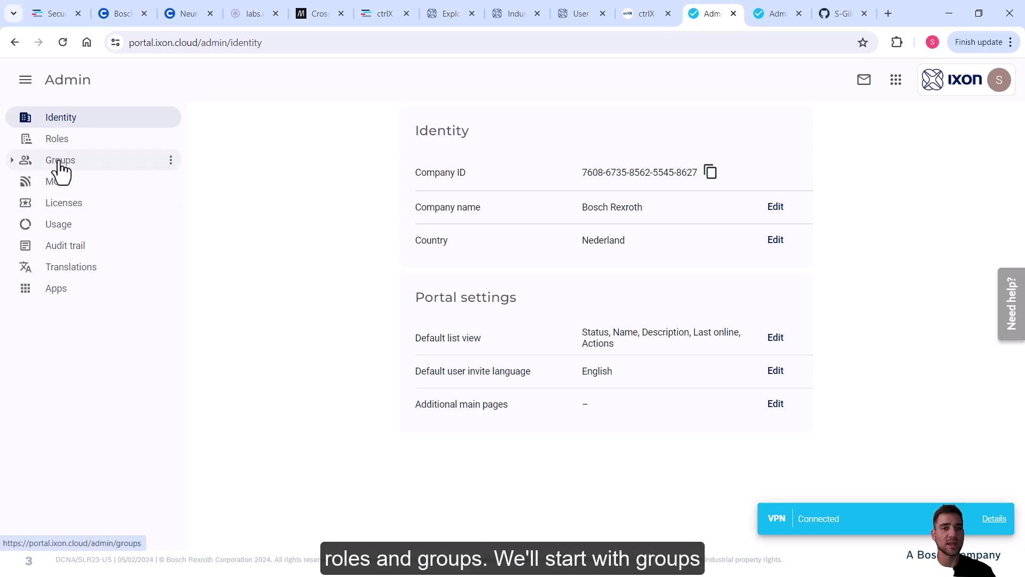
left_click(11, 160)
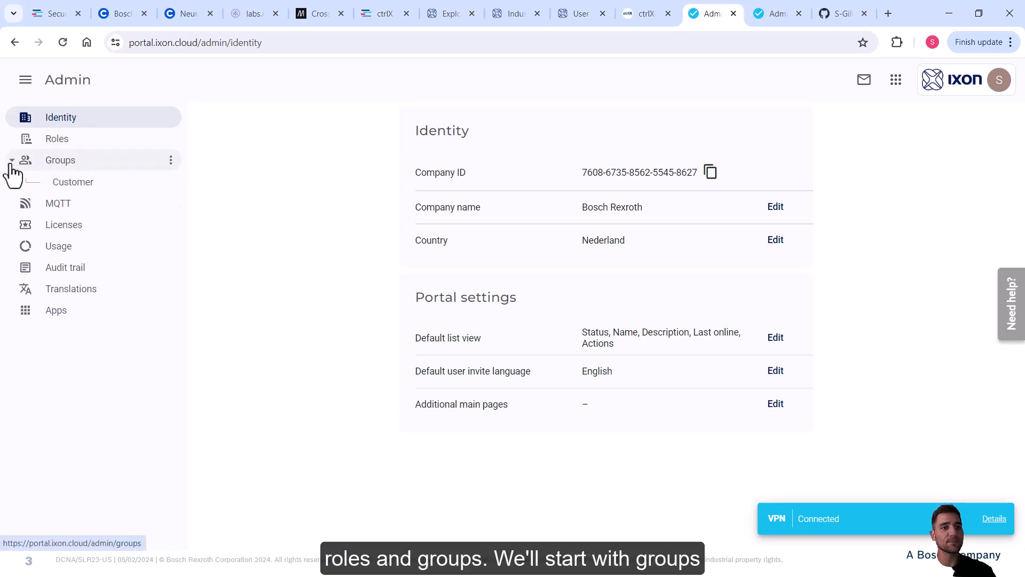
left_click(171, 170)
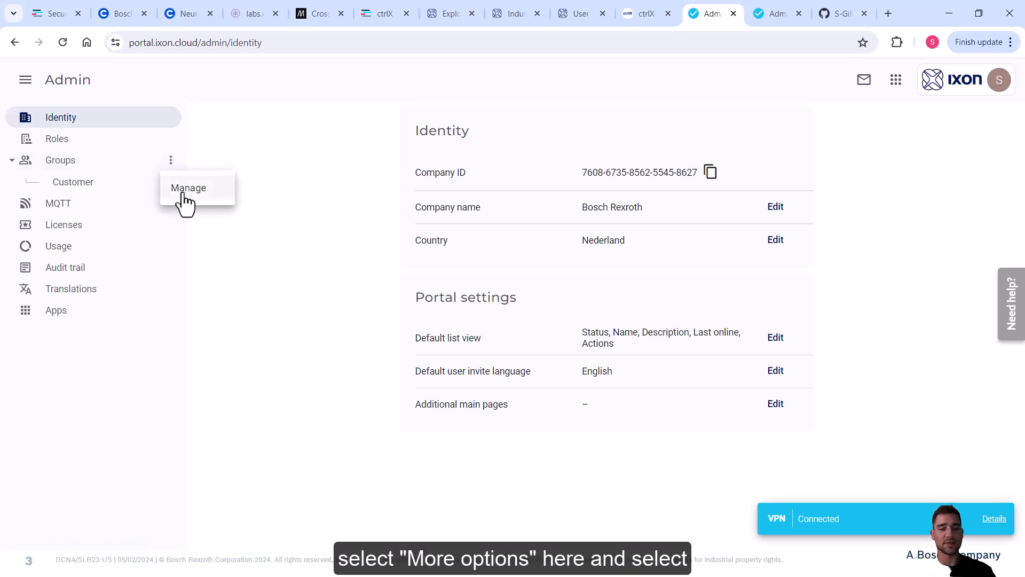
left_click(187, 188)
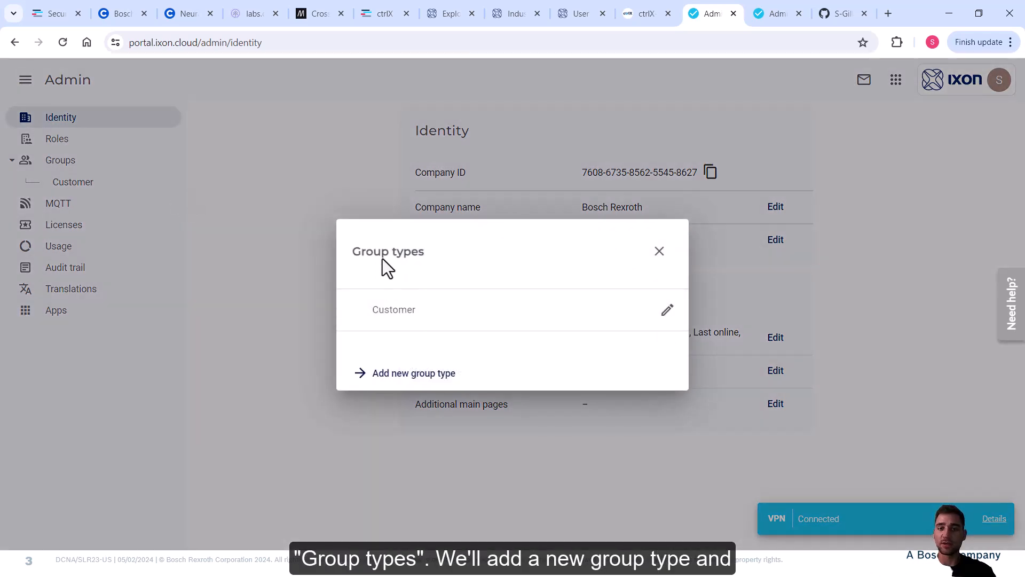
Create a group type named Admin and close the Group types list.
left_click(427, 308)
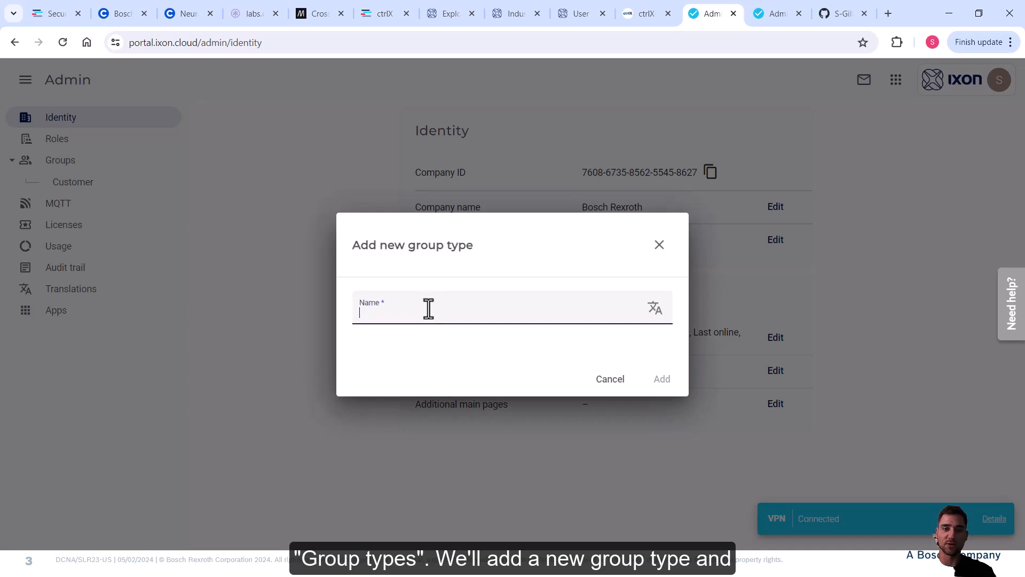
type("Admin")
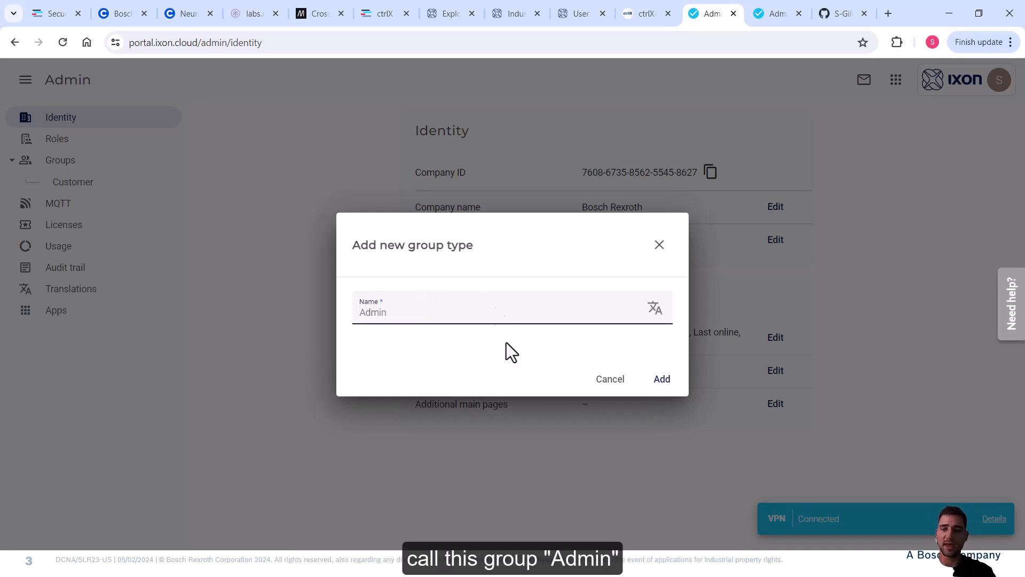
left_click(661, 380)
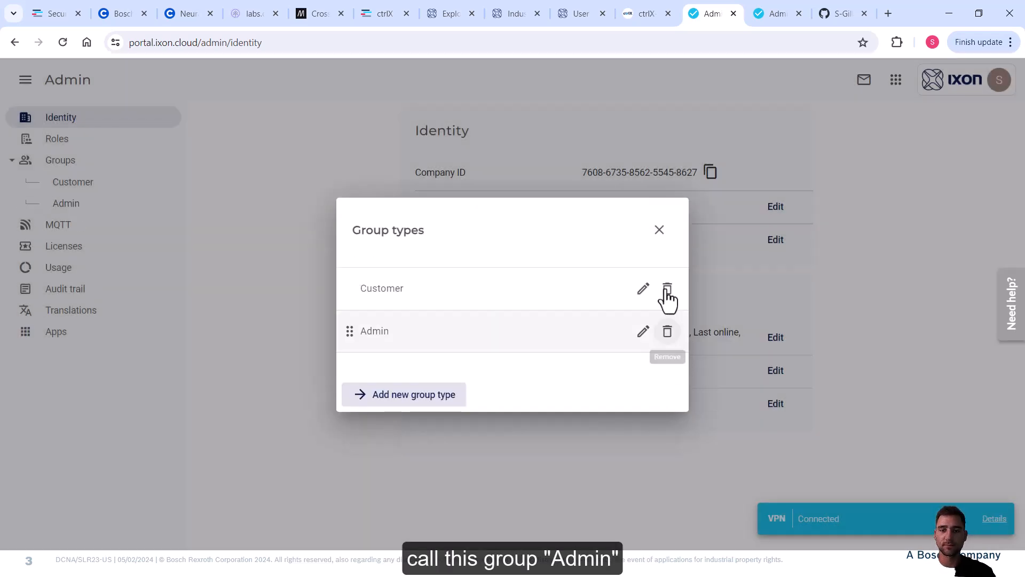
left_click(660, 230)
Add a Customer group named Customer 1.
left_click(84, 187)
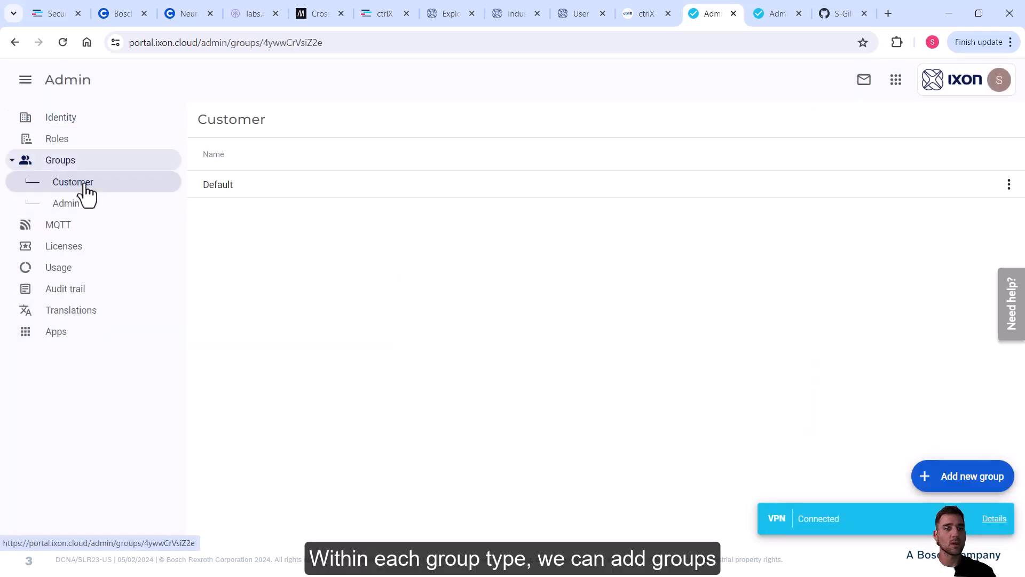
left_click(938, 483)
type("C")
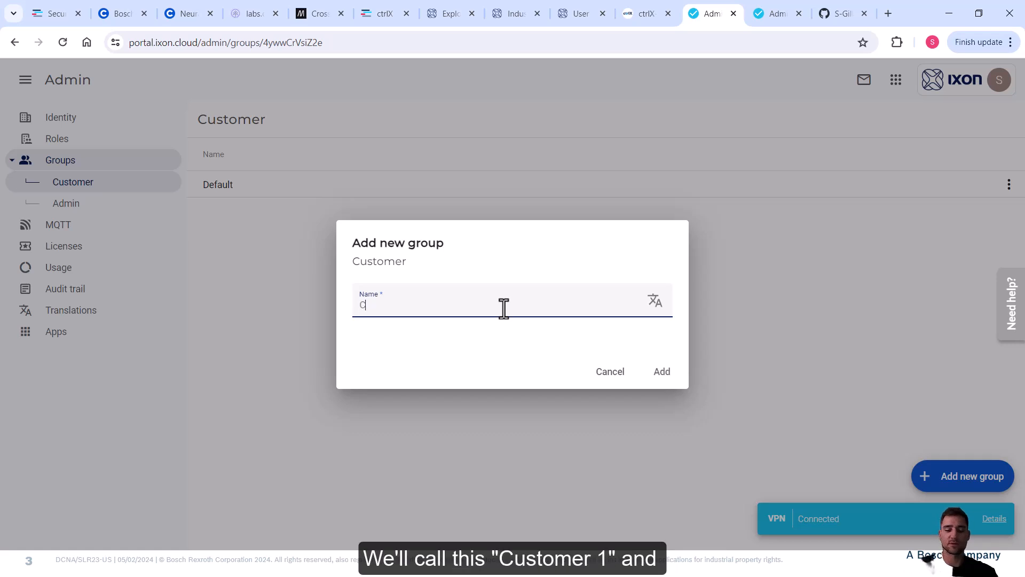
type("ustomer 1")
left_click(665, 372)
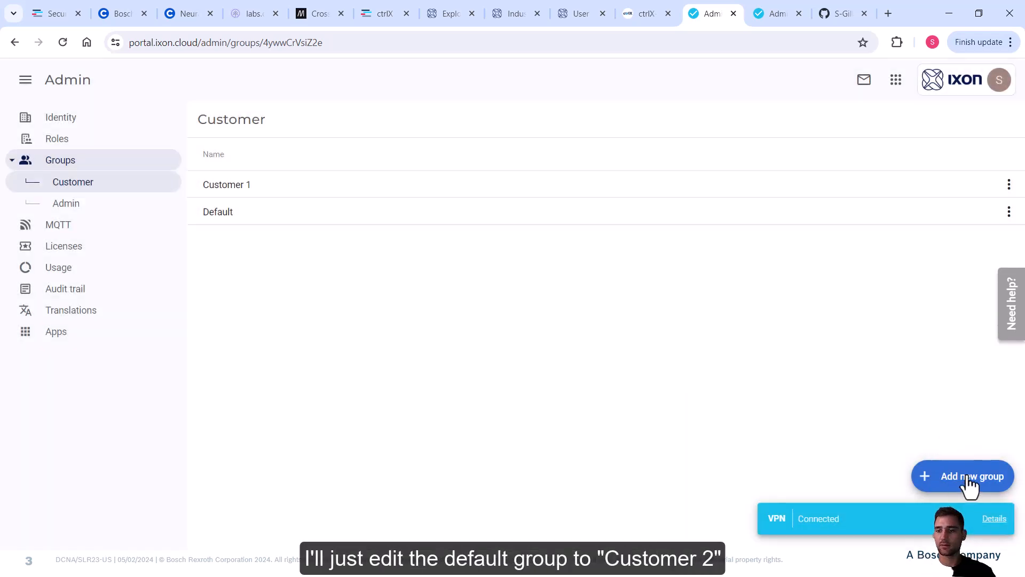
Rename the Default group to Customer 2.
left_click(1009, 212)
left_click(968, 248)
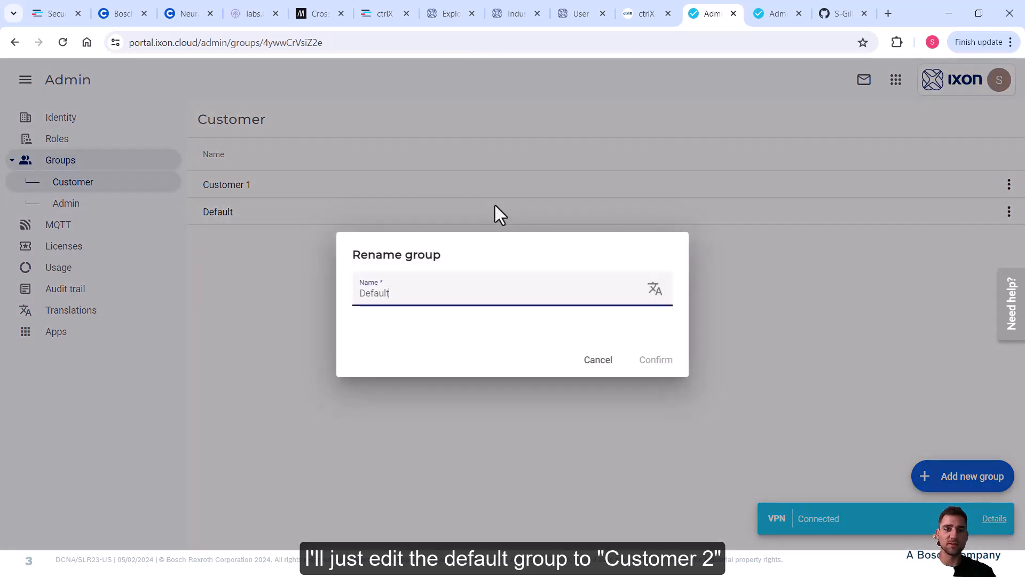
key("BackSpace")
key("BackSpace")
key("BackSpace")
key("BackSpace")
key("BackSpace")
key("BackSpace")
key("BackSpace")
type("Customer 2")
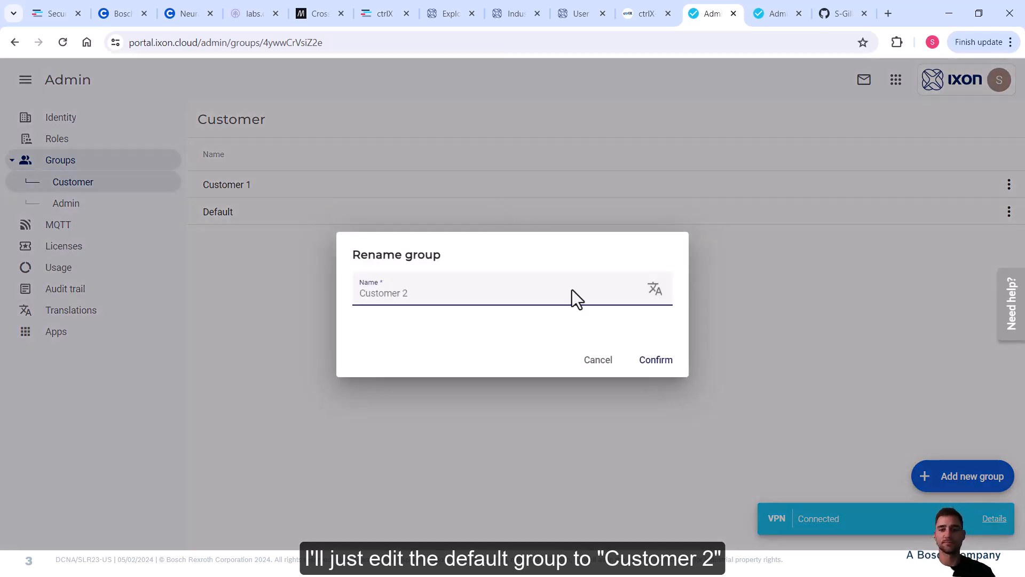
left_click(652, 361)
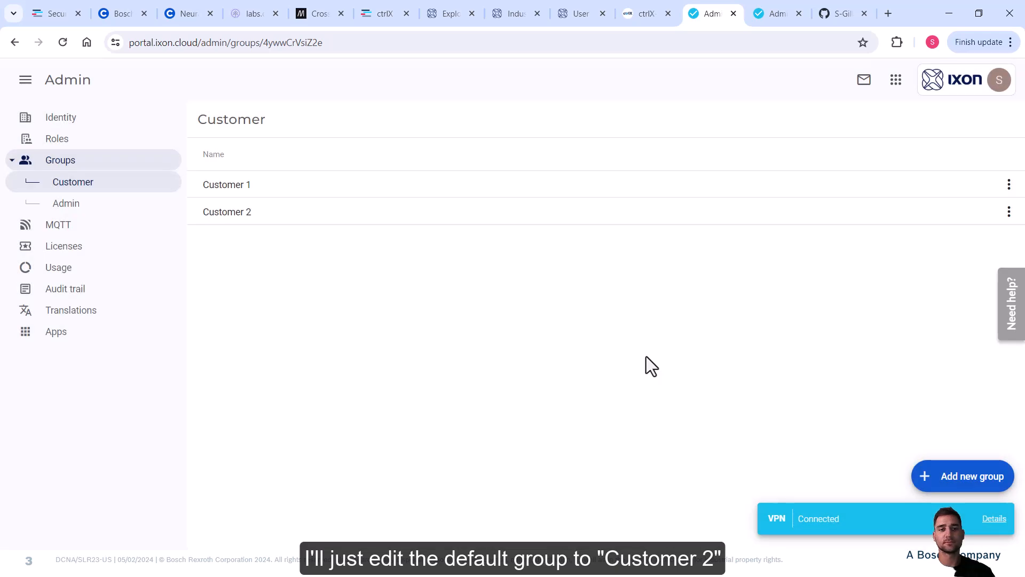
Create groups Admin 1 and Admin 2 under the Admin group type.
left_click(75, 207)
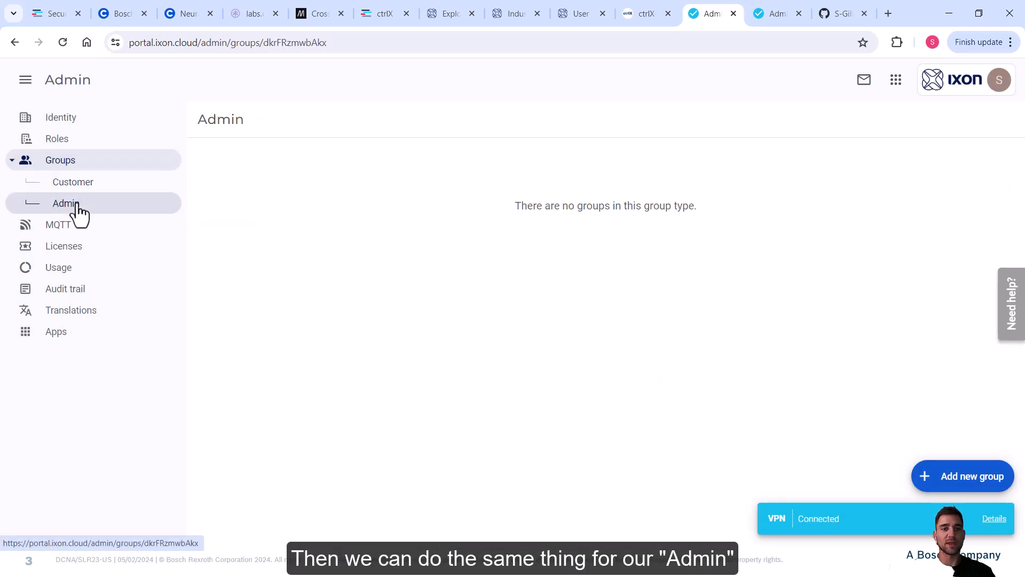
left_click(914, 472)
left_click(482, 304)
type("Adm")
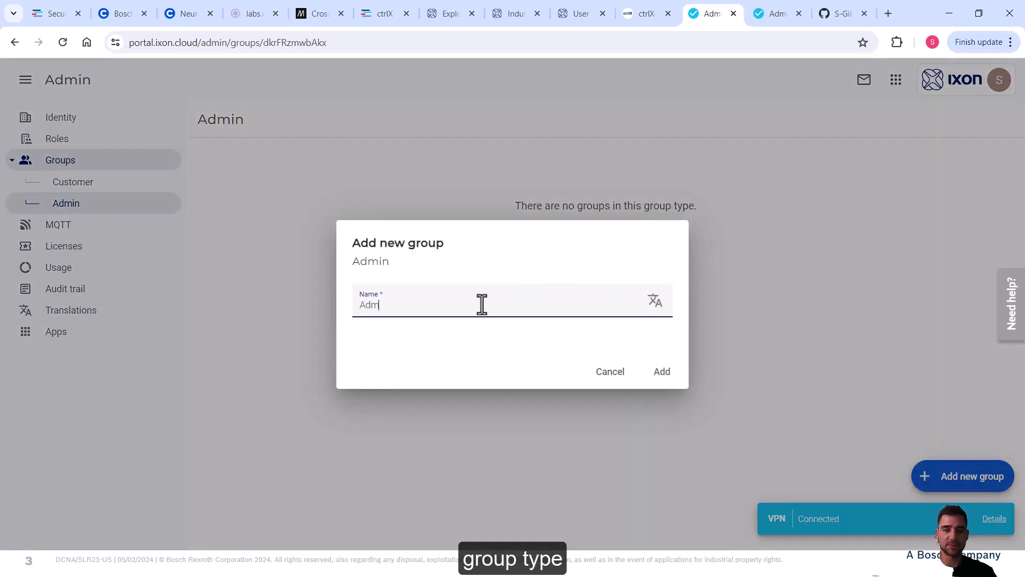
type("in 1")
left_click(658, 368)
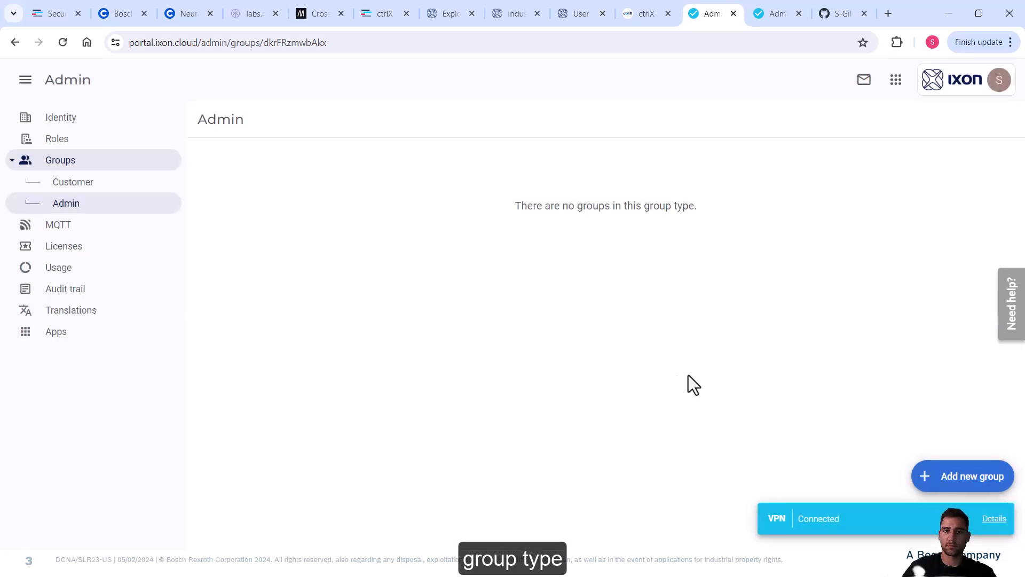
left_click(968, 478)
left_click(446, 296)
type("A")
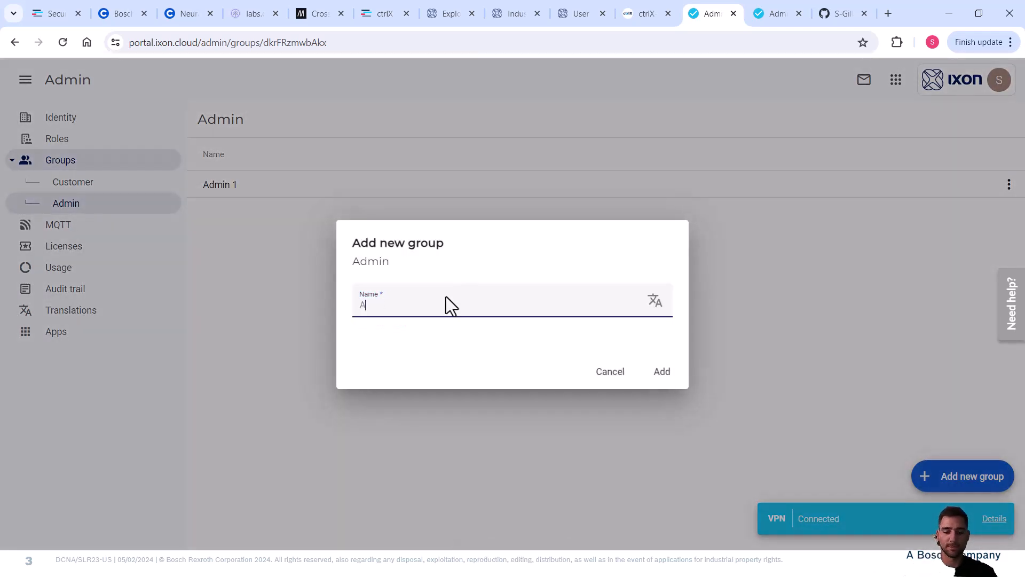
type("dmin 2")
left_click(660, 373)
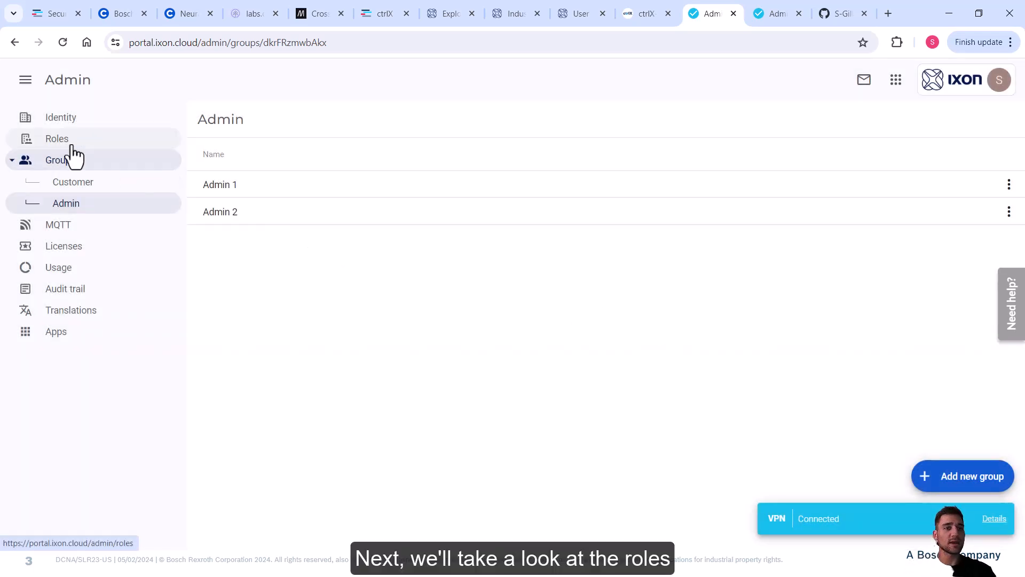
On the Roles page, remove the test role and open the Add role form.
left_click(72, 144)
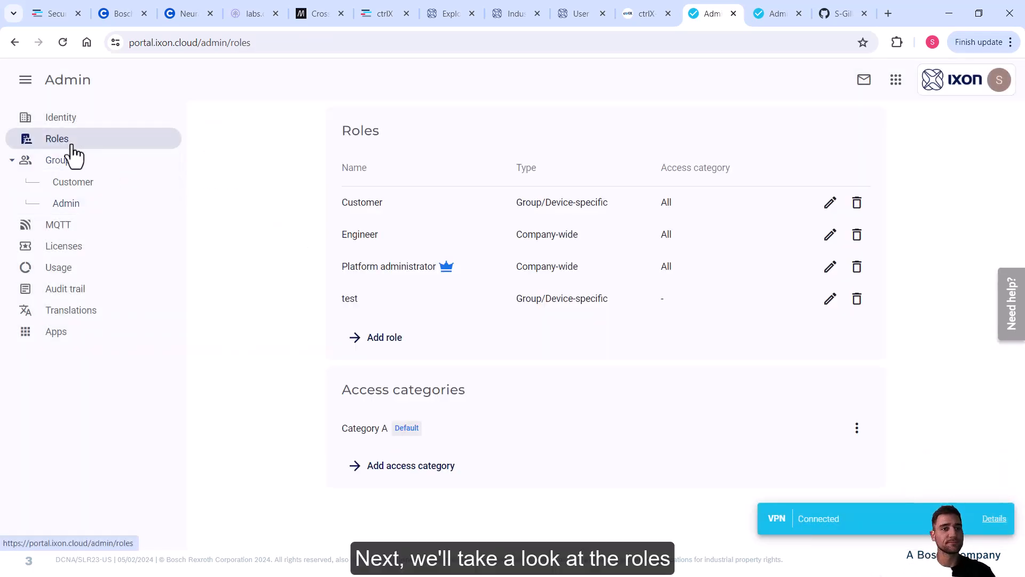
left_click(857, 299)
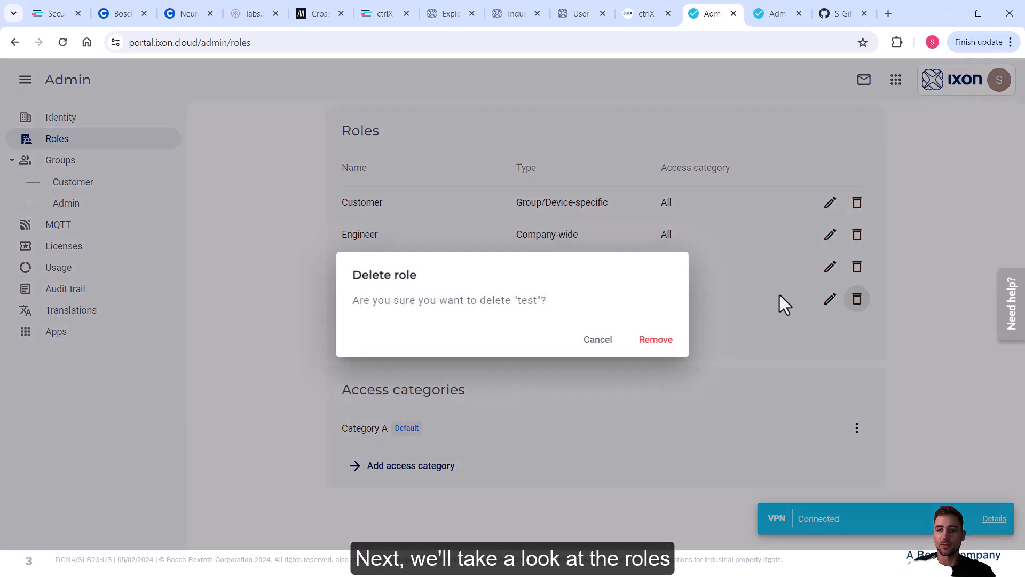
left_click(657, 339)
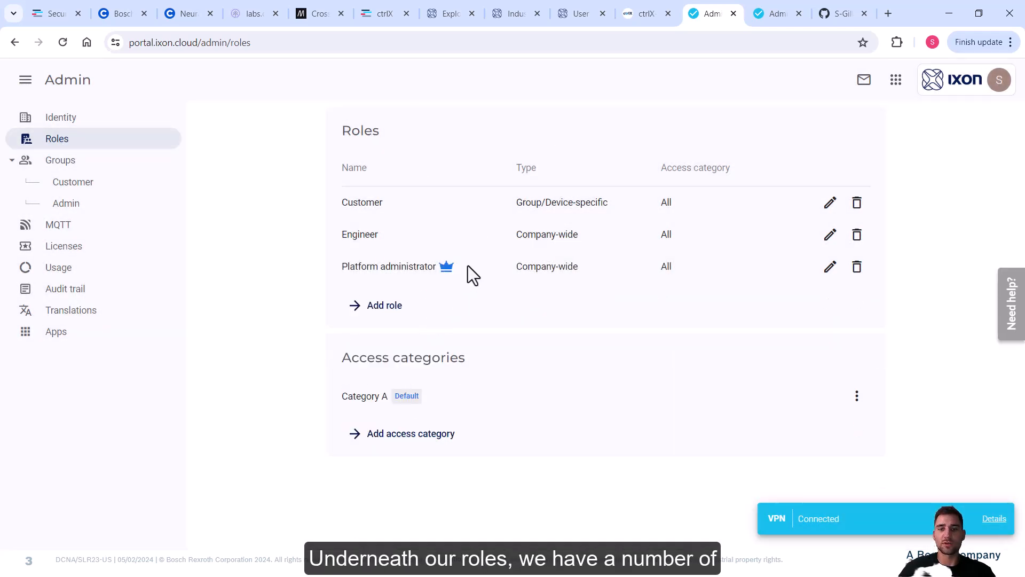
left_click(364, 315)
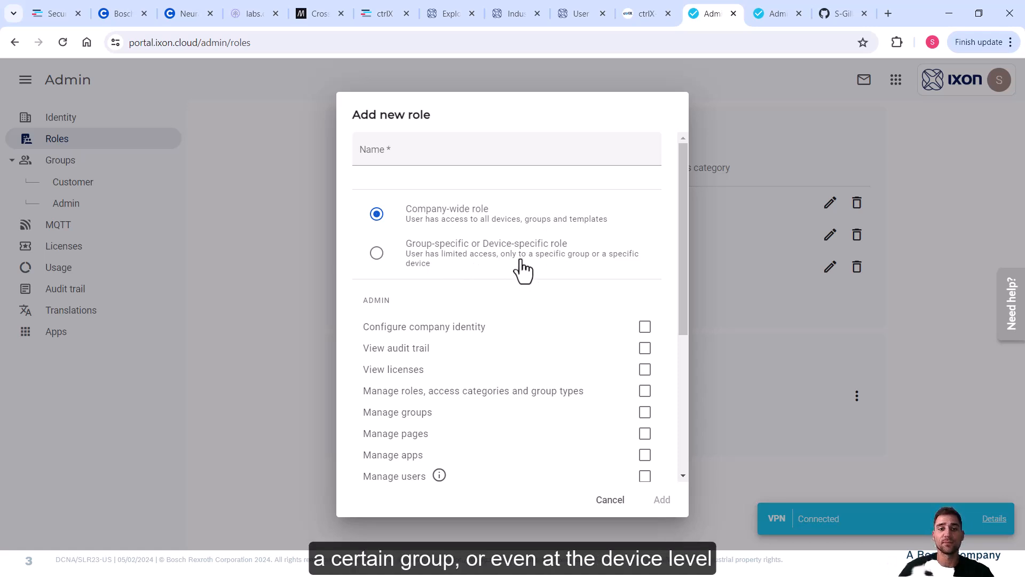
Create the group-specific Test role with Configure devices and Category A permissions.
left_click(606, 171)
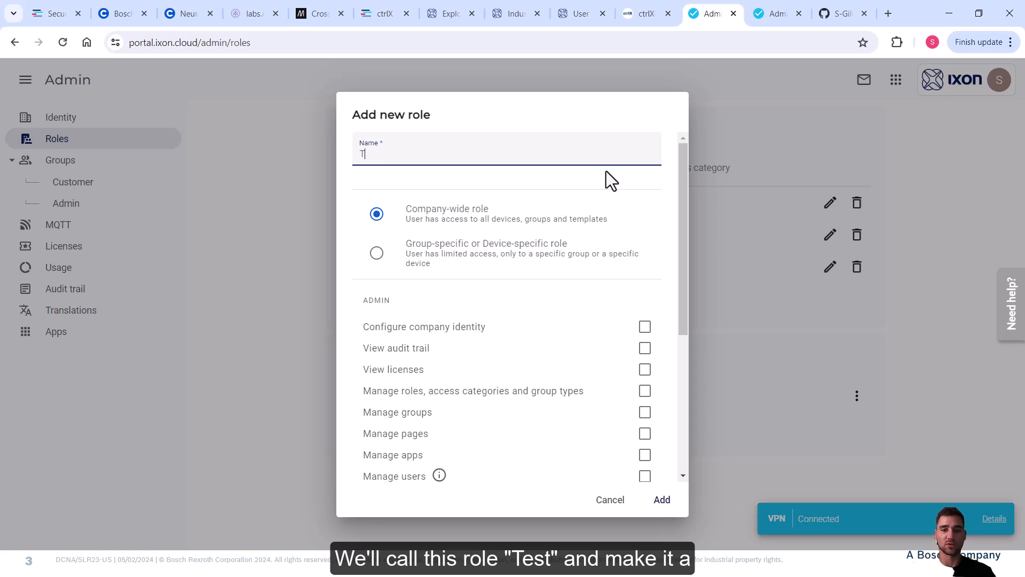
left_click(377, 253)
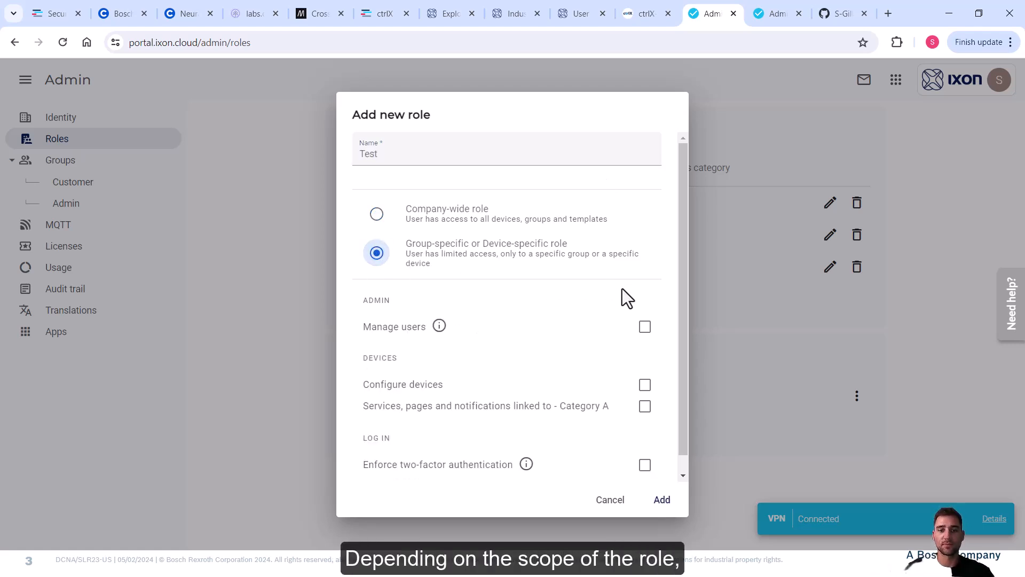
left_click(377, 214)
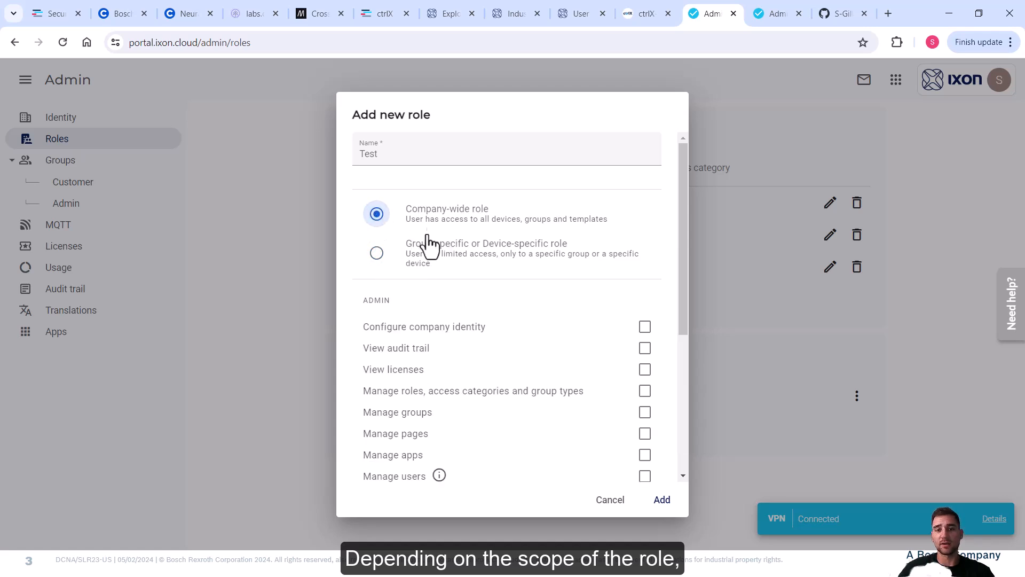
mouse_move(682, 182)
left_mouse_down()
mouse_move(676, 328)
mouse_move(692, 171)
left_mouse_up()
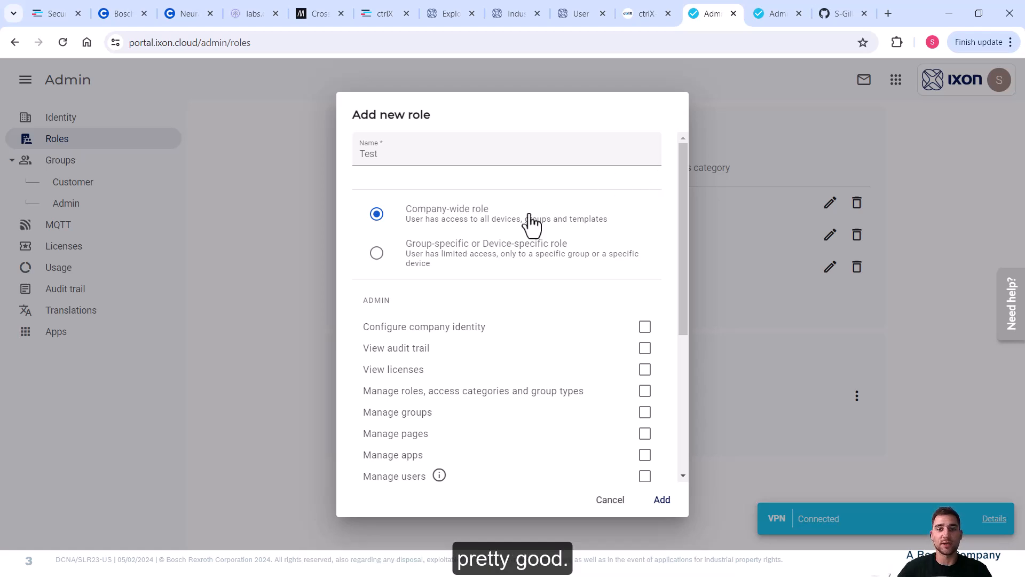
left_click(376, 253)
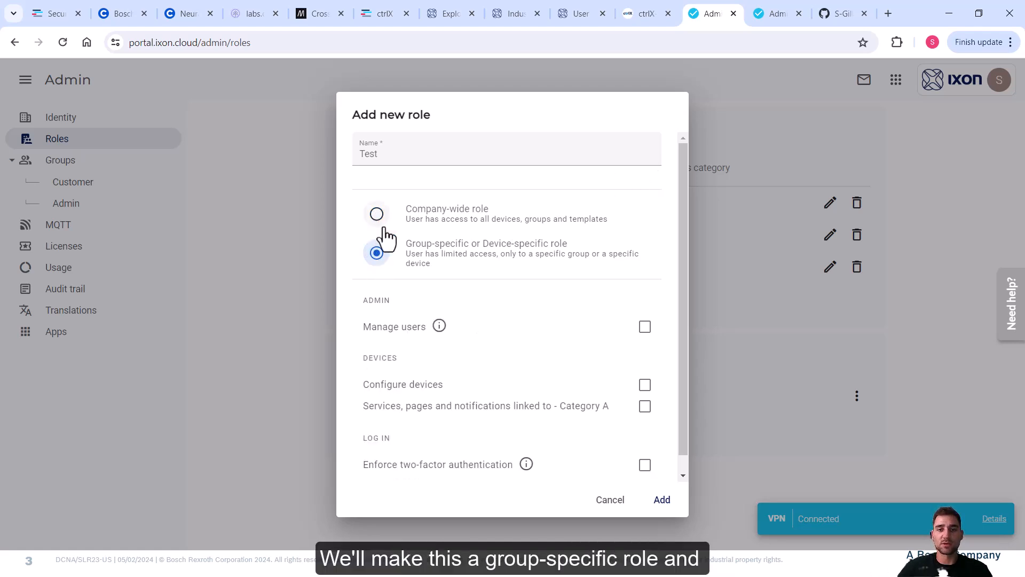
scroll(625, 363, "down", 1)
left_click(644, 370)
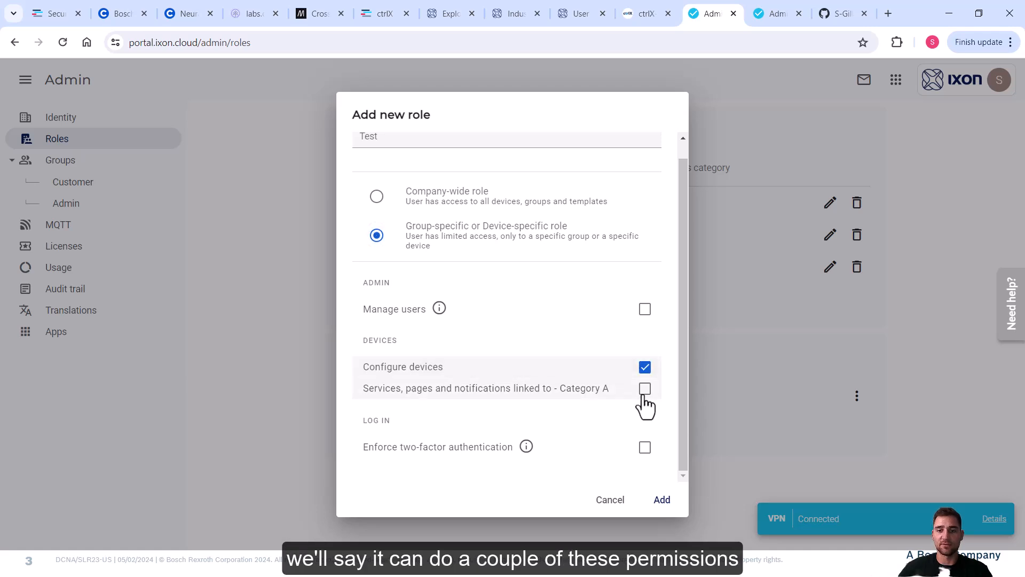
left_click(645, 391)
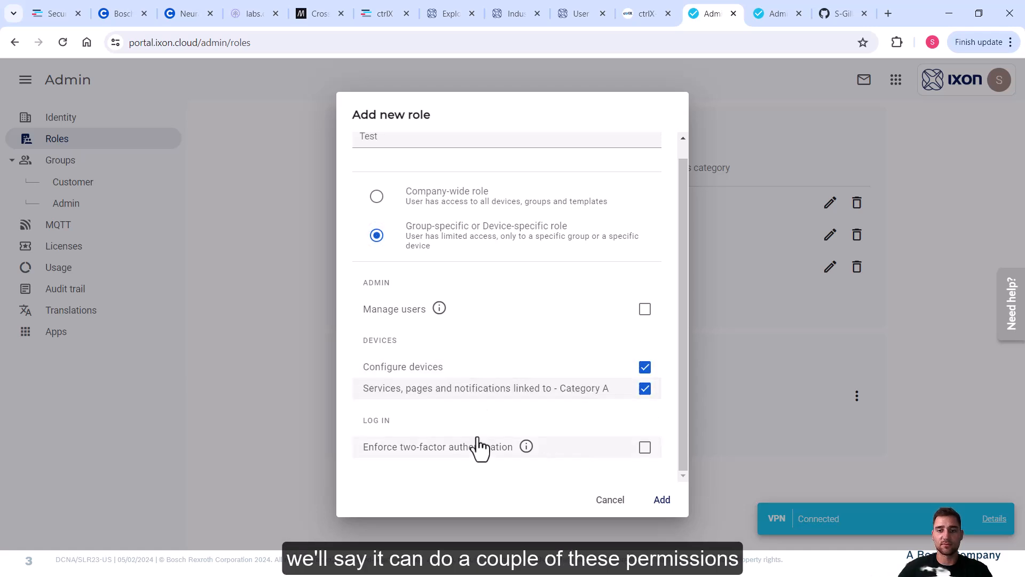
left_click(662, 500)
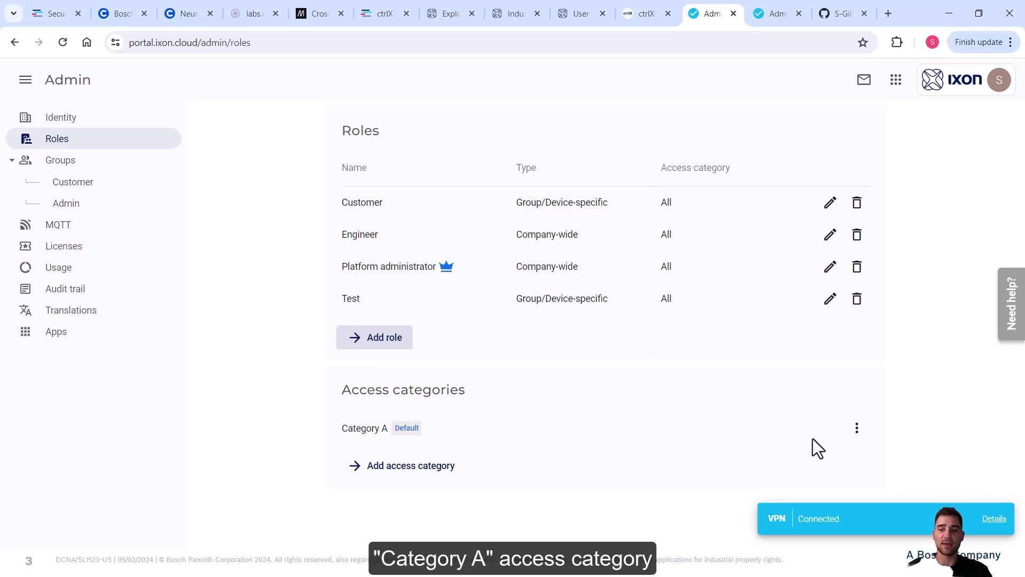
Add a new access category named Category B.
left_click(396, 470)
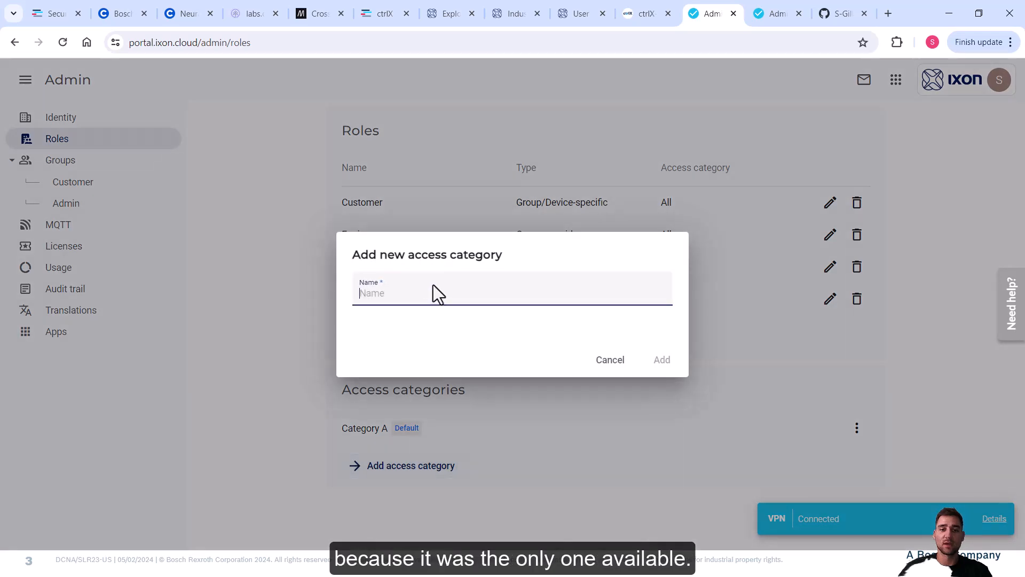
type("Category B")
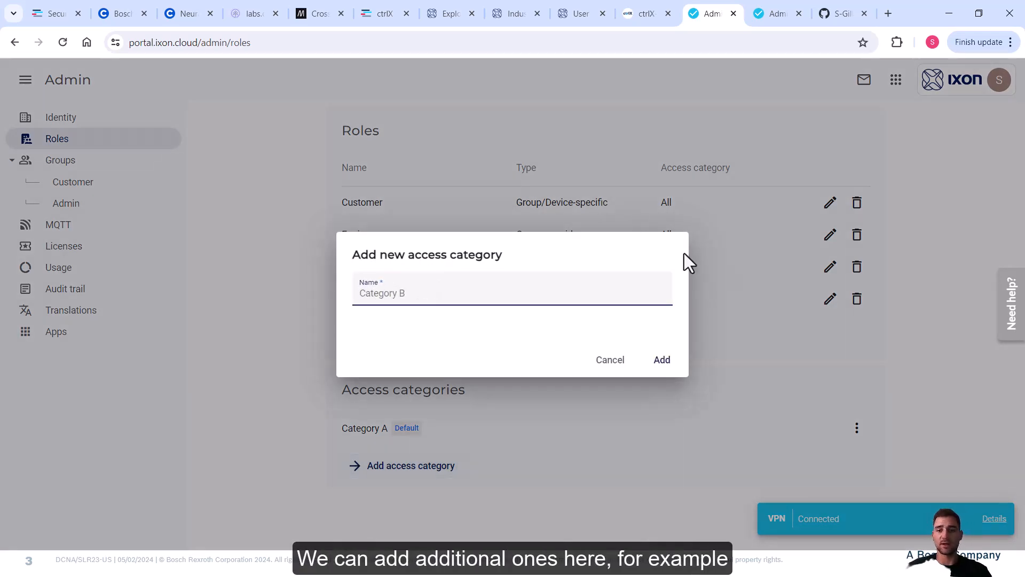
left_click(675, 369)
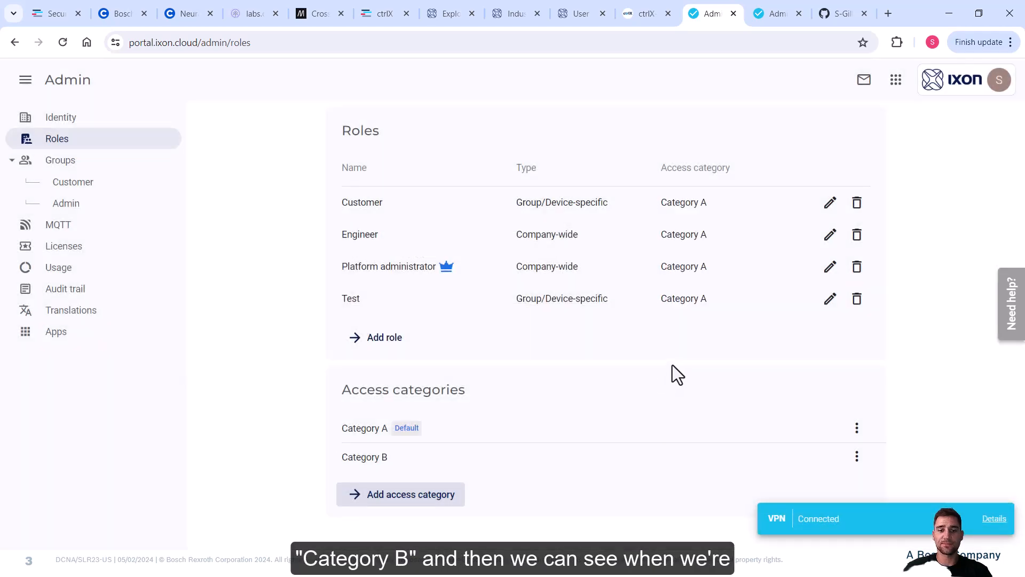
Grant the Test role Category B access and save it.
left_click(830, 301)
left_click(628, 419)
scroll(522, 417, "down", 1)
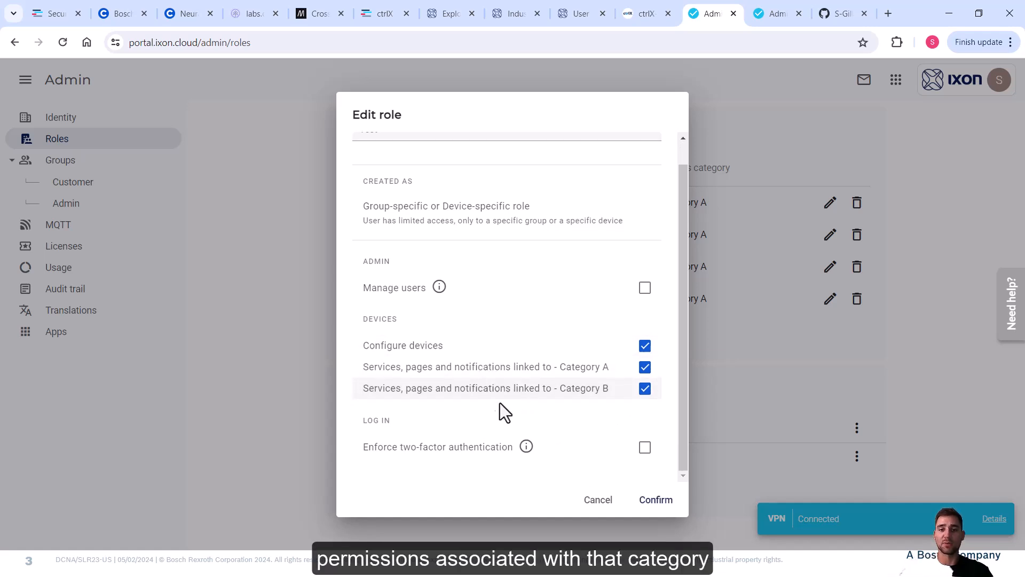
left_click(647, 501)
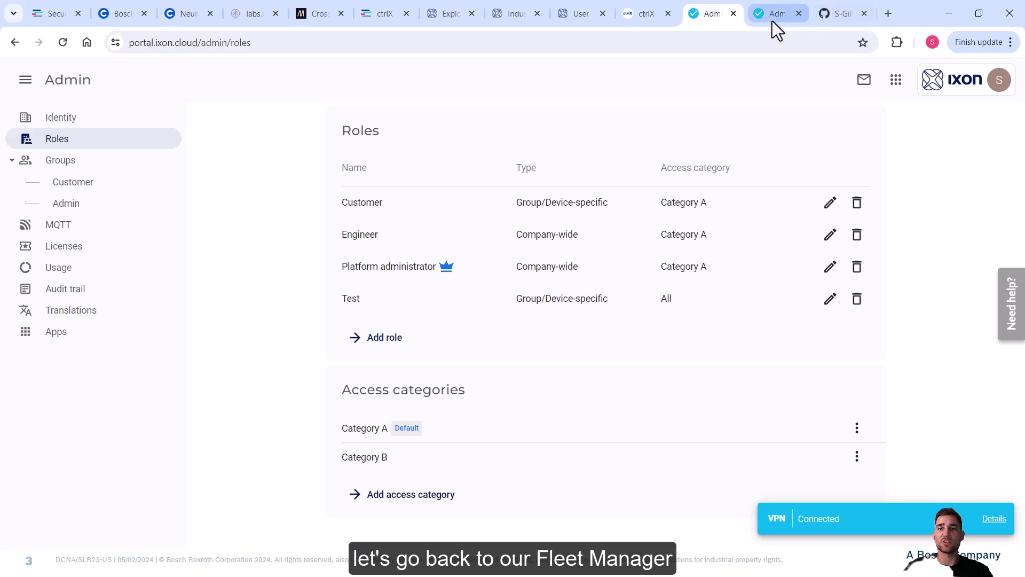
In Fleet Manager, assign the ctrlX CORE x3 device to the Customer 1 group.
left_click(890, 82)
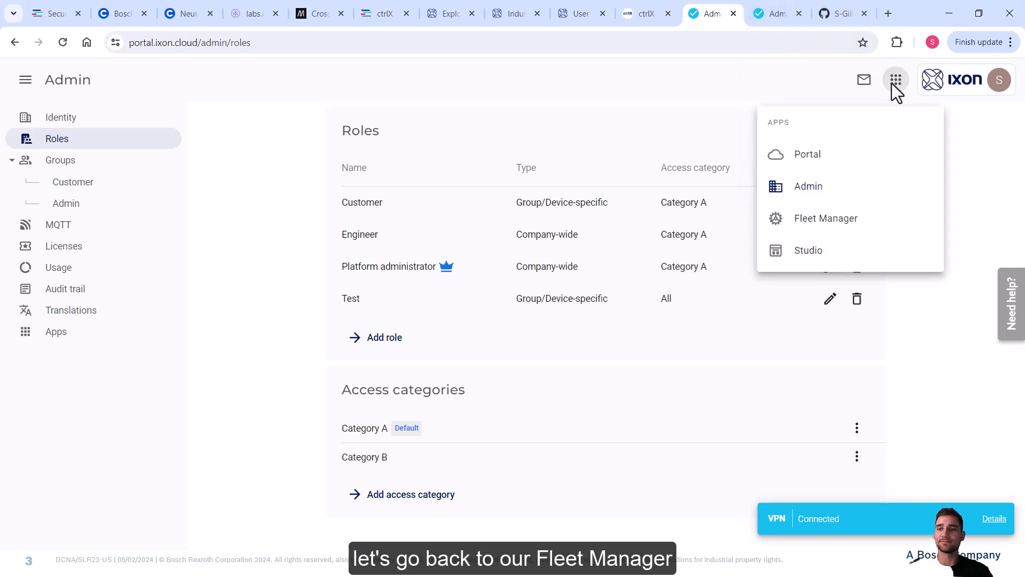
left_click(827, 219)
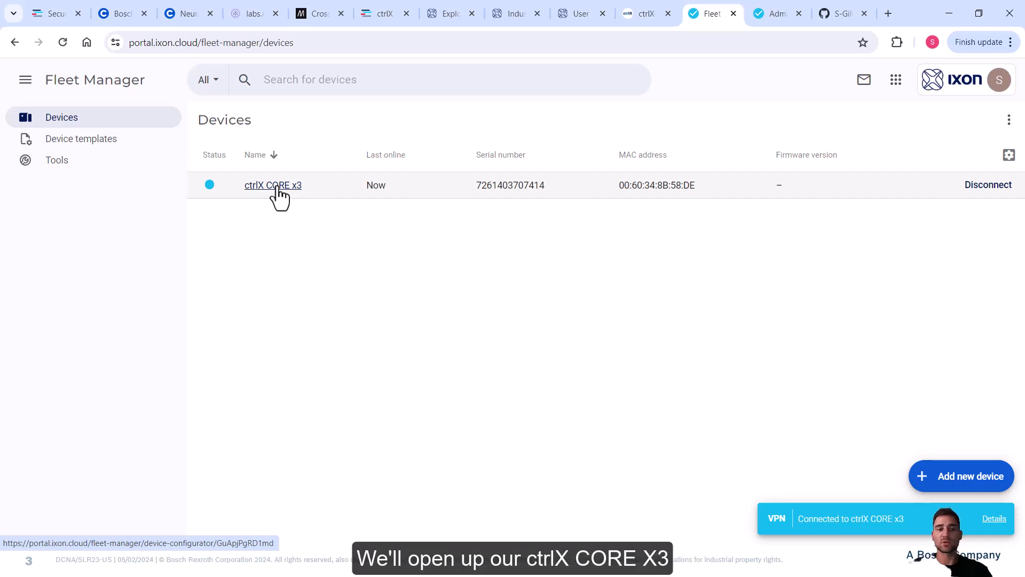
left_click(279, 186)
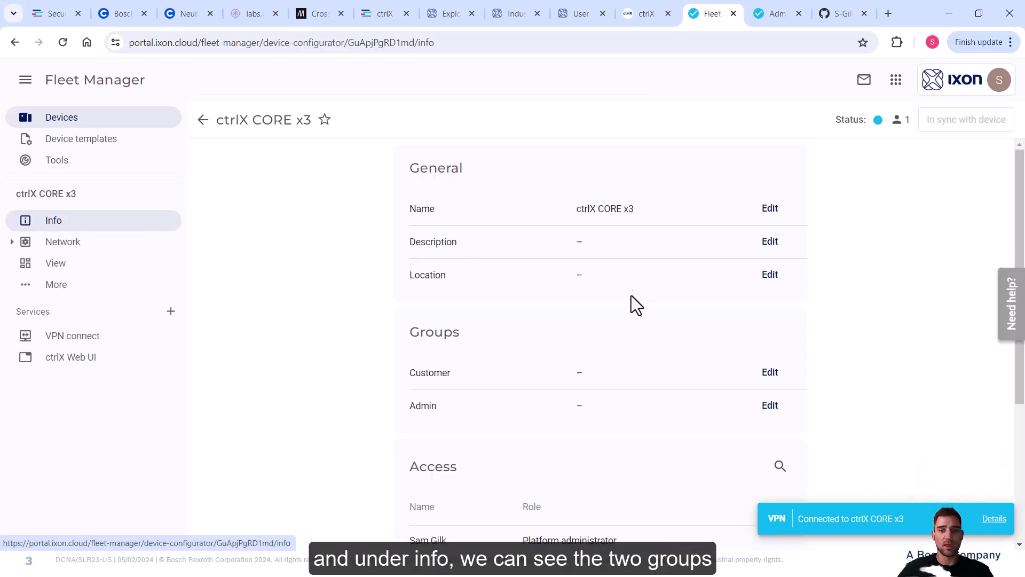
scroll(634, 299, "down", 1)
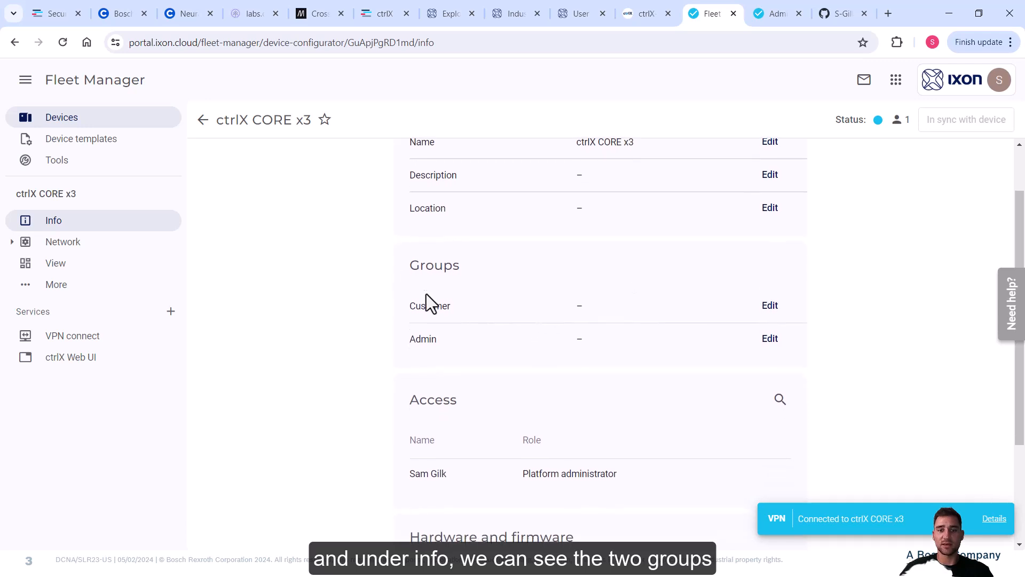
scroll(524, 329, "up", 1)
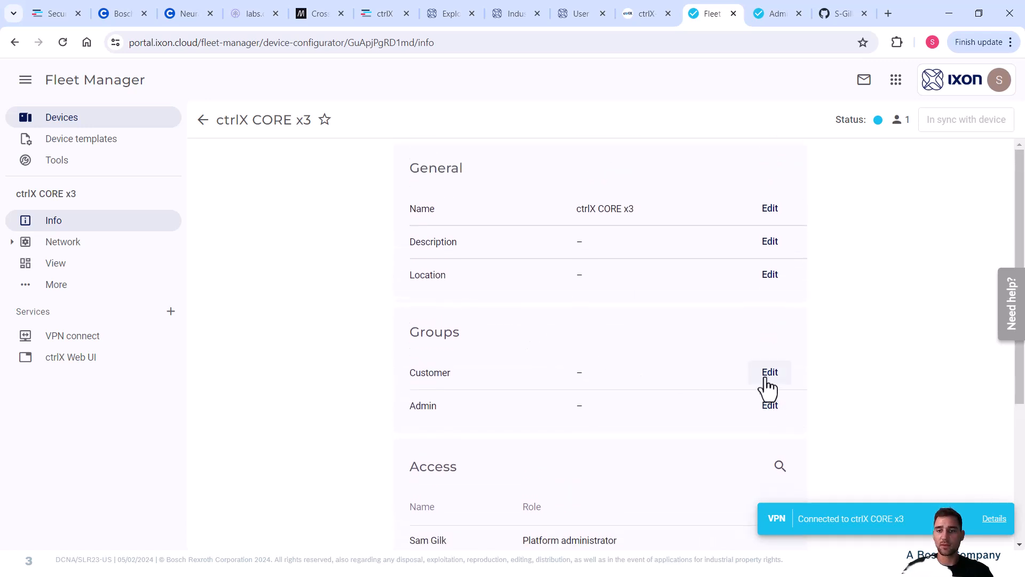
left_click(768, 375)
left_click(370, 339)
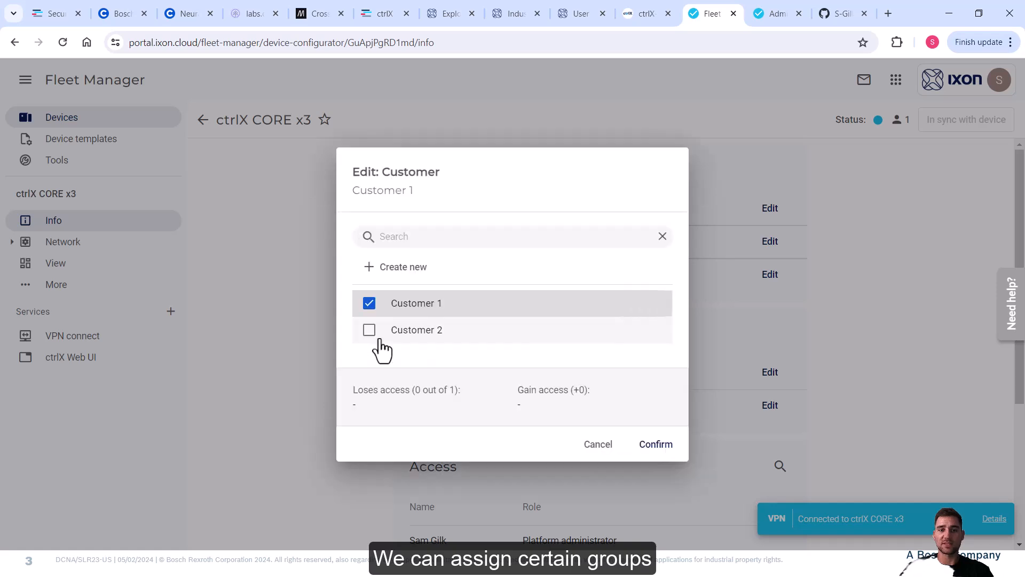
left_click(375, 310)
left_click(380, 313)
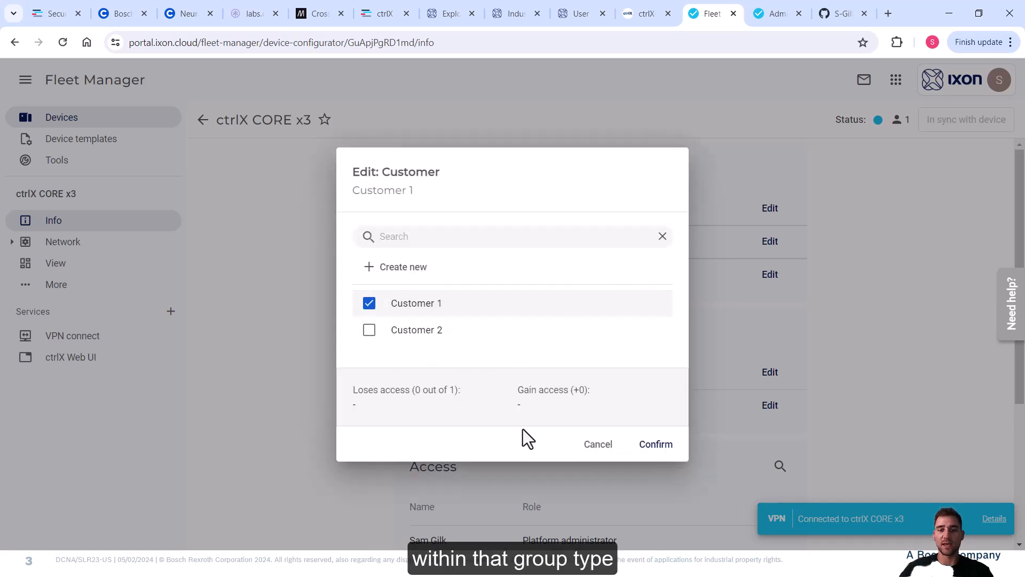
left_click(655, 446)
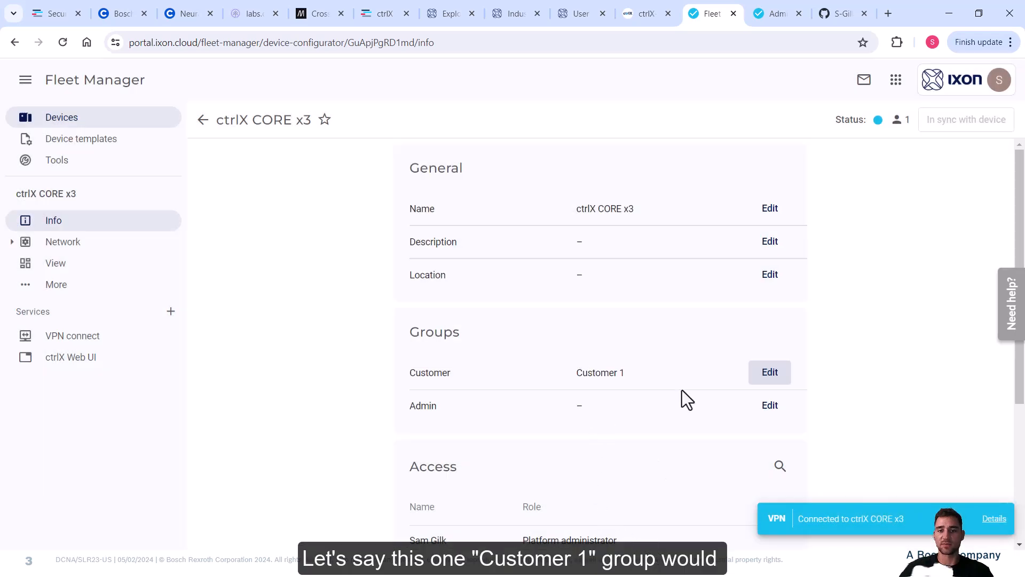
Assign the device to the Admin 1 and Admin 2 groups.
left_click(770, 405)
left_click(497, 341)
left_click(413, 332)
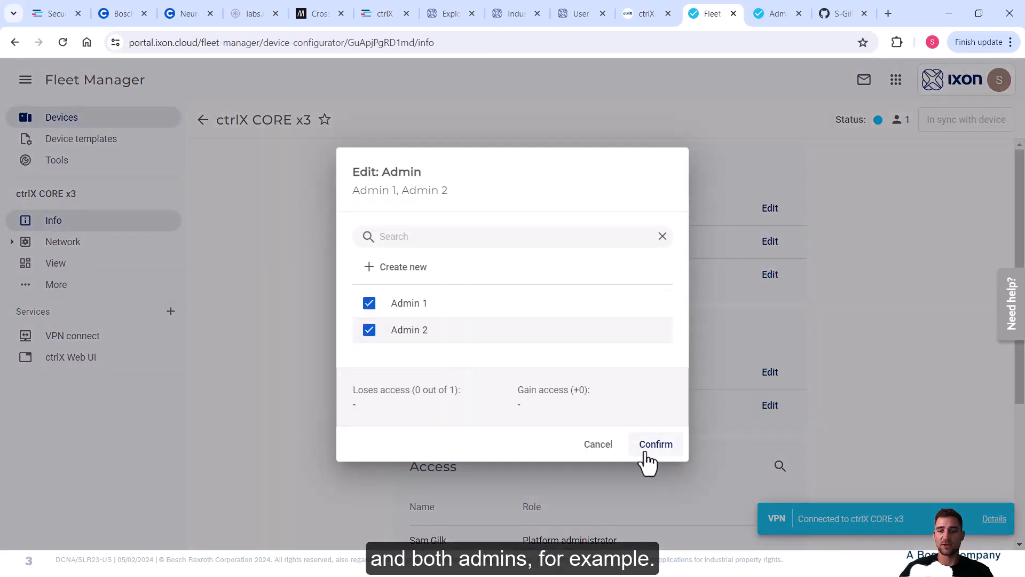
left_click(646, 453)
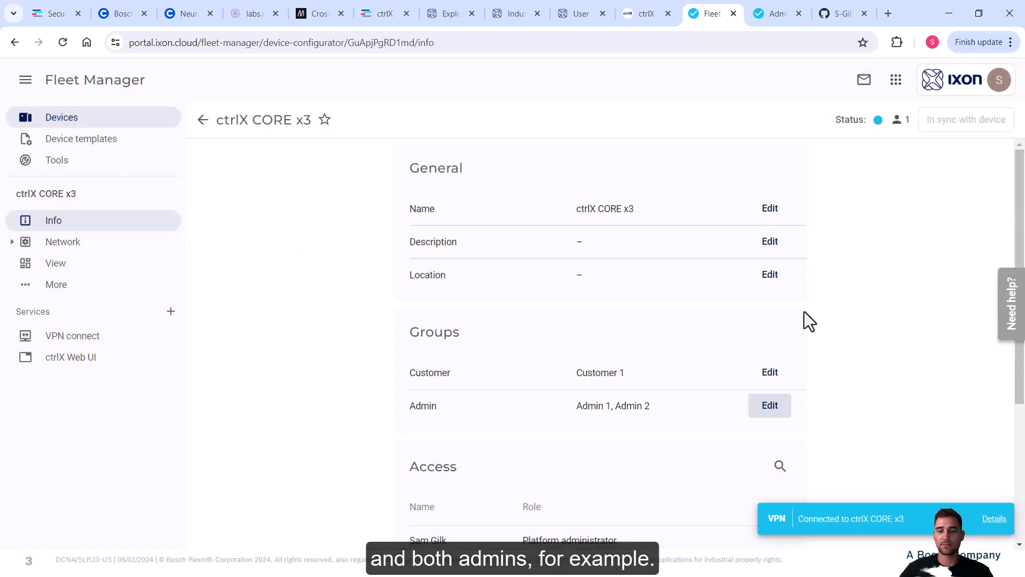
scroll(804, 311, "down", 4)
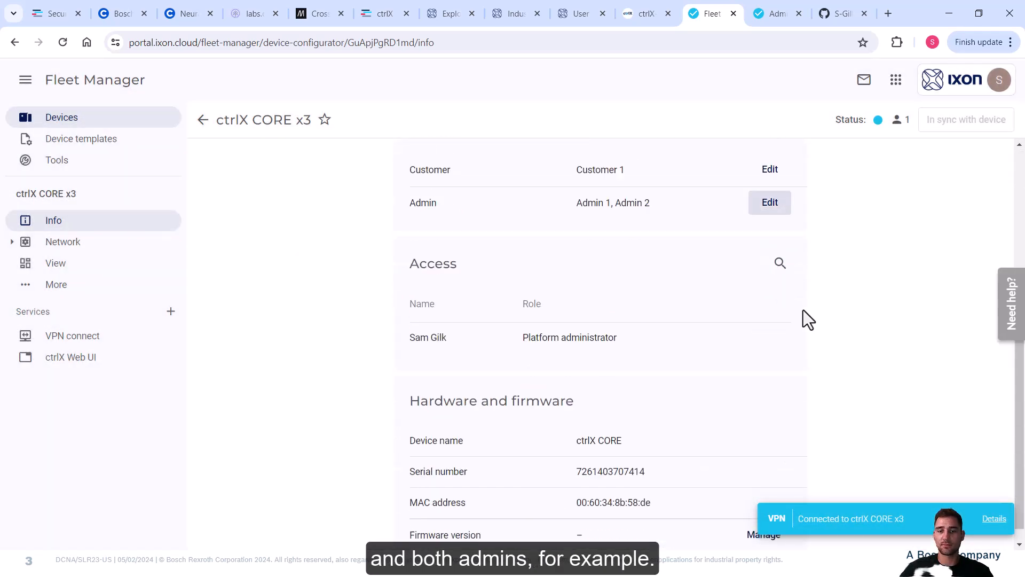
Open the ctrlX Web UI service, try Category B, then set access back to Category A.
left_click(75, 361)
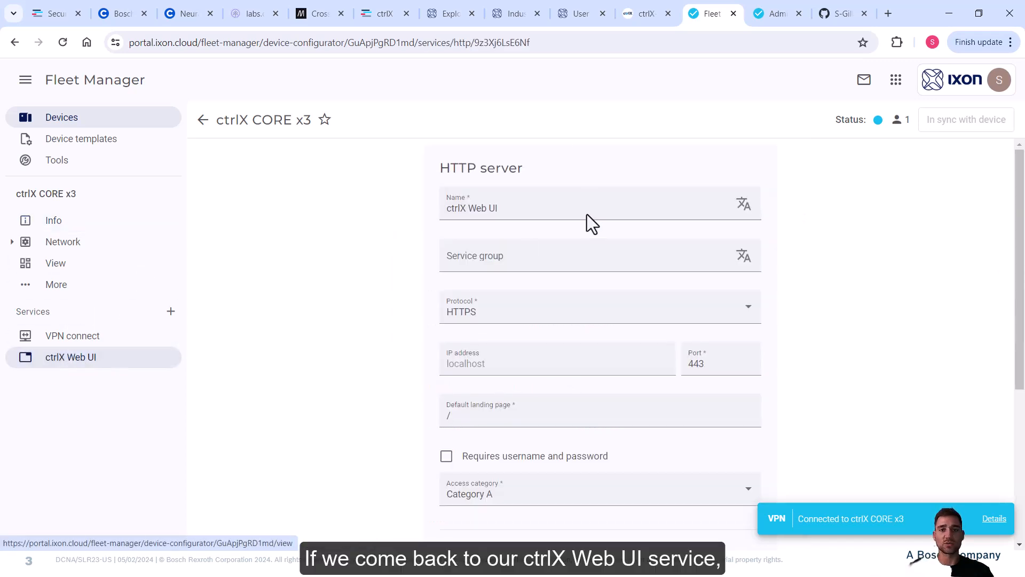
scroll(722, 224, "down", 3)
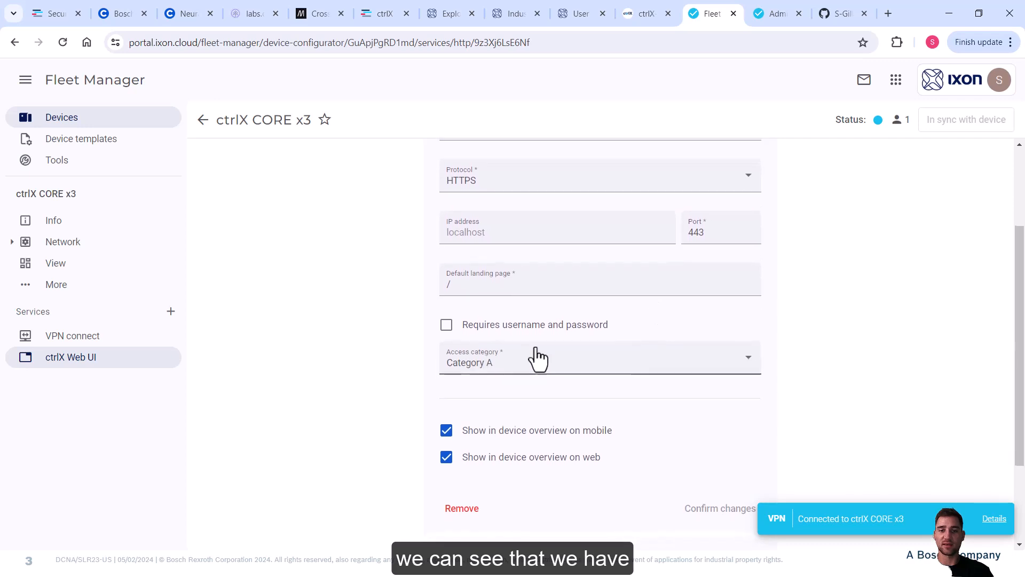
left_click(543, 364)
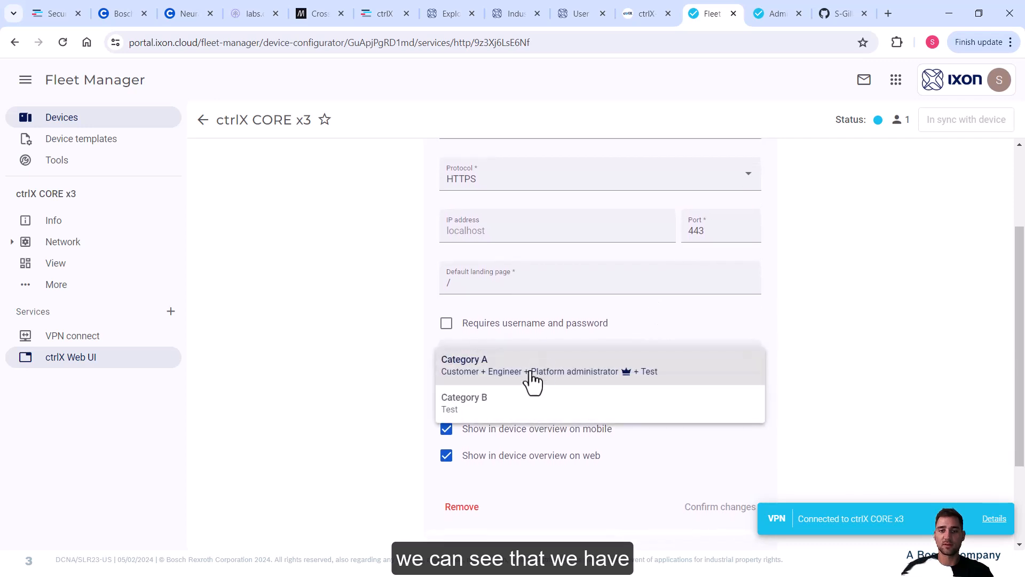
left_click(576, 419)
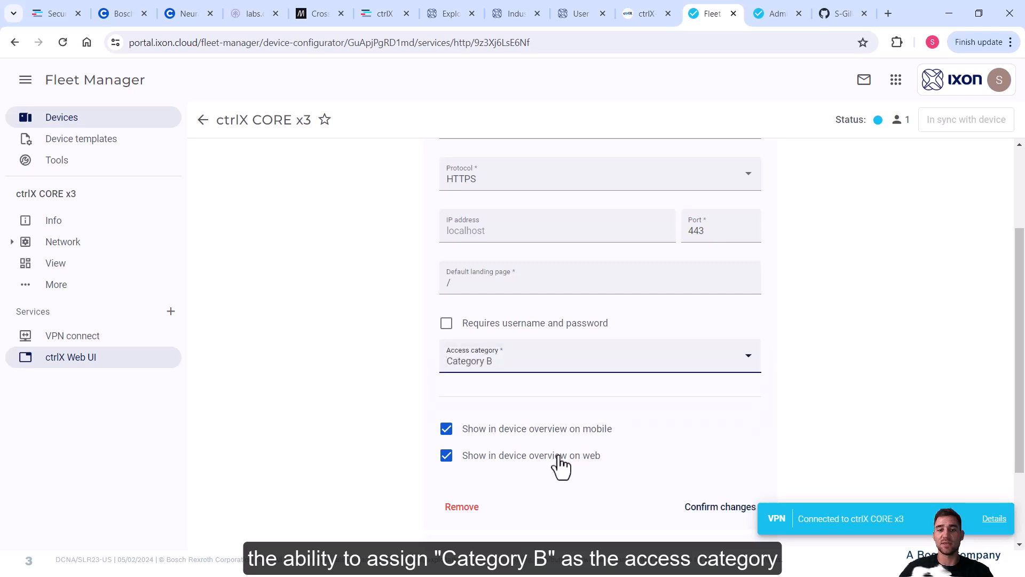
left_click(560, 369)
left_click(499, 340)
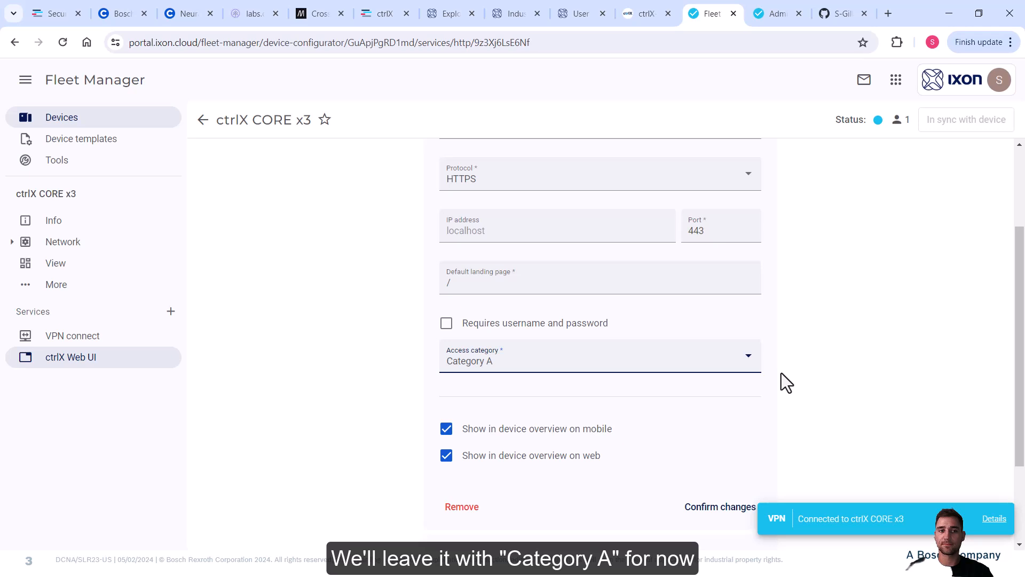
scroll(781, 373, "up", 3)
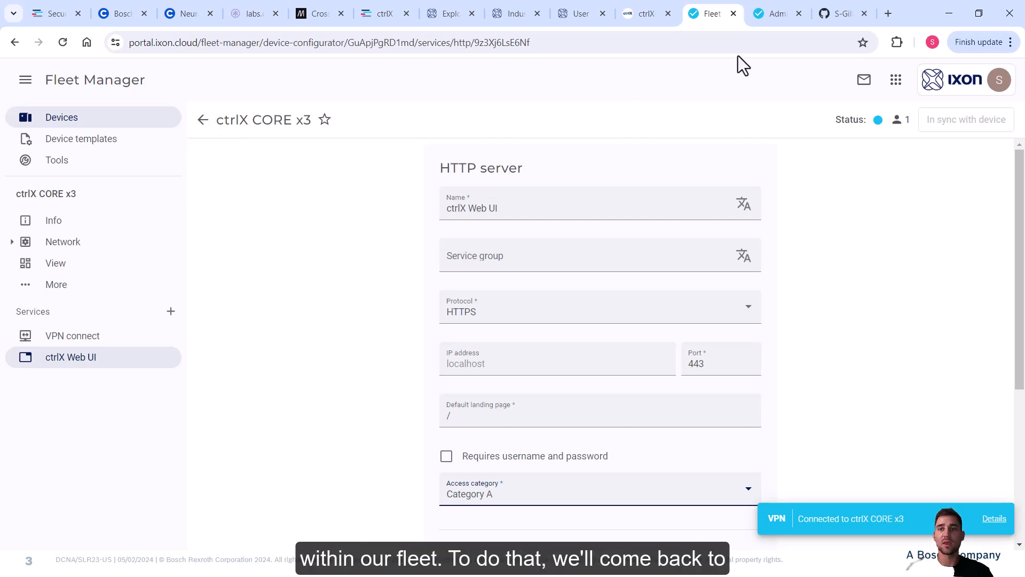
In the Portal's Users page, invite the new user's e-mail with the message 'welcome'.
left_click(897, 84)
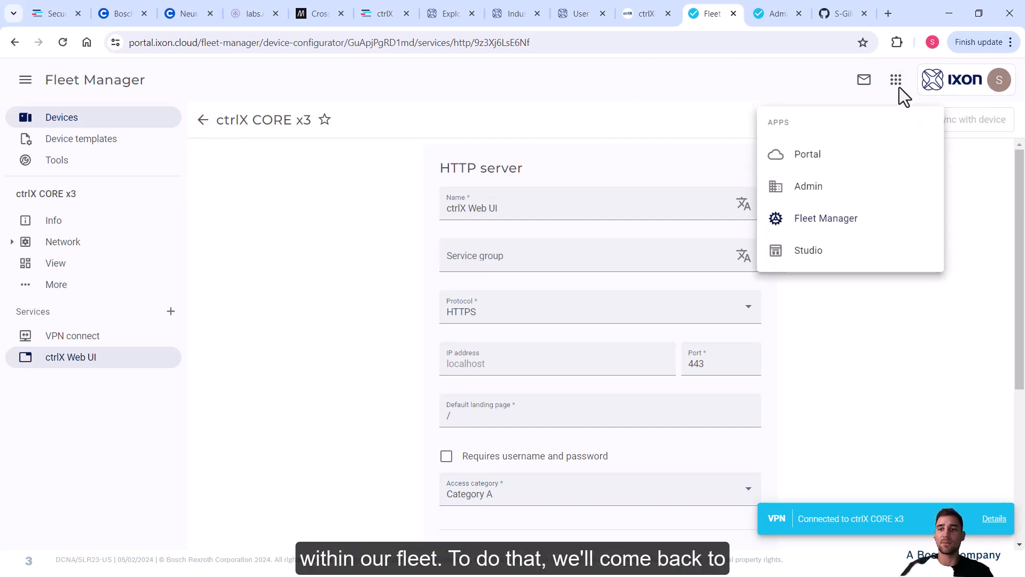
left_click(812, 169)
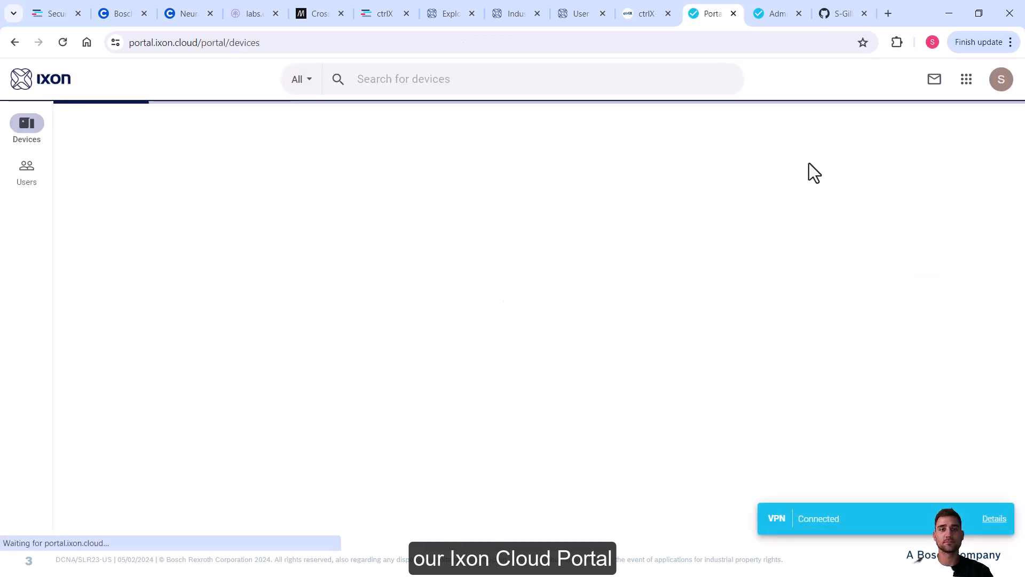
left_click(24, 183)
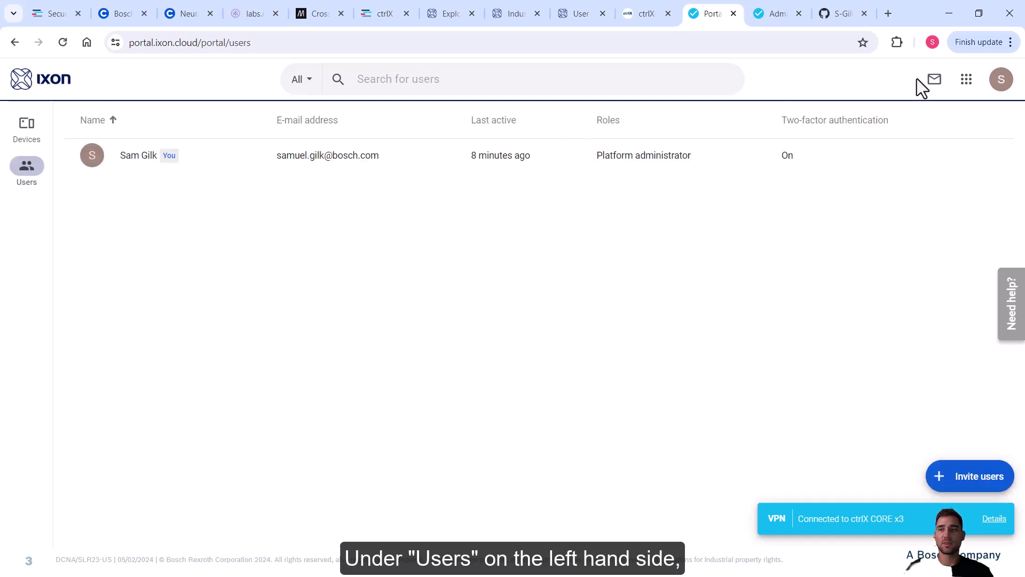
left_click(988, 477)
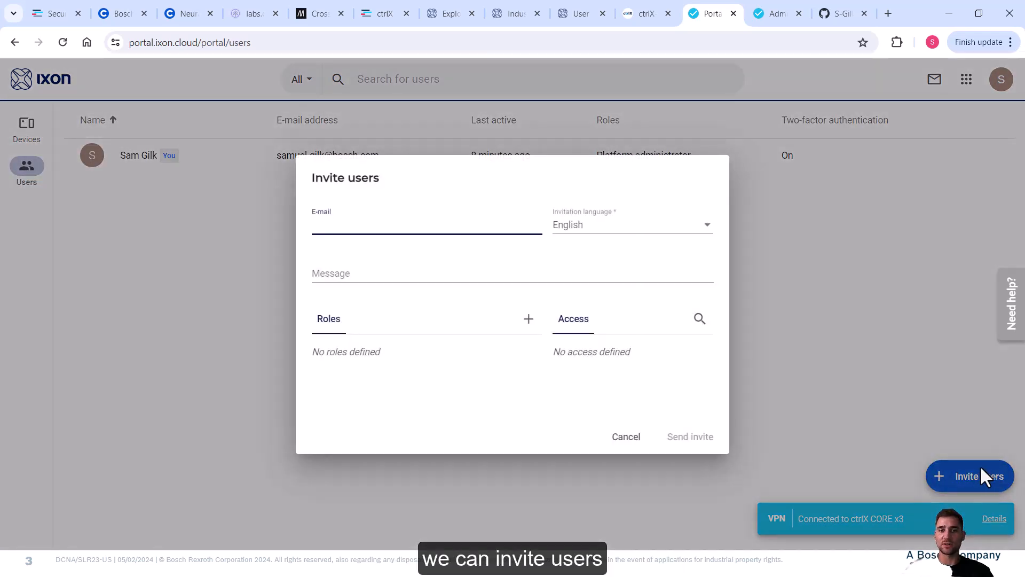
type("te")
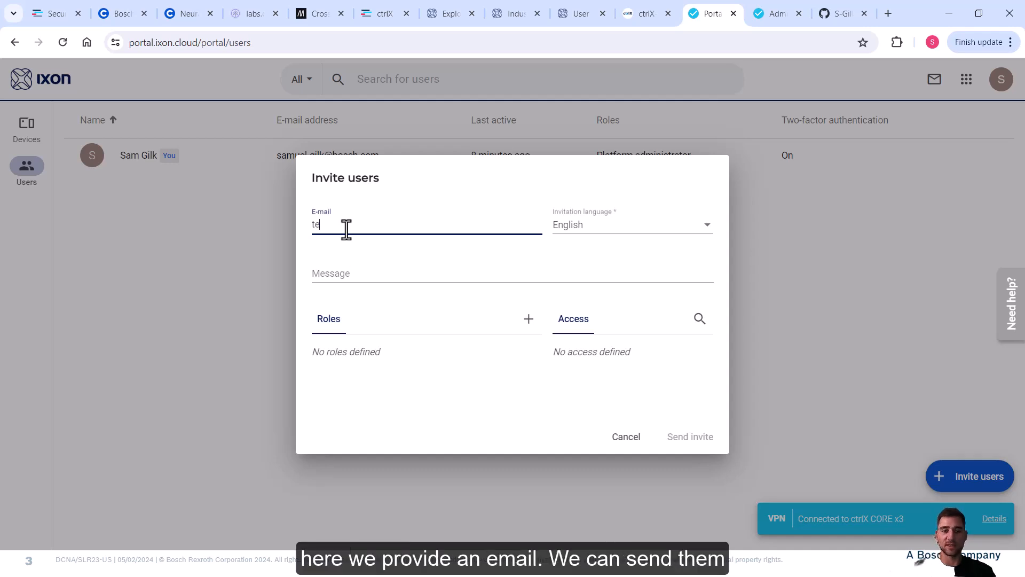
type("st@test.com")
key("Tab")
key("Tab")
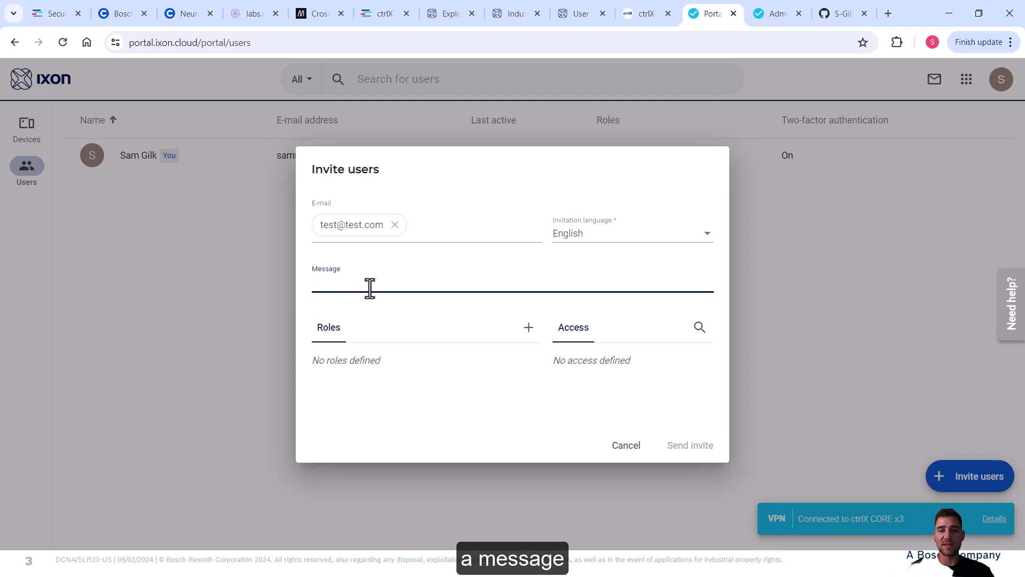
type("welcome")
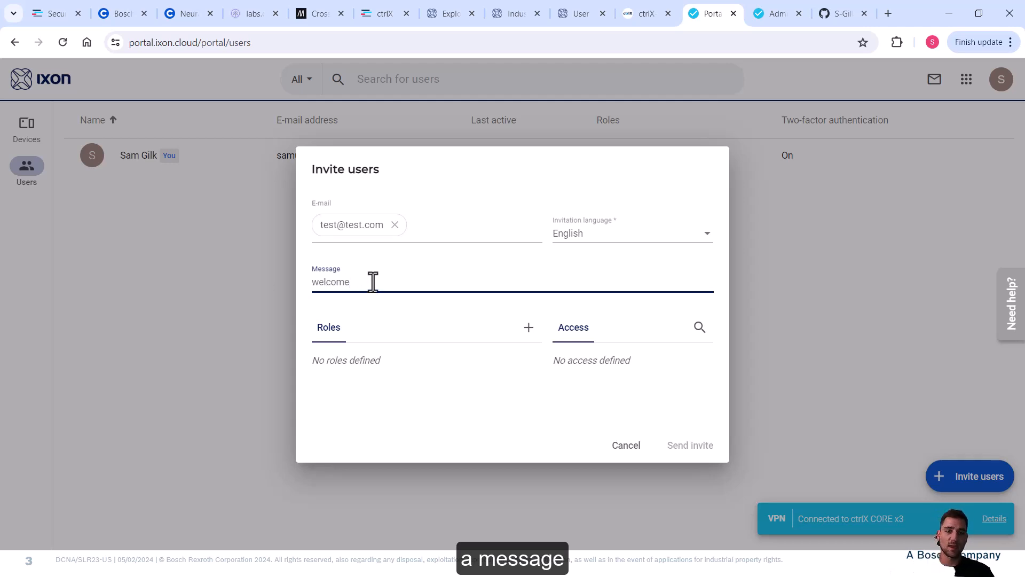
left_click(408, 367)
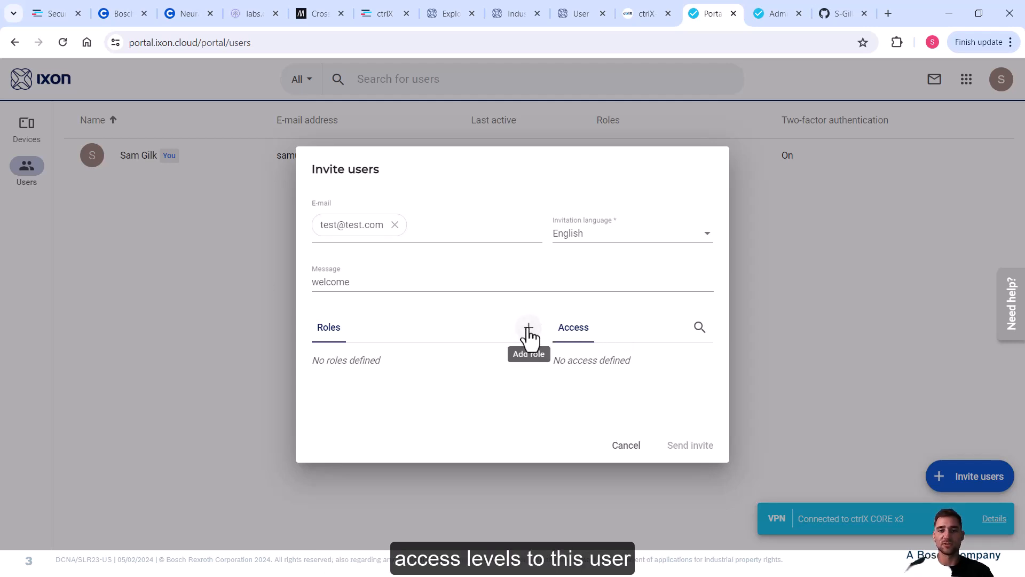
Give the invitee the group-specific Test role at Customer 1.
left_click(528, 334)
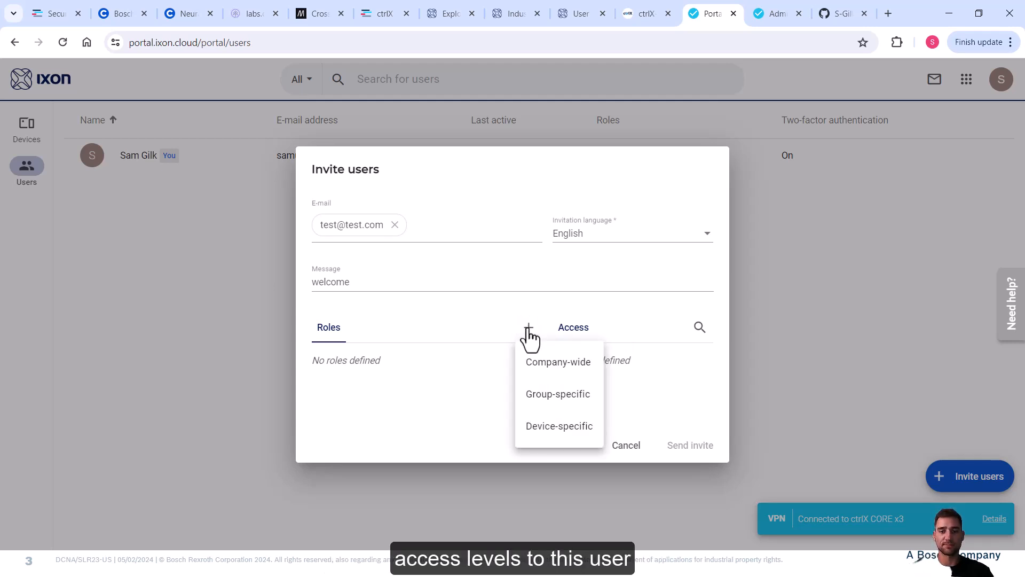
left_click(553, 396)
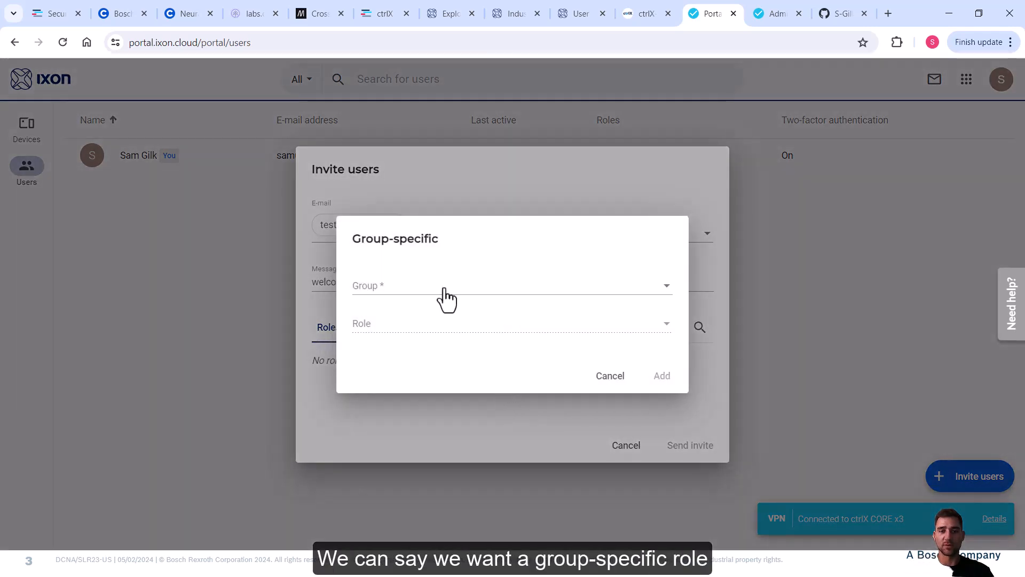
left_click(444, 289)
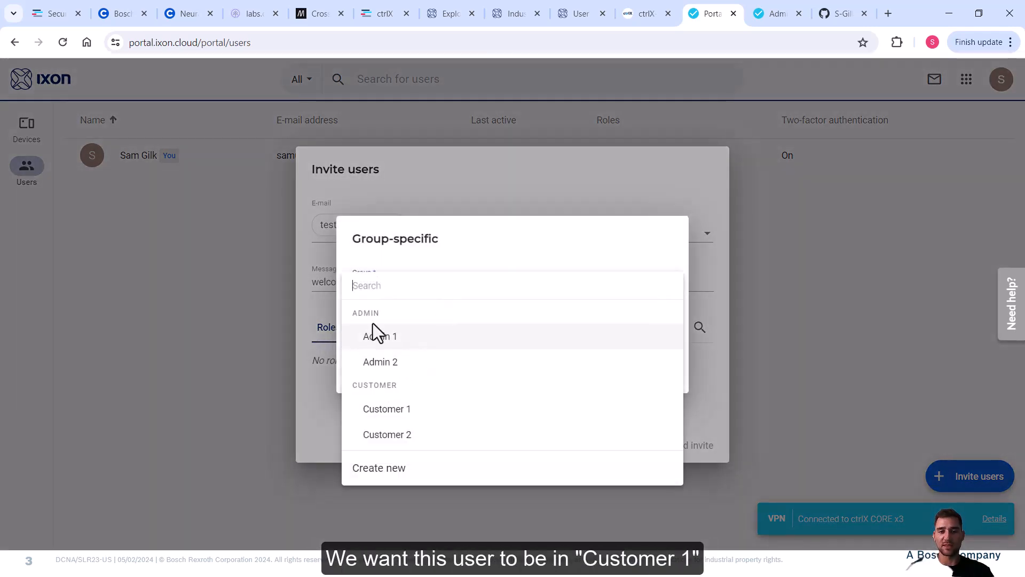
left_click(395, 417)
left_click(469, 323)
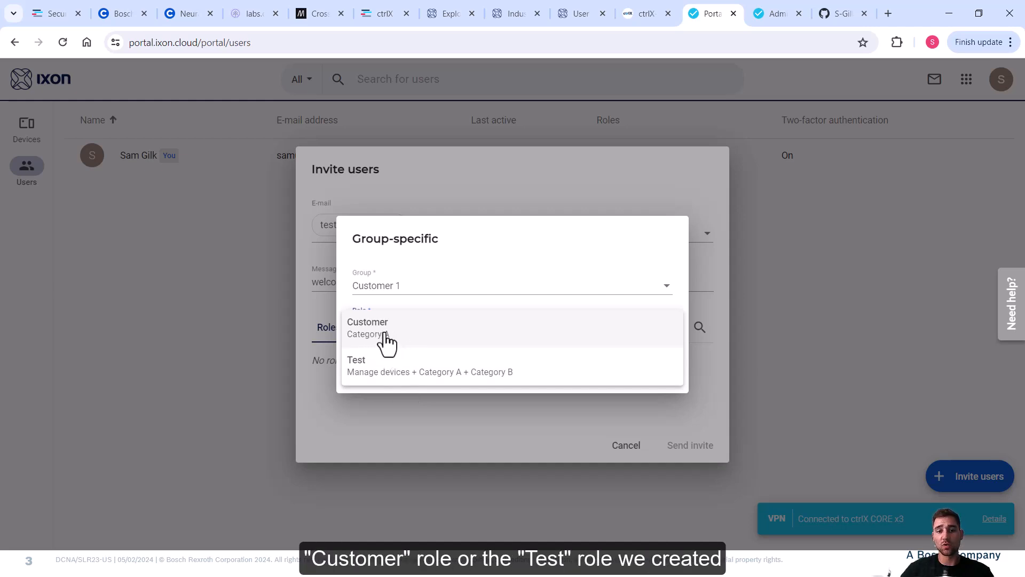
left_click(390, 374)
left_click(662, 378)
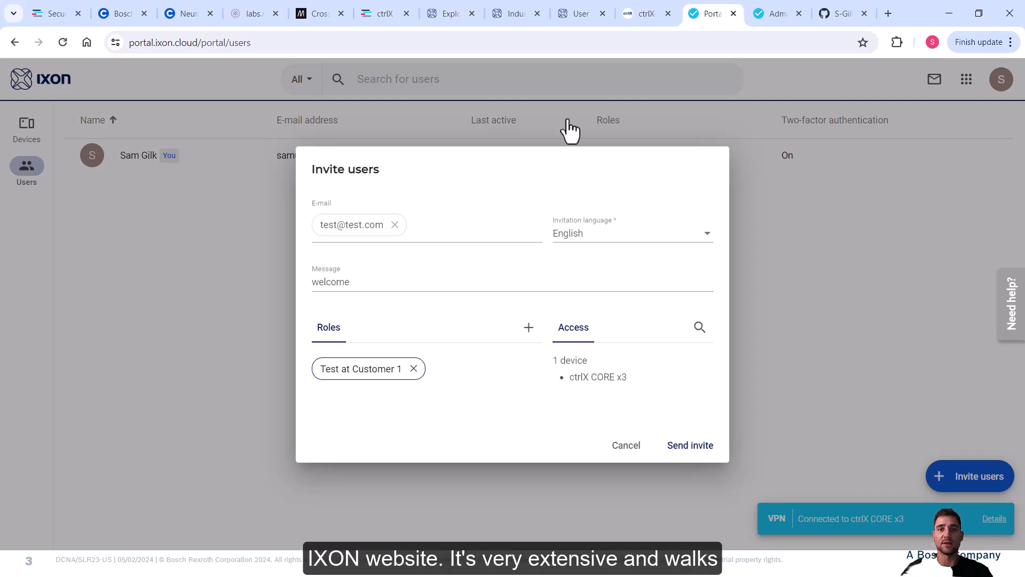
Switch to the User management support article and scroll through it.
left_click(571, 16)
scroll(988, 431, "up", 10)
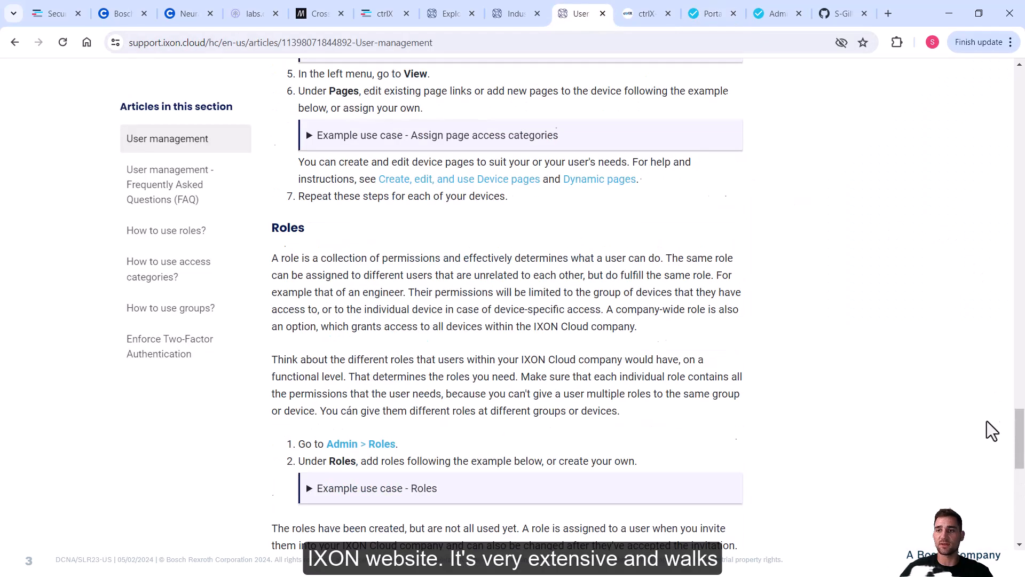
left_click_drag(1016, 411, 1020, 75)
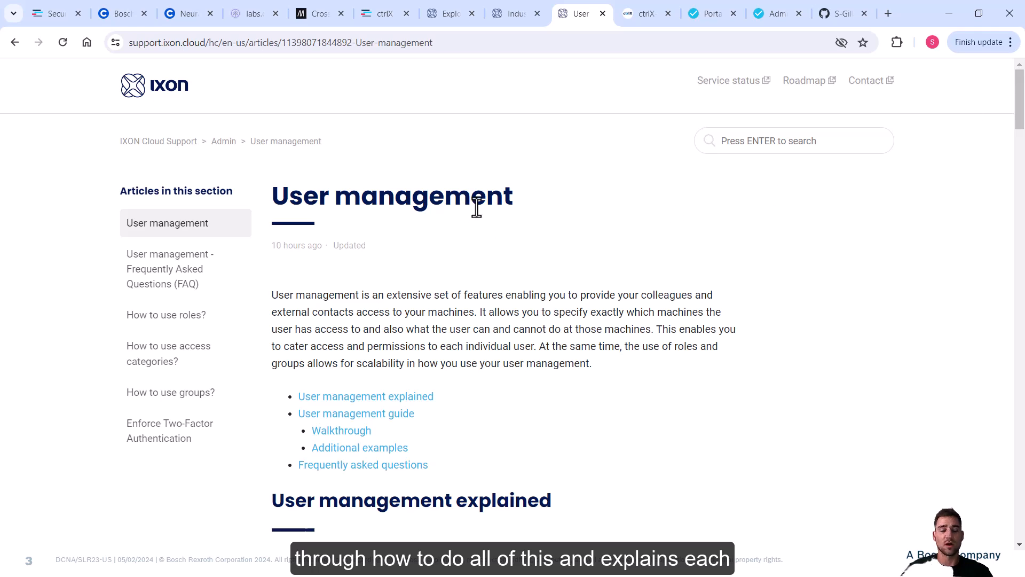